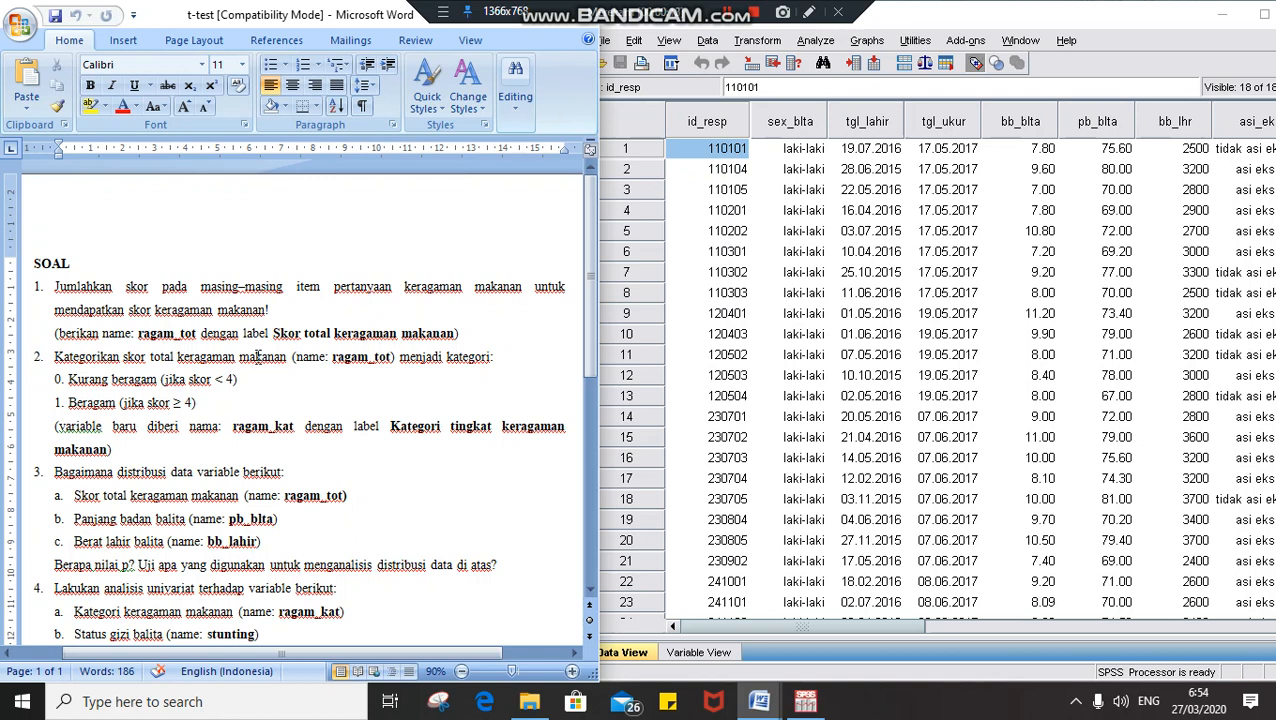
Step: Show the dataset's variable definitions and widen the Label column so the labels are readable
{"action": "scroll", "coordinate": [258, 356], "scroll_direction": "down", "scroll_amount": 1}
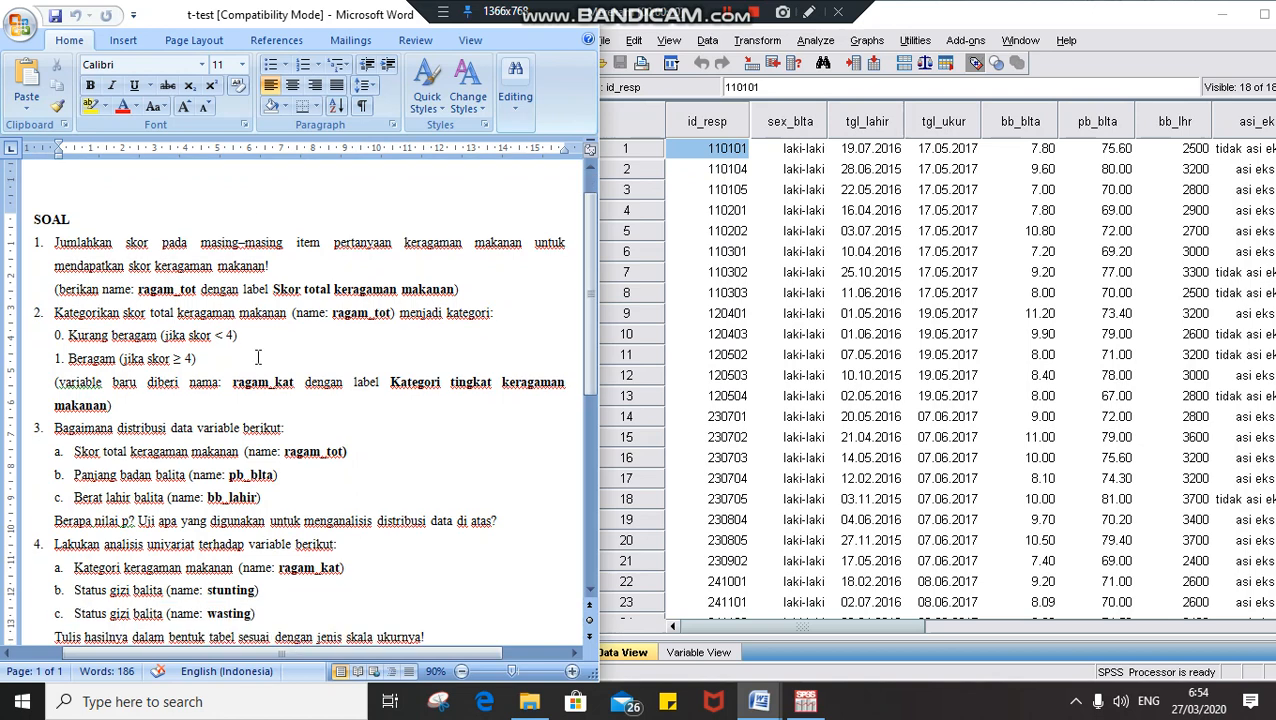
{"action": "scroll", "coordinate": [258, 357], "scroll_direction": "down", "scroll_amount": 1}
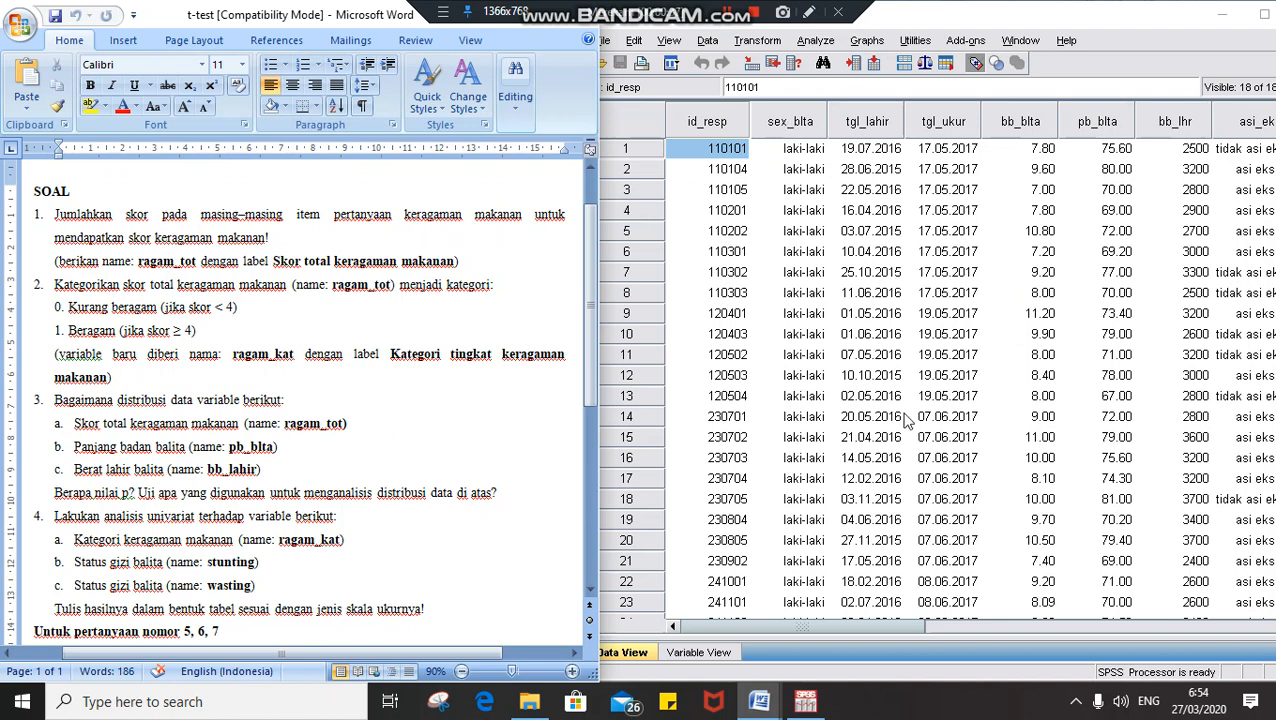
{"action": "left_click", "coordinate": [681, 652]}
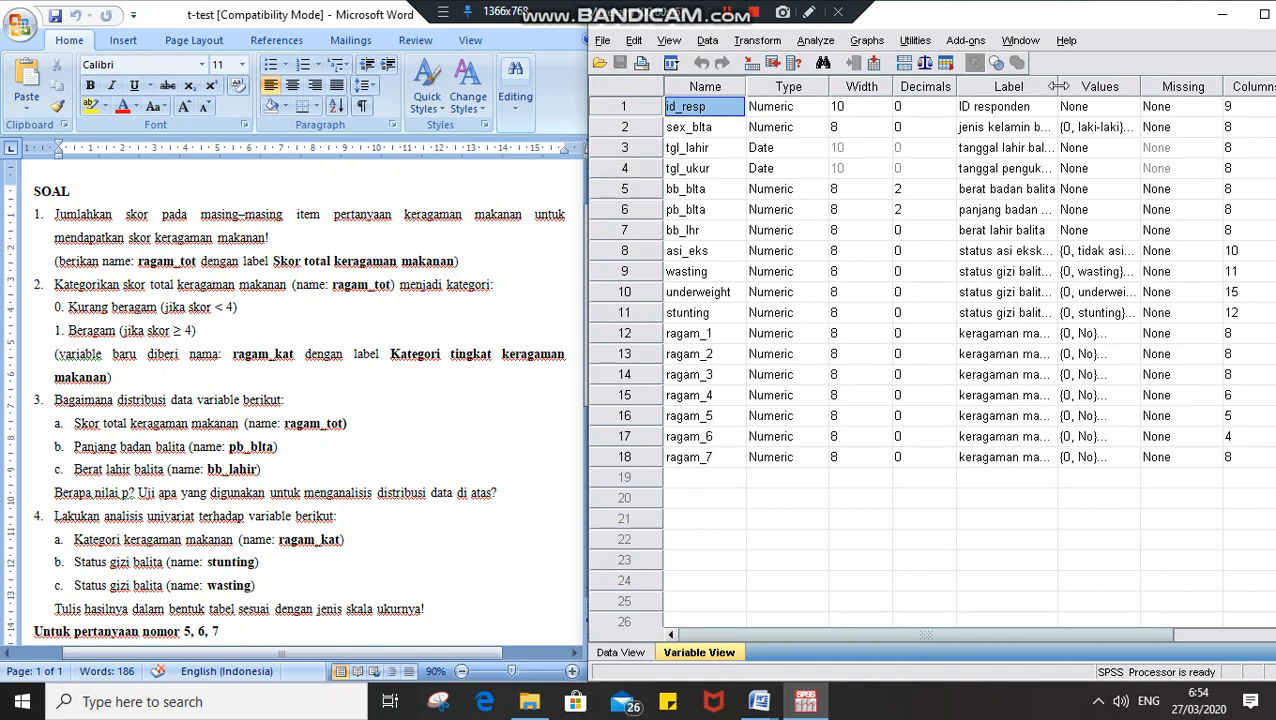
{"action": "left_click_drag", "start_coordinate": [1058, 86], "coordinate": [1143, 89]}
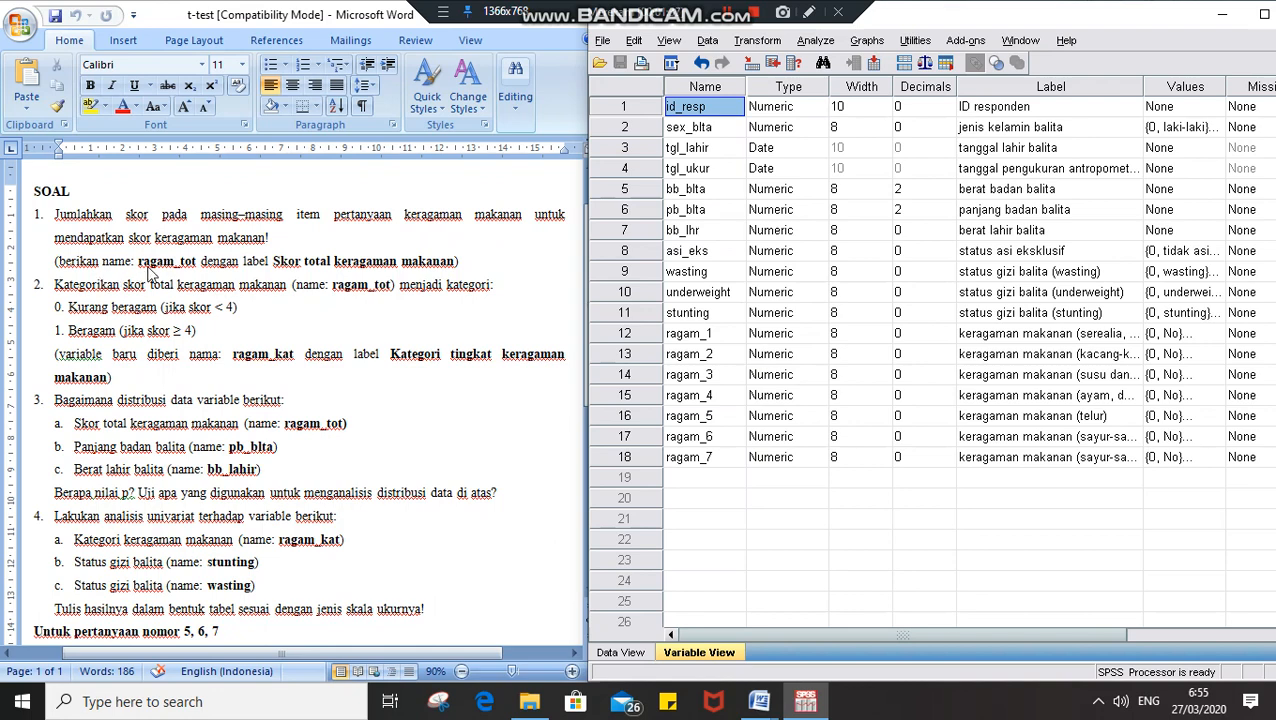
Step: Start computing a new variable with target ragam_tot and the label "Skor total keragaman makanan"
{"action": "left_click", "coordinate": [775, 50]}
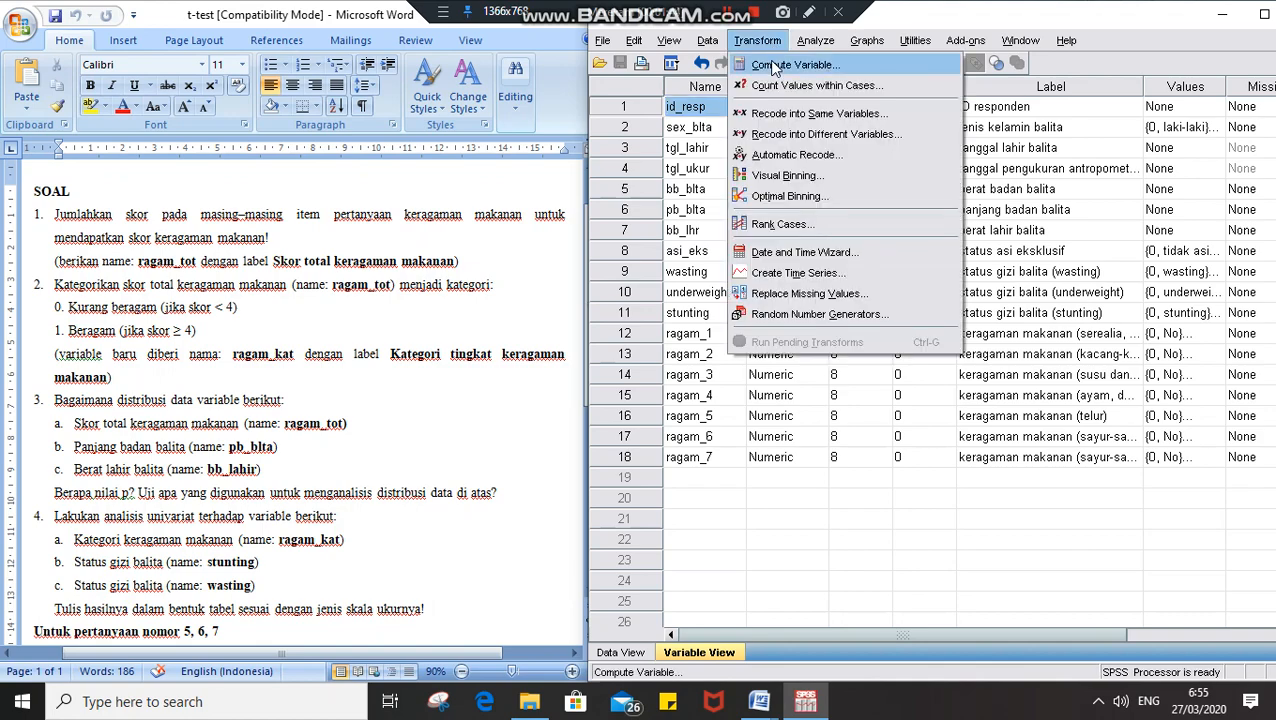
{"action": "left_click", "coordinate": [774, 66]}
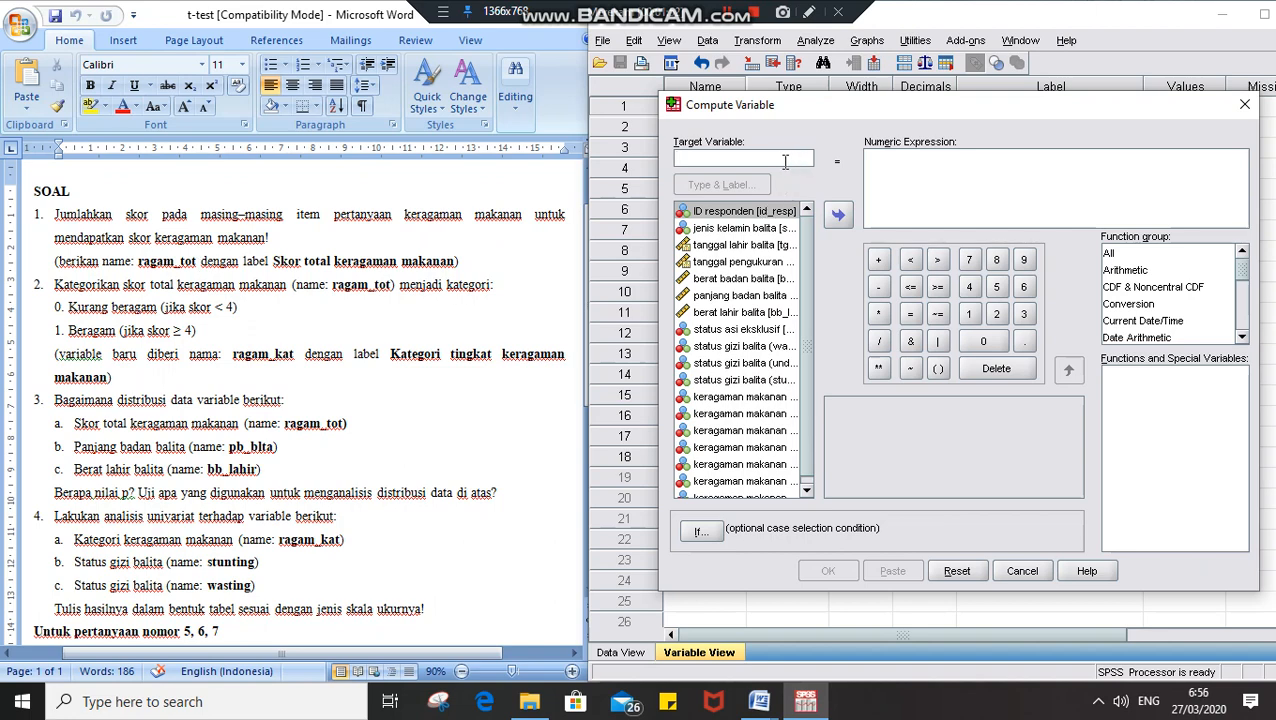
{"action": "type", "text": "raga"}
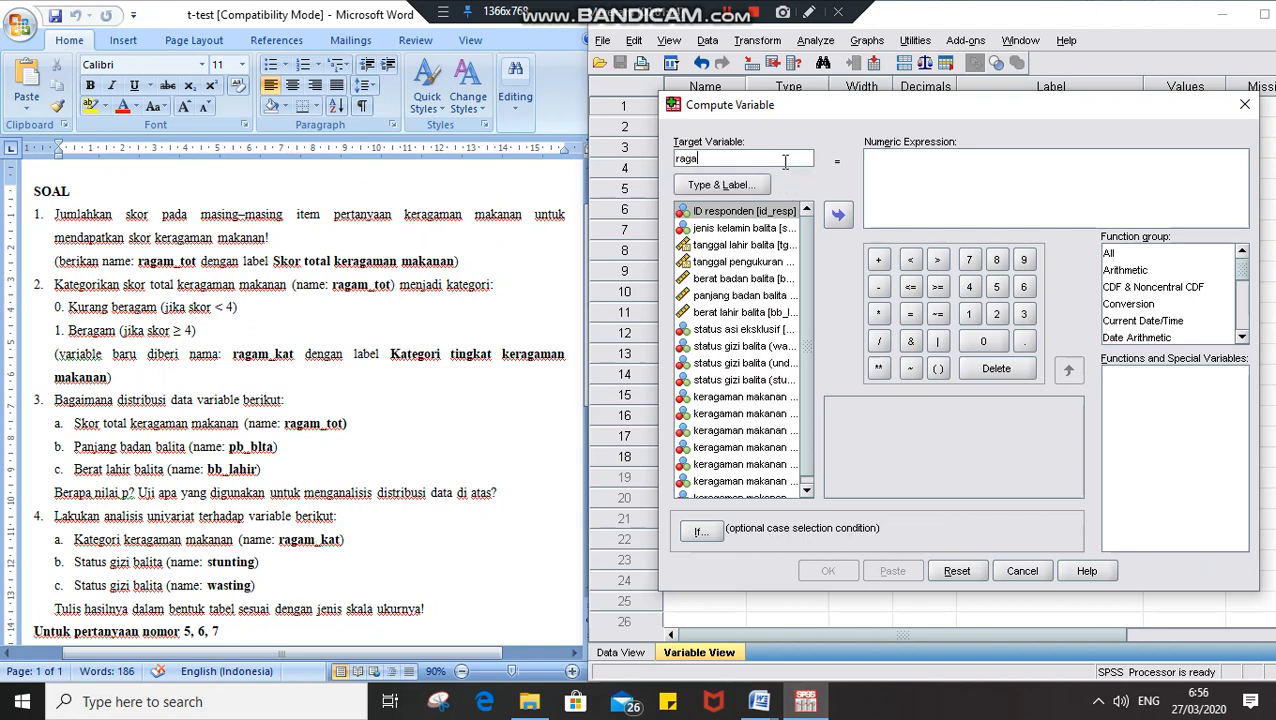
{"action": "type", "text": "m_tot"}
{"action": "left_click", "coordinate": [745, 187]}
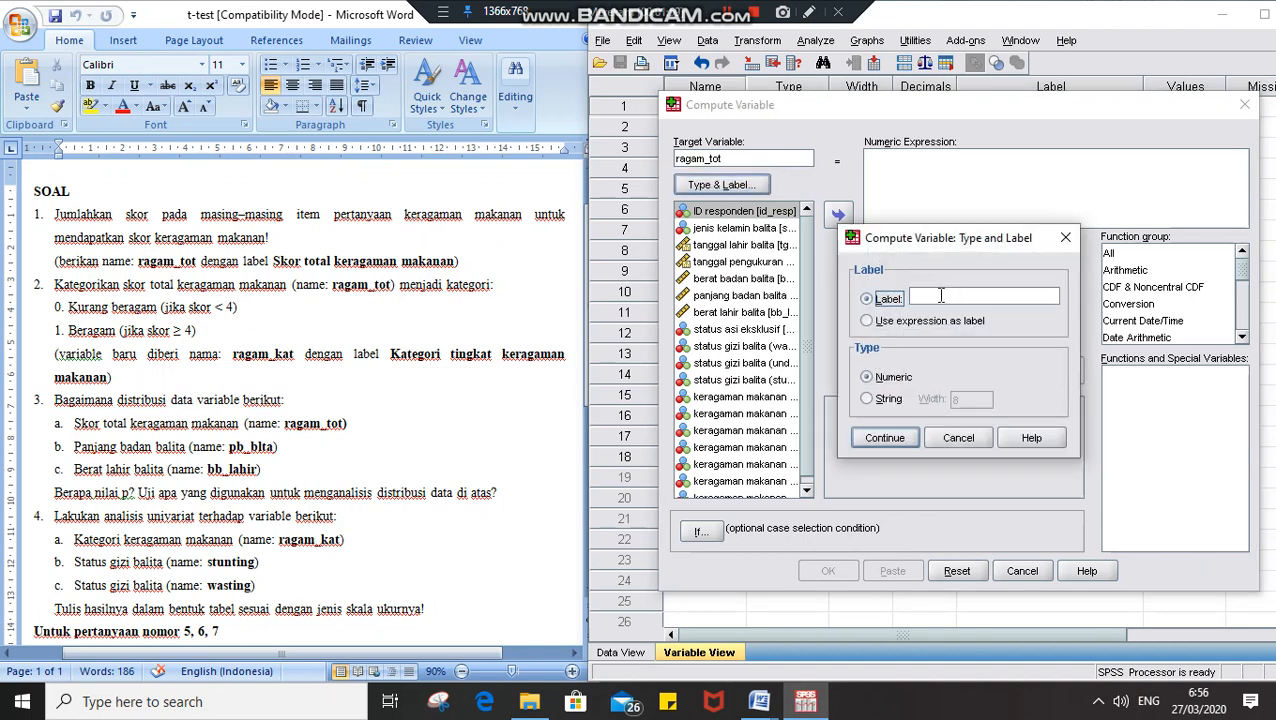
{"action": "left_click", "coordinate": [941, 296]}
{"action": "type", "text": "Skor total keragama"}
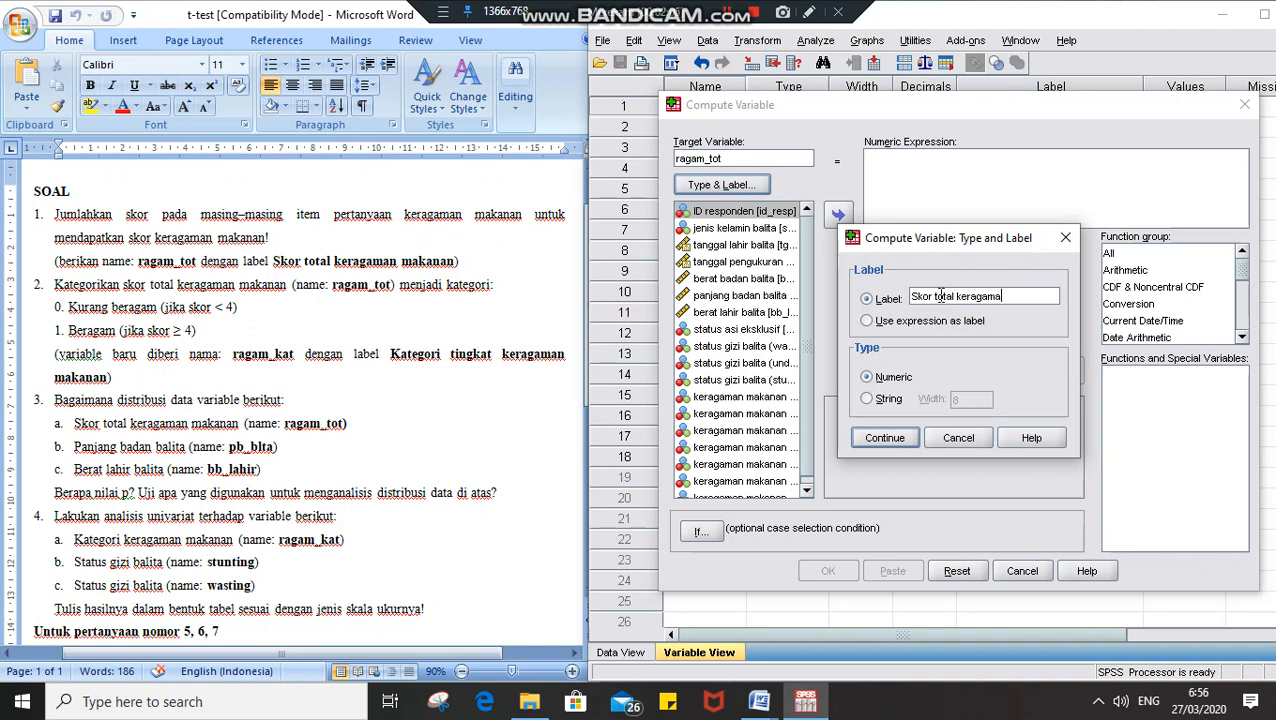
{"action": "type", "text": "n makanan"}
{"action": "left_click", "coordinate": [876, 439]}
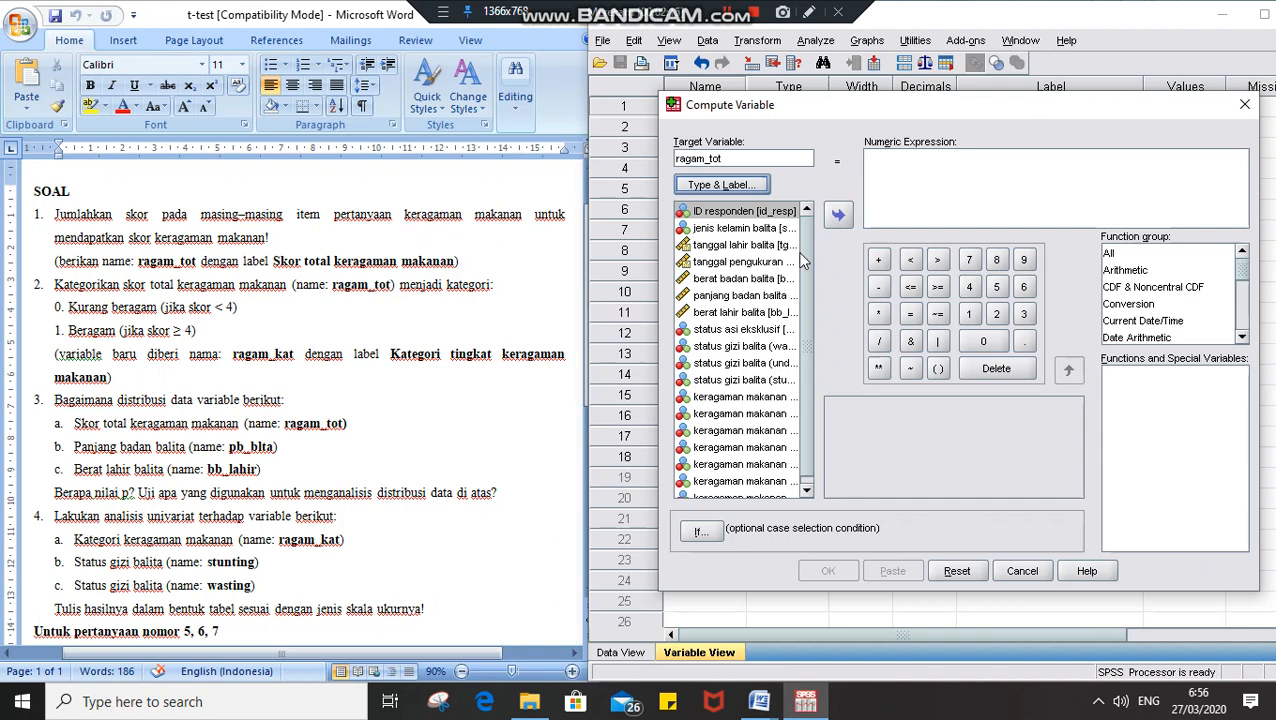
Step: Begin the numeric expression for ragam_tot with ragam_1 + ragam_2 + ragam_3 +
{"action": "scroll", "coordinate": [800, 256], "scroll_direction": "down", "scroll_amount": 1}
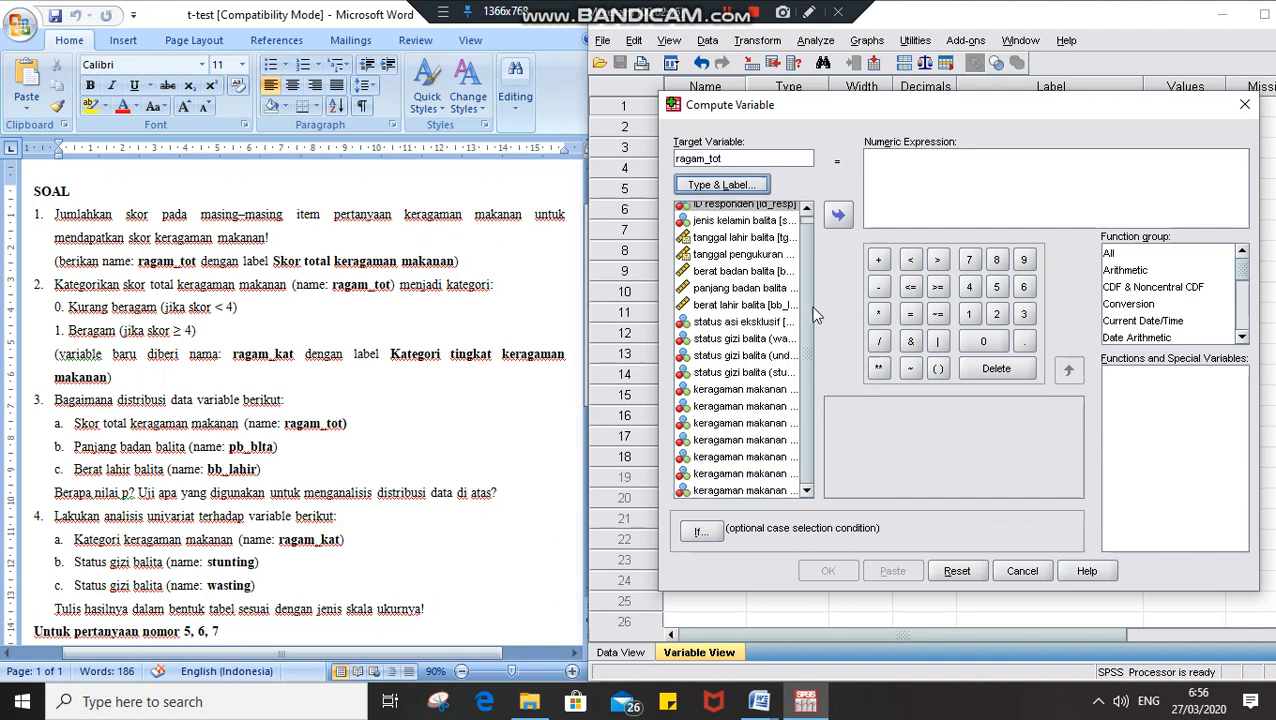
{"action": "left_click", "coordinate": [731, 392]}
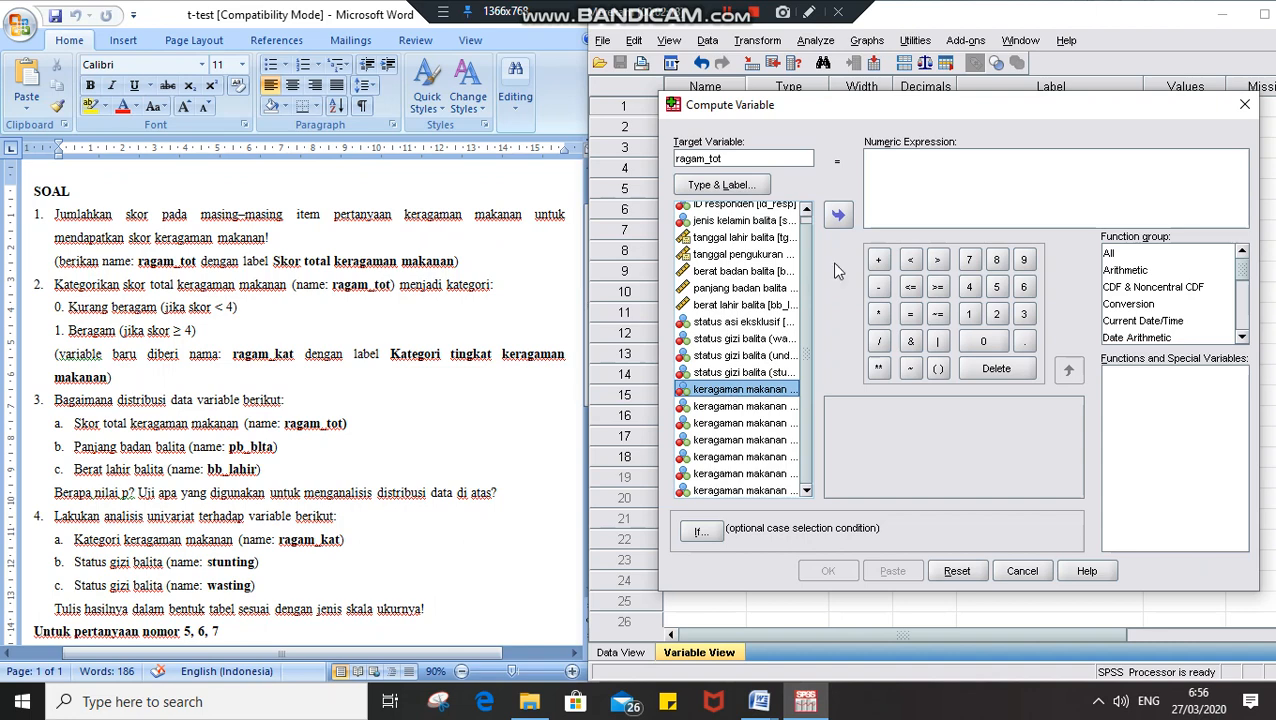
{"action": "left_click", "coordinate": [838, 214]}
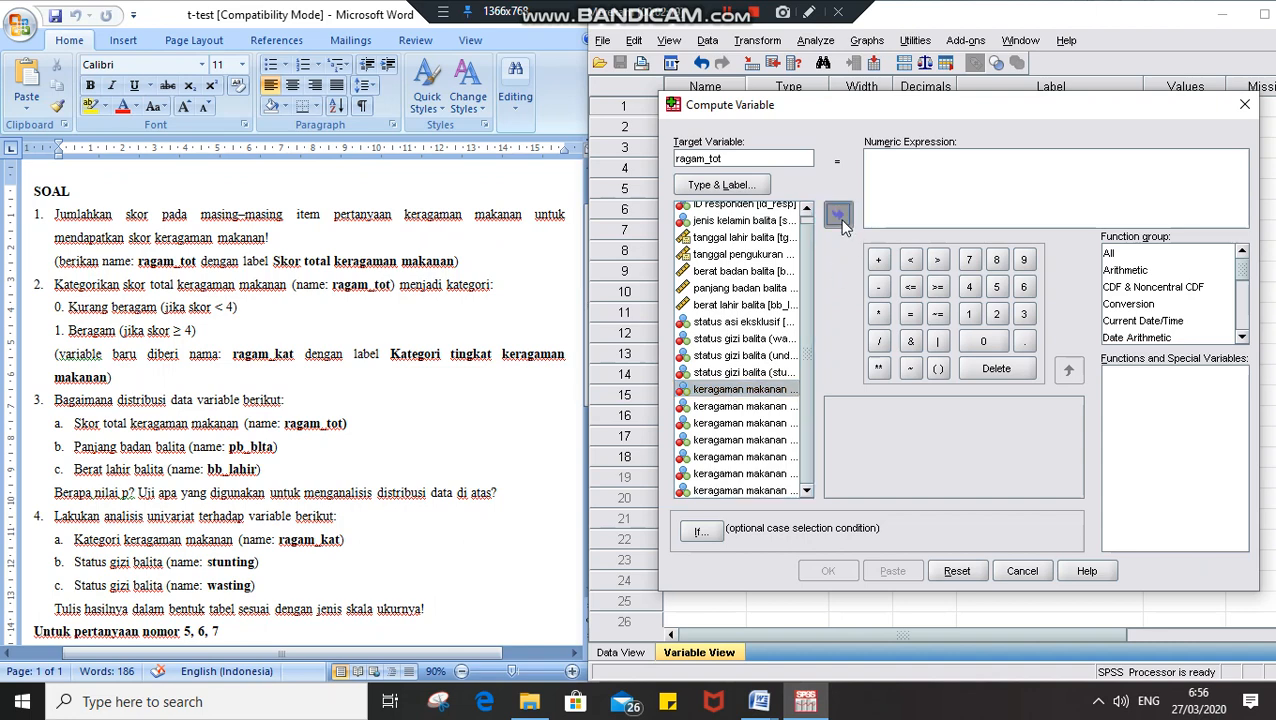
{"action": "left_click", "coordinate": [876, 259]}
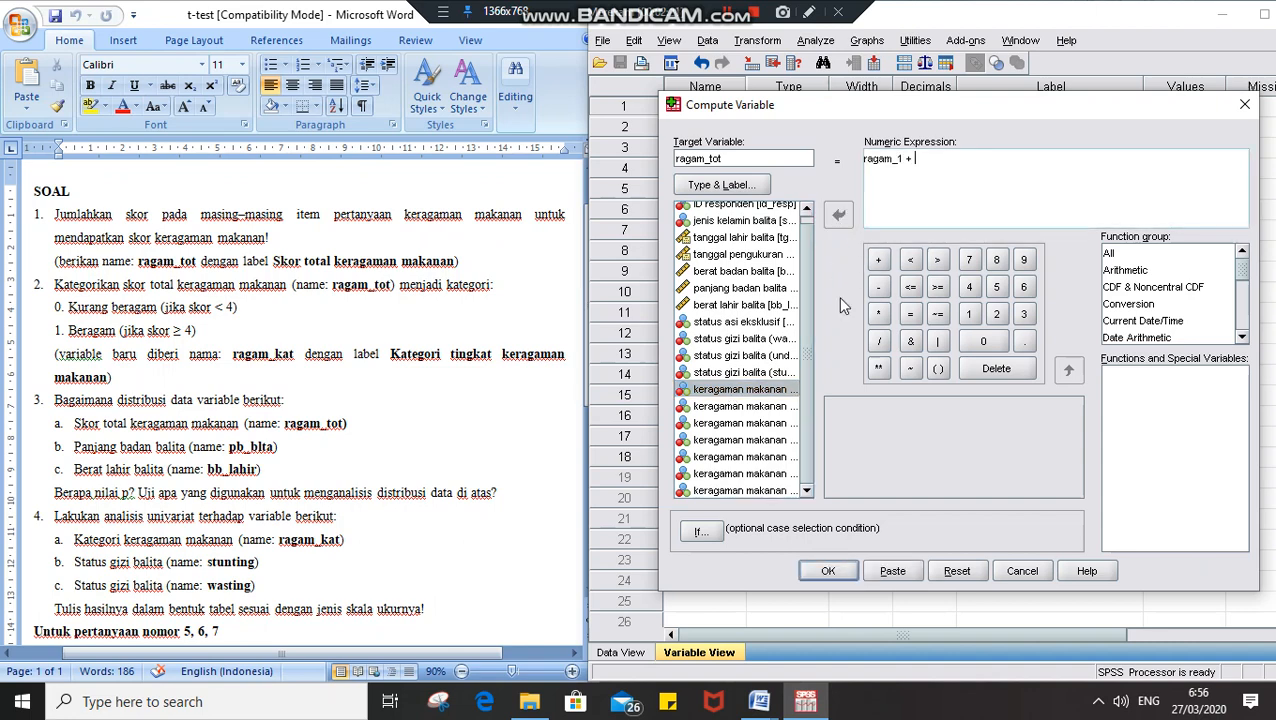
{"action": "left_click", "coordinate": [762, 407]}
{"action": "left_click", "coordinate": [838, 217]}
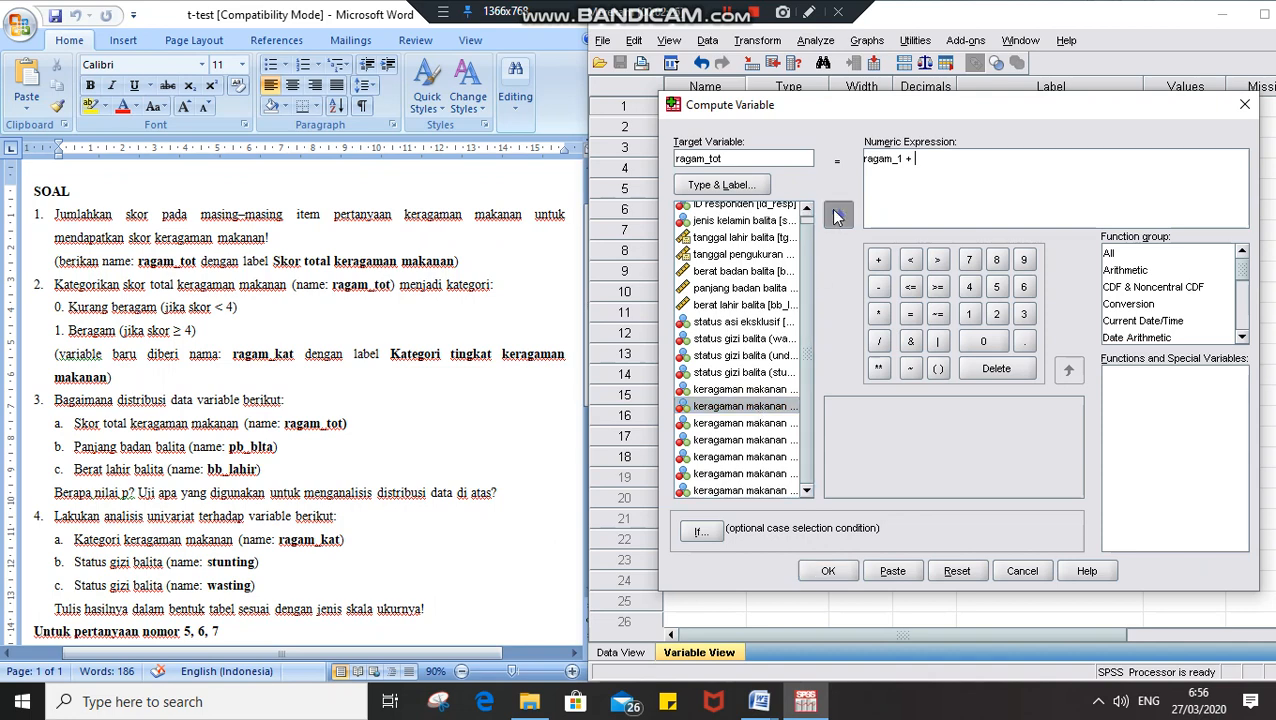
{"action": "left_click", "coordinate": [879, 260]}
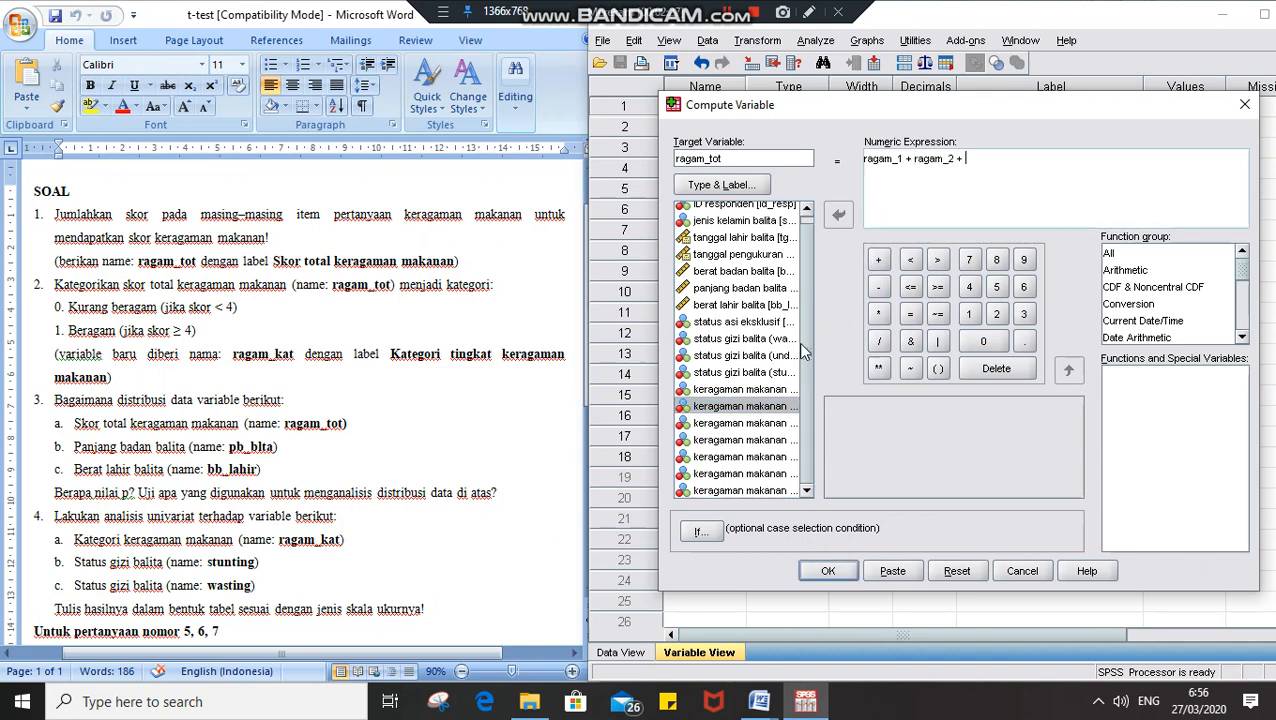
{"action": "left_click", "coordinate": [750, 424]}
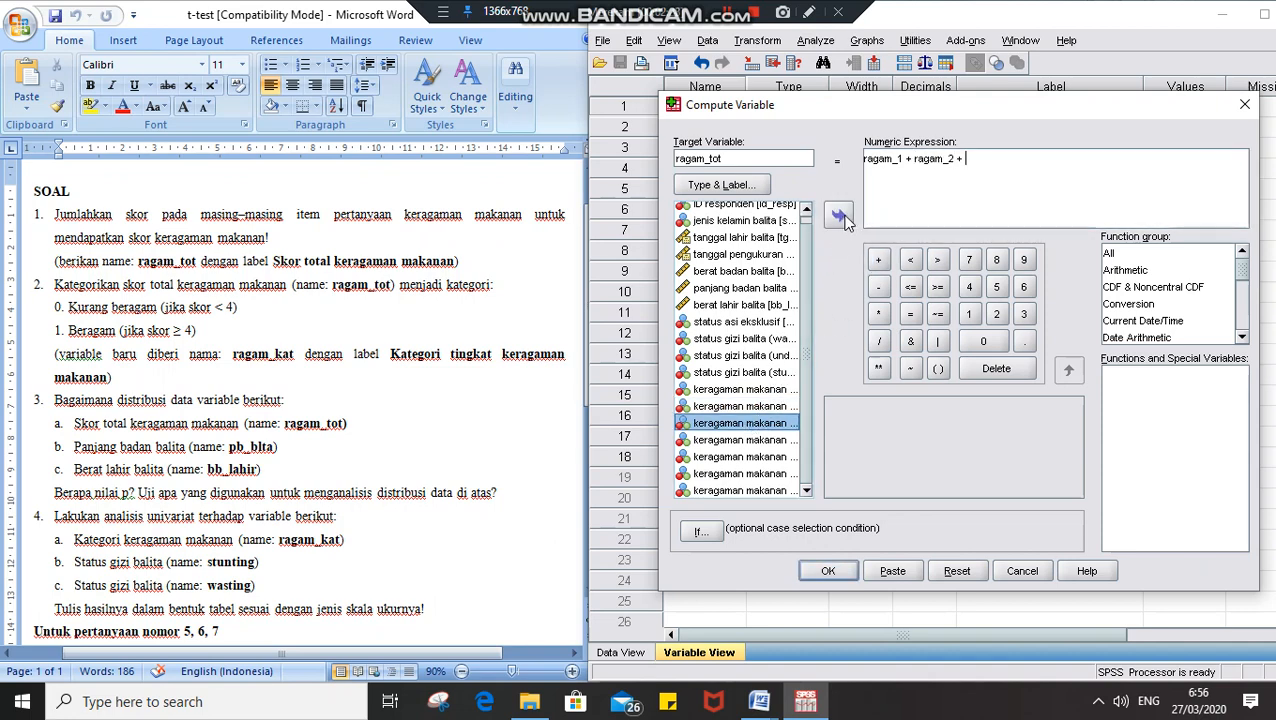
{"action": "left_click", "coordinate": [838, 215]}
{"action": "left_click", "coordinate": [879, 260]}
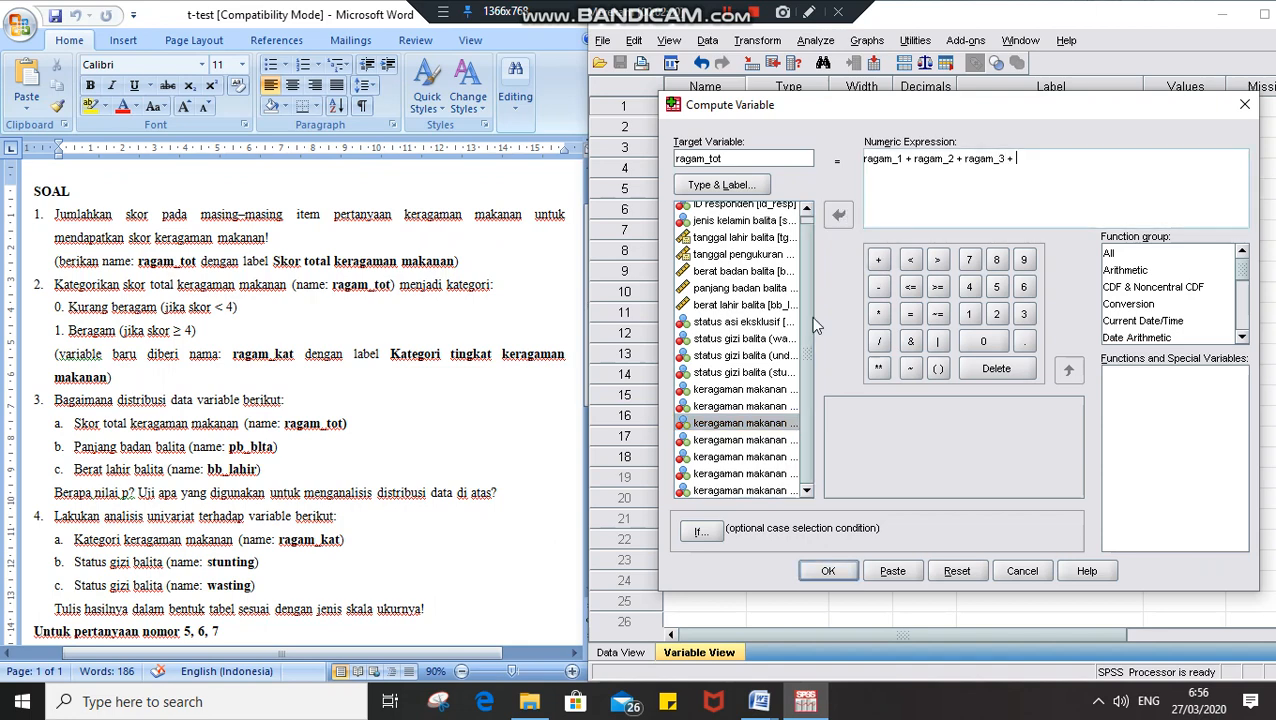
Step: Complete the sum with ragam_4 + ragam_5 + ragam_6 + ragam_7, run the computation and return to the variable definitions
{"action": "left_click", "coordinate": [718, 443]}
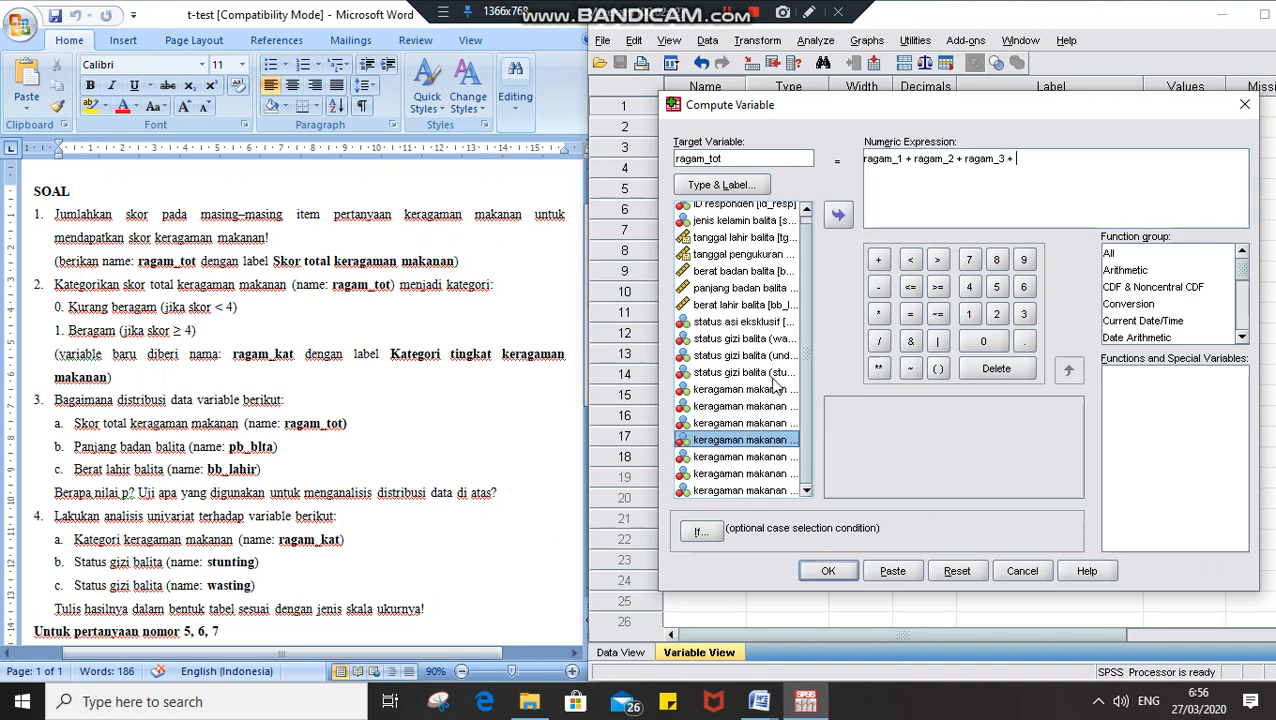
{"action": "left_click", "coordinate": [838, 215]}
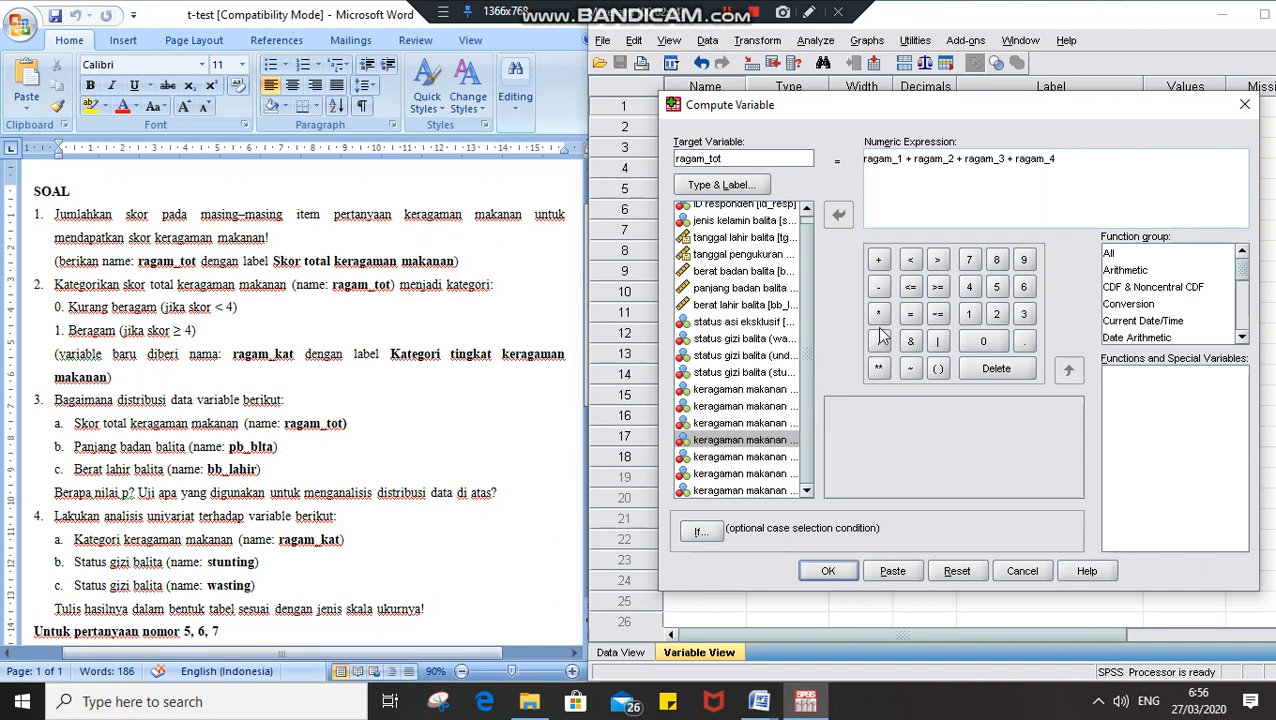
{"action": "left_click", "coordinate": [879, 260]}
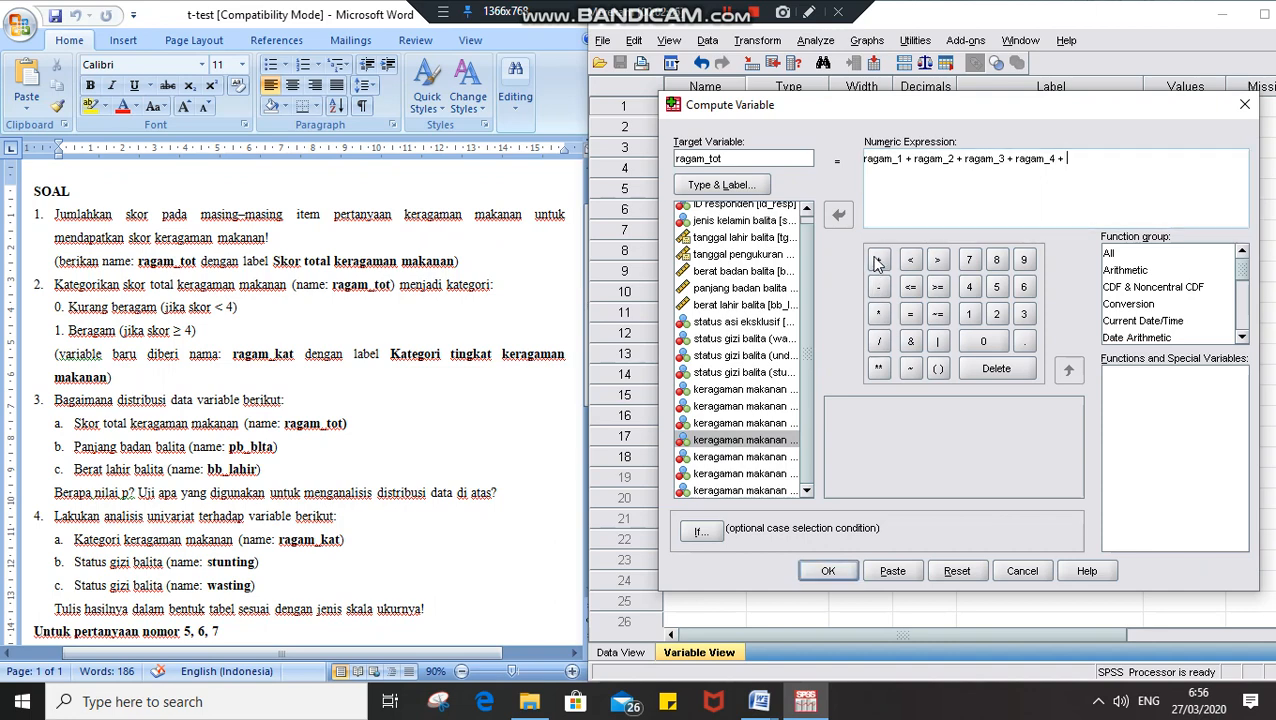
{"action": "left_click", "coordinate": [757, 460]}
{"action": "left_click", "coordinate": [838, 215]}
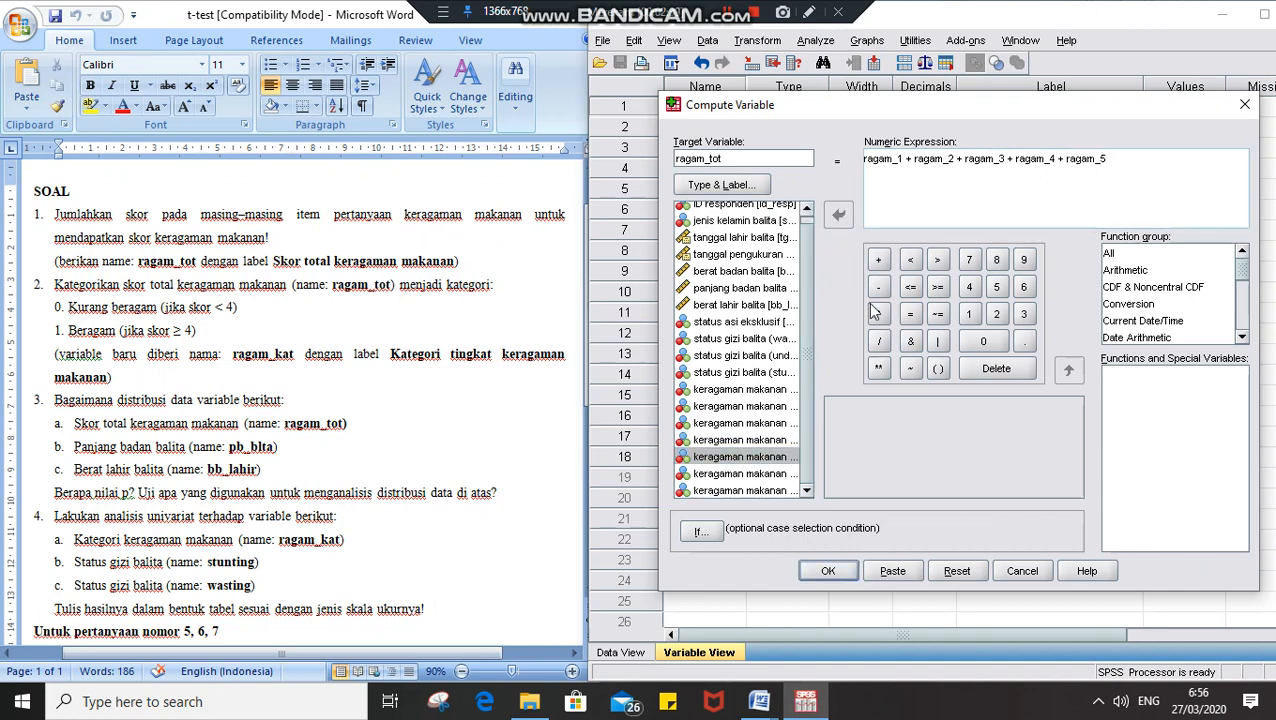
{"action": "left_click", "coordinate": [879, 261]}
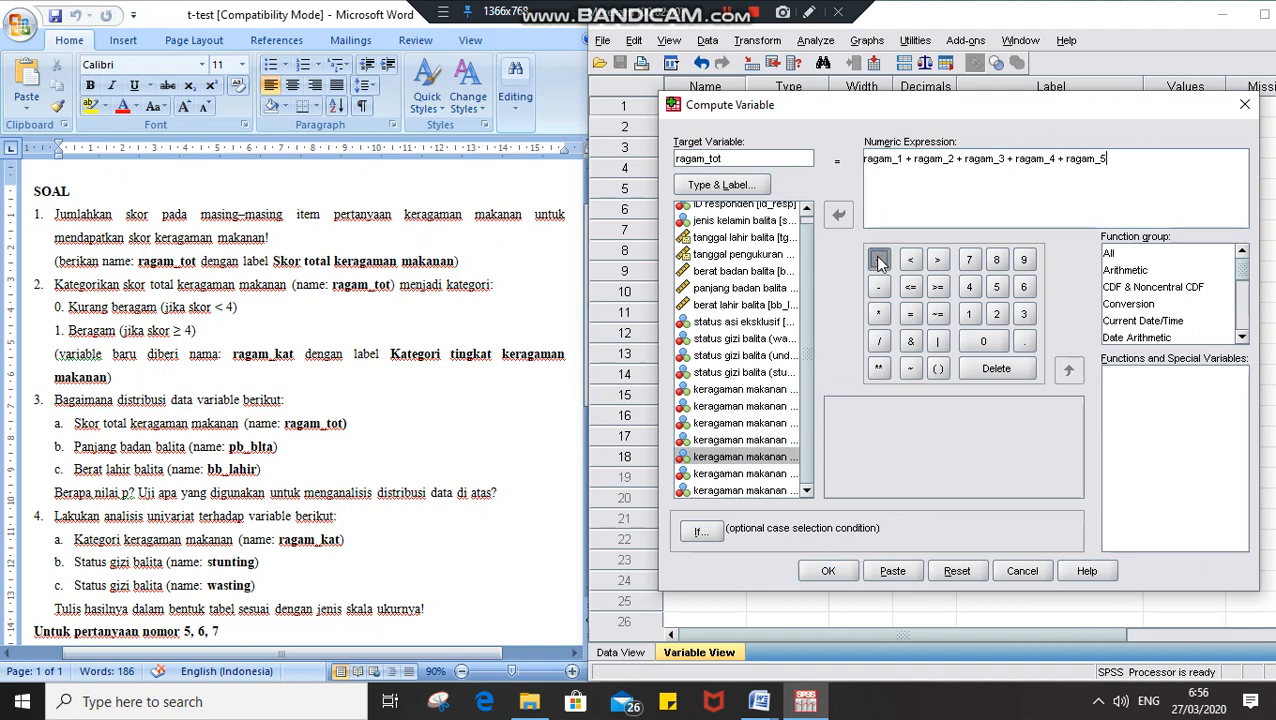
{"action": "left_click", "coordinate": [737, 475]}
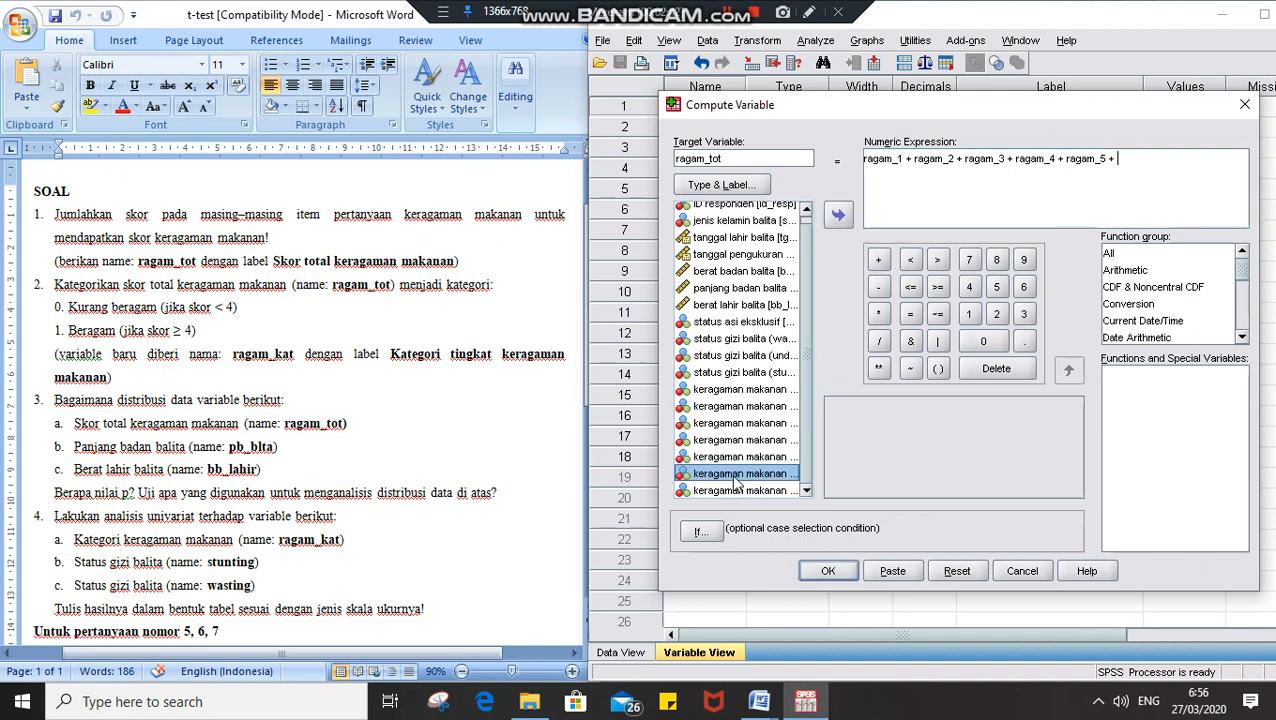
{"action": "left_click", "coordinate": [838, 215]}
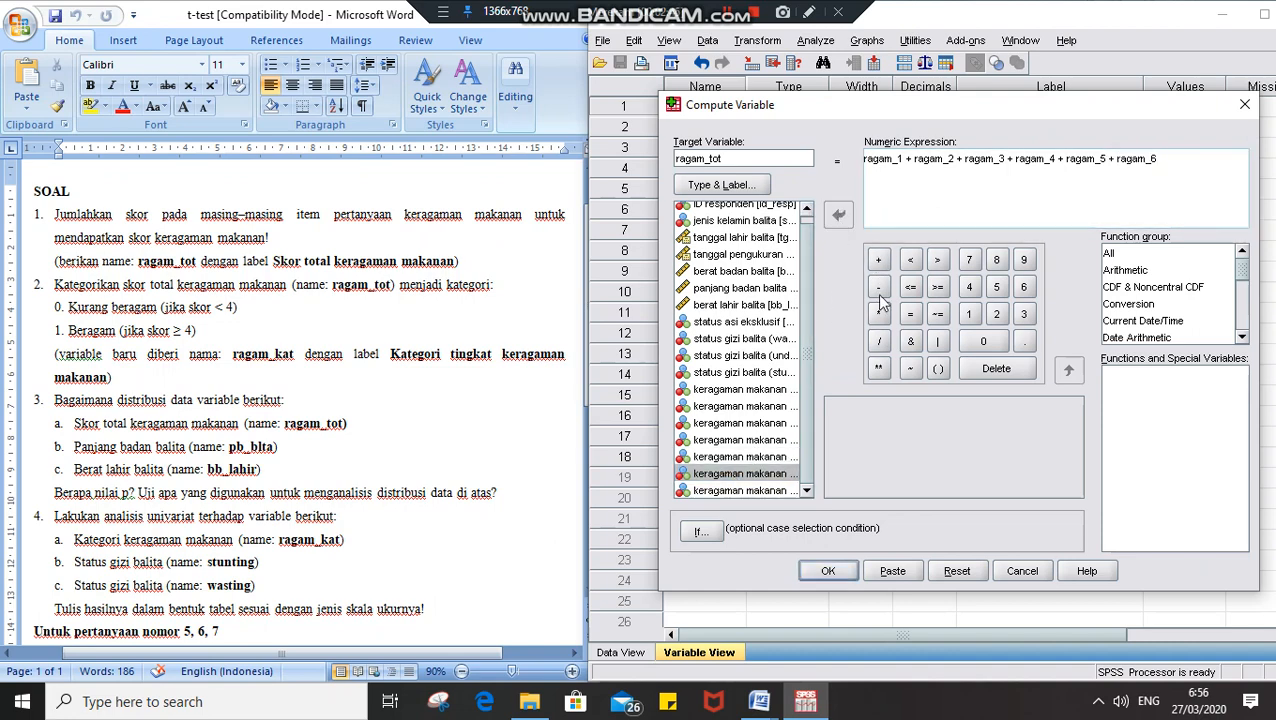
{"action": "left_click", "coordinate": [879, 261]}
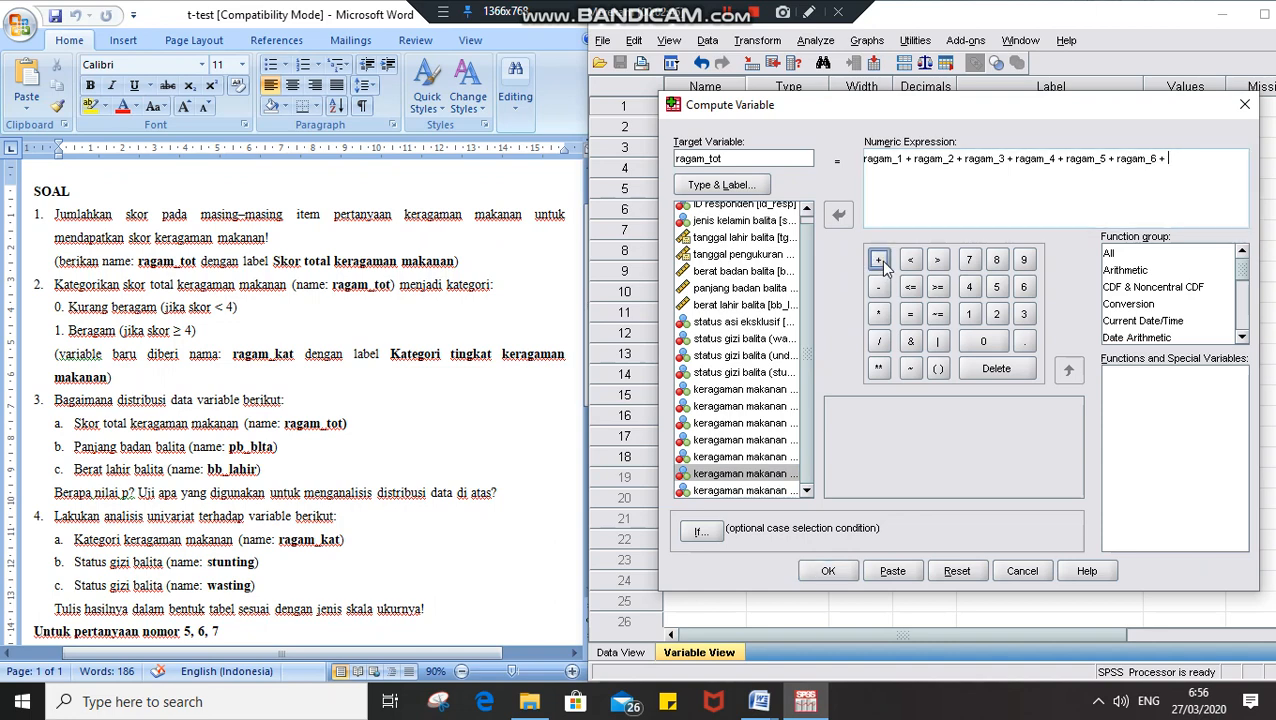
{"action": "left_click", "coordinate": [727, 492]}
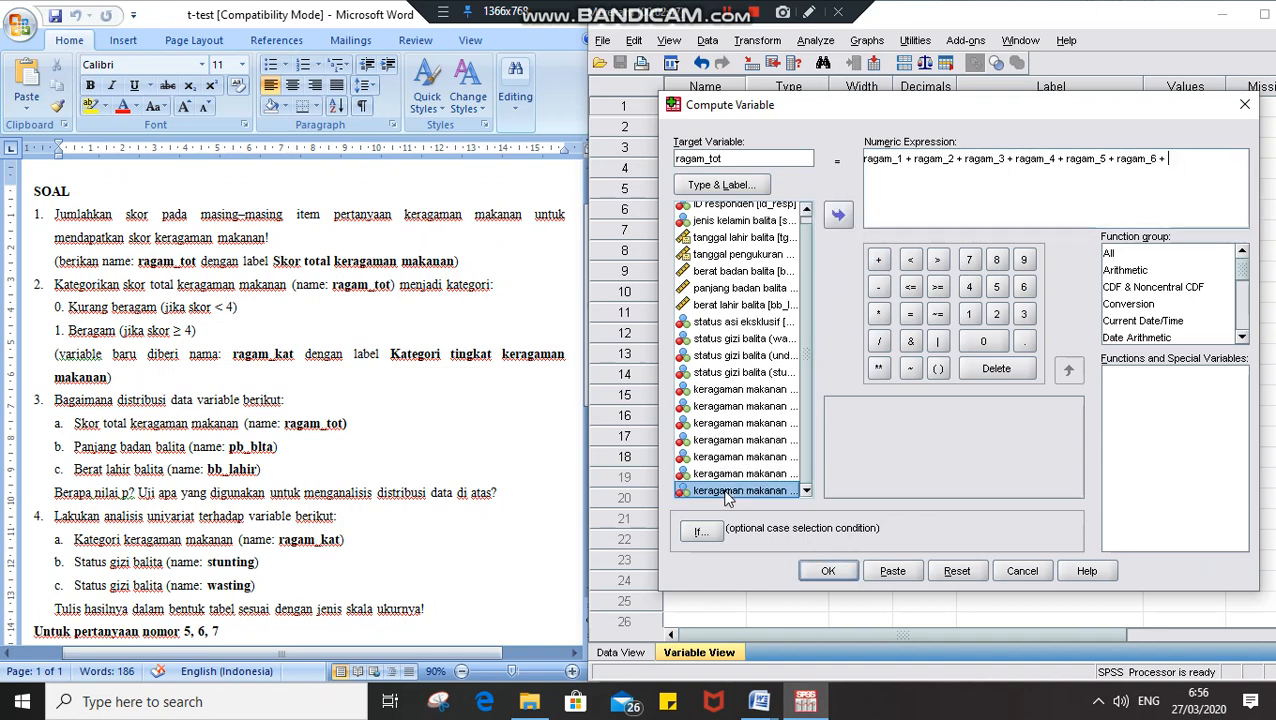
{"action": "left_click", "coordinate": [838, 214]}
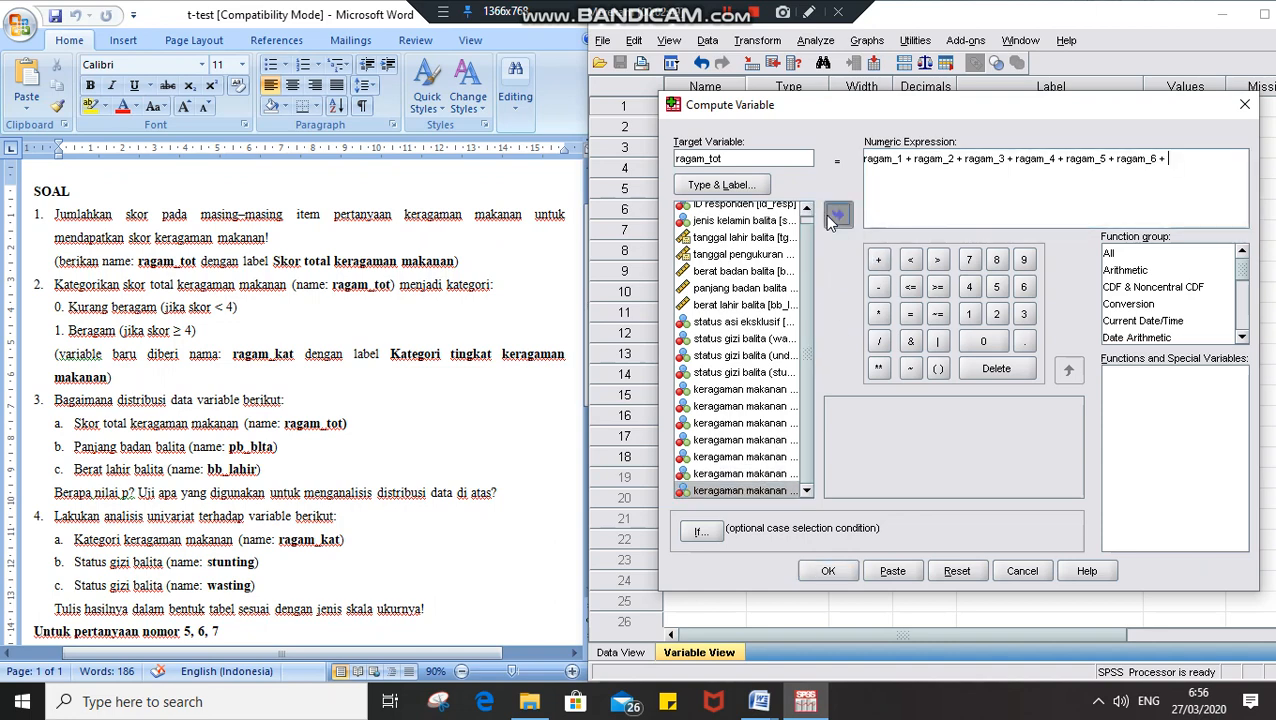
{"action": "left_click", "coordinate": [830, 571]}
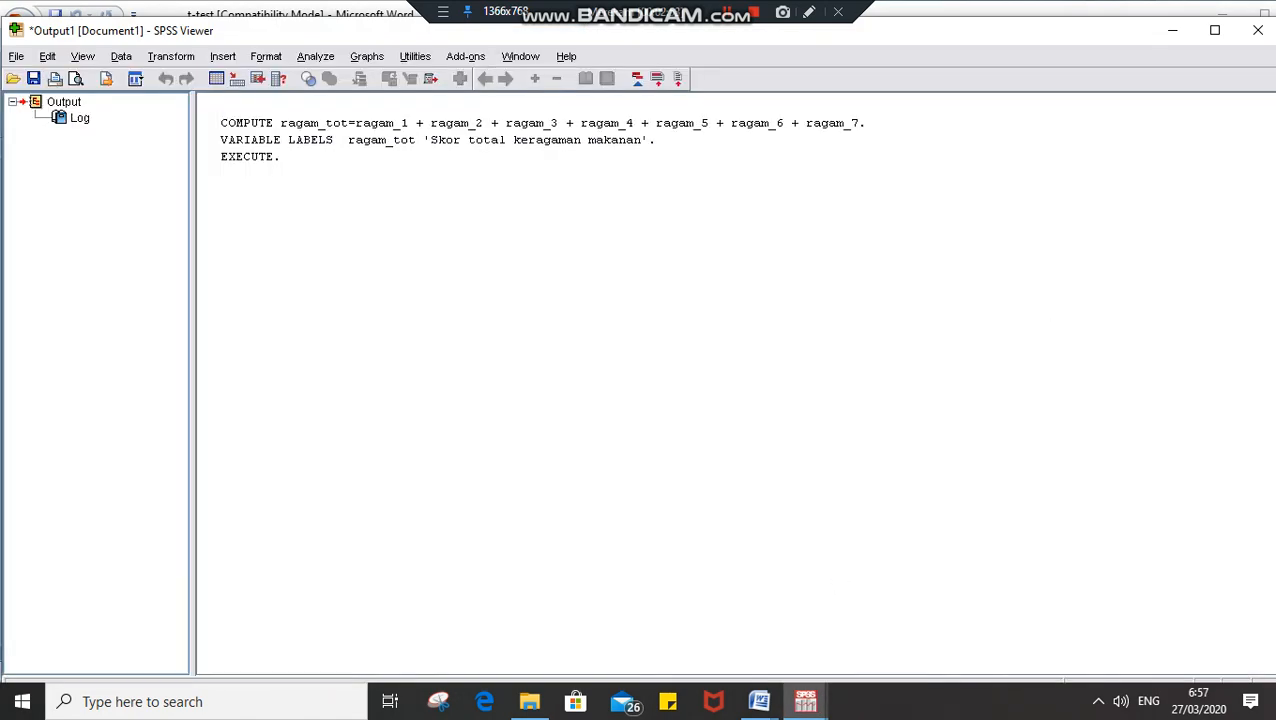
{"action": "left_click", "coordinate": [1171, 31]}
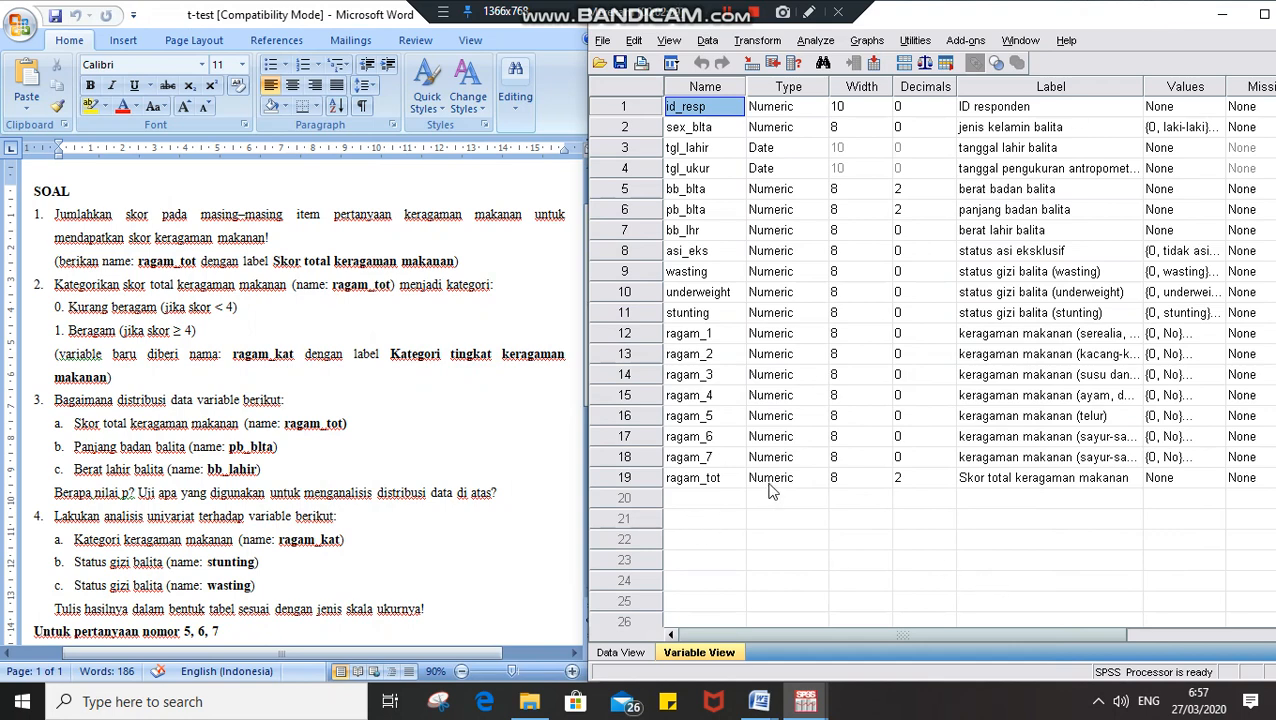
Step: Set the decimals of the ragam_tot variable to 0
{"action": "left_click", "coordinate": [953, 484]}
{"action": "left_click", "coordinate": [948, 482]}
{"action": "left_click", "coordinate": [950, 483]}
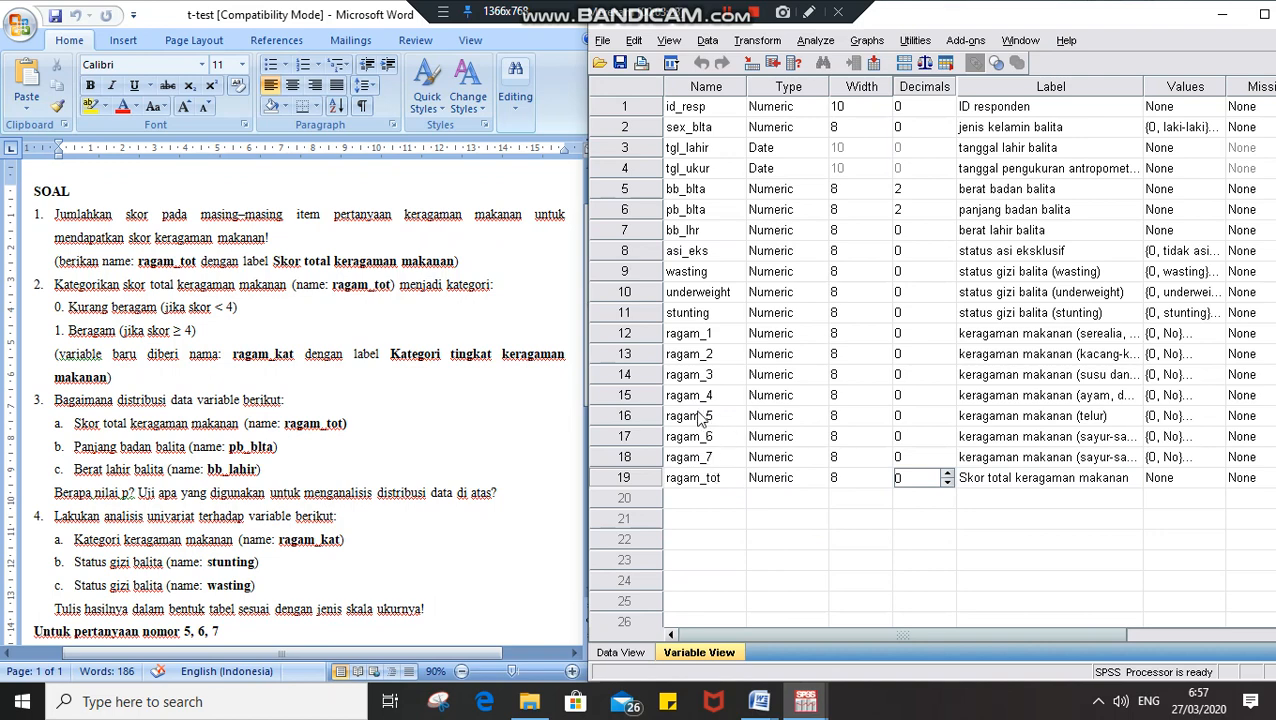
Step: Start a recode into a different variable with the total diversity score ragam_tot as the input variable
{"action": "left_click", "coordinate": [780, 42]}
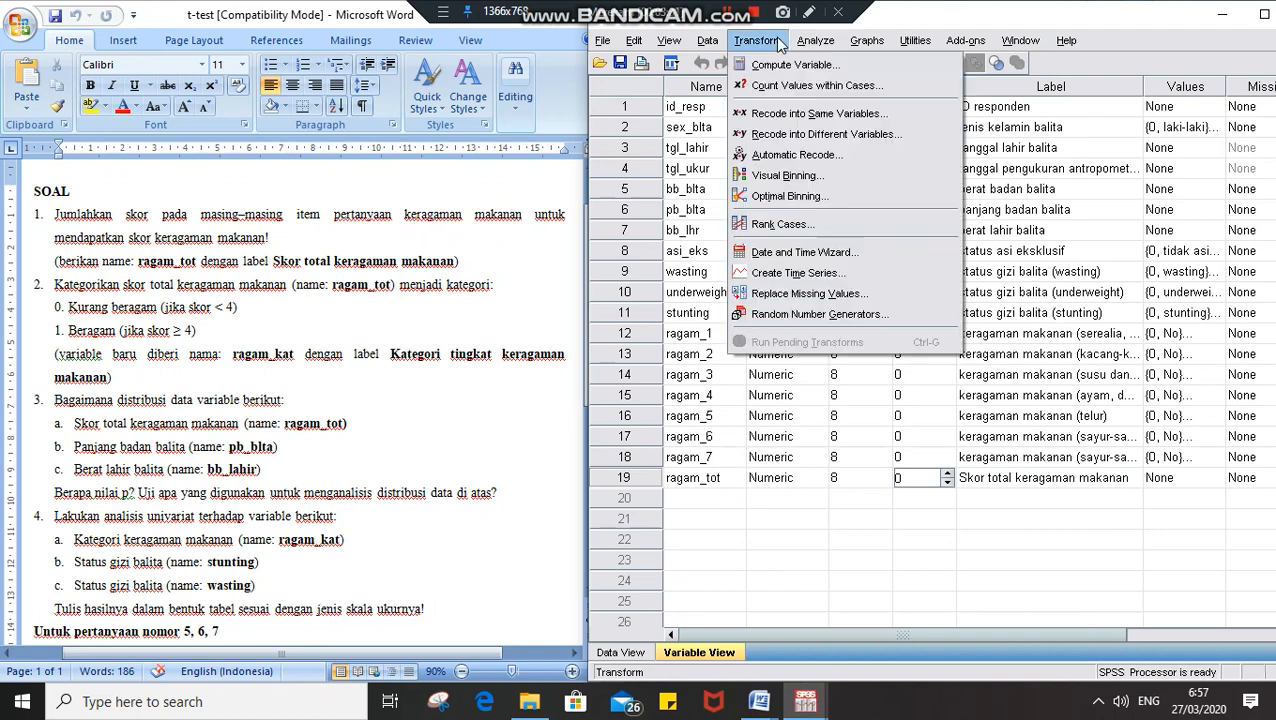
{"action": "left_click", "coordinate": [805, 140]}
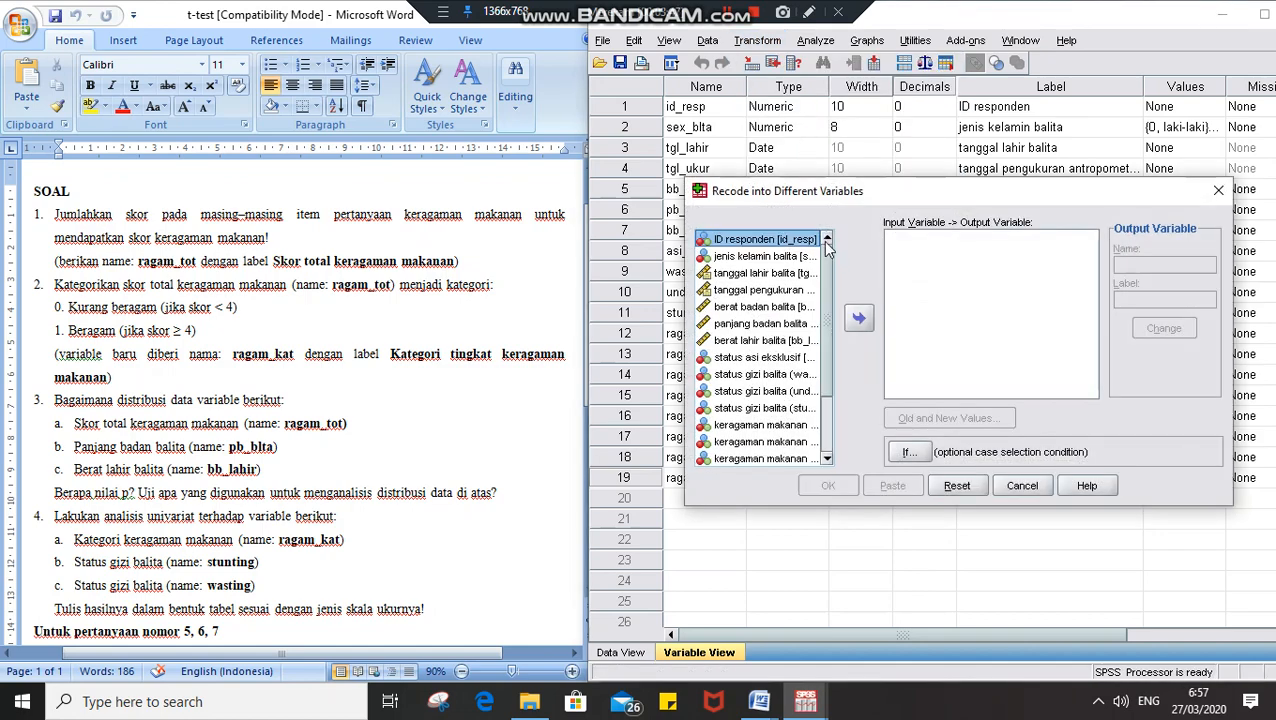
{"action": "scroll", "coordinate": [780, 380], "scroll_direction": "down", "scroll_amount": 2}
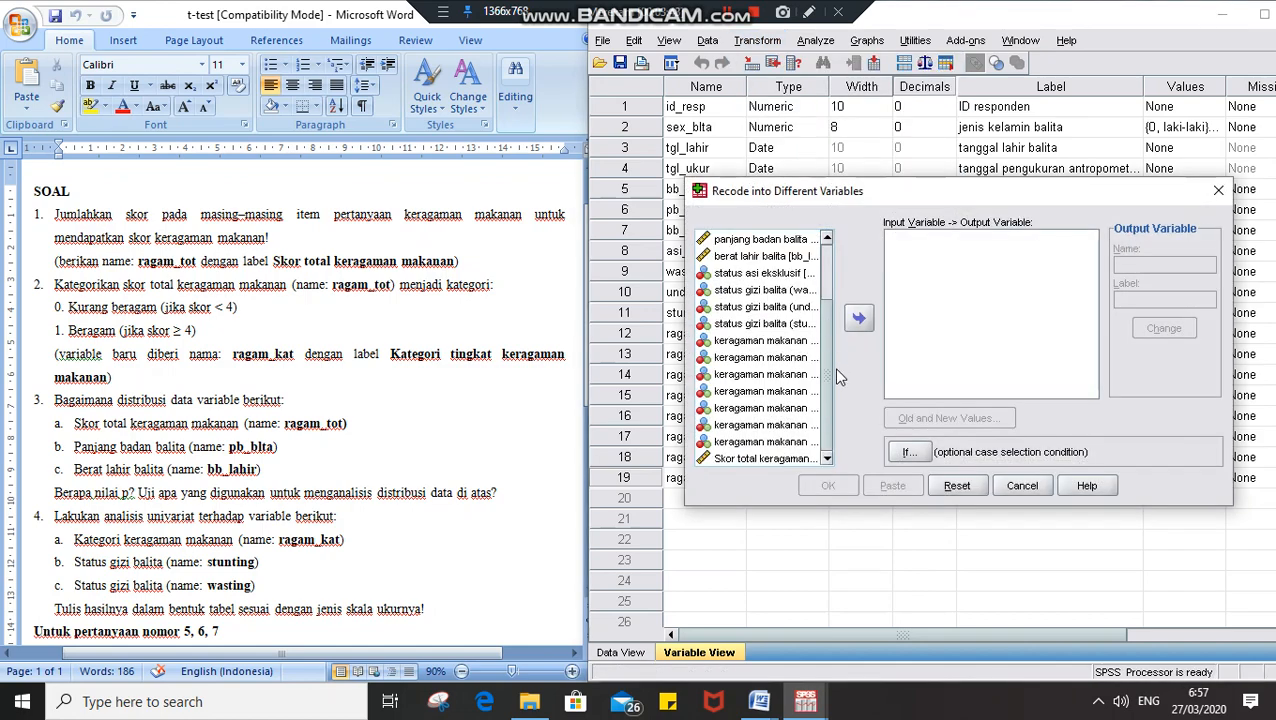
{"action": "left_click", "coordinate": [766, 459]}
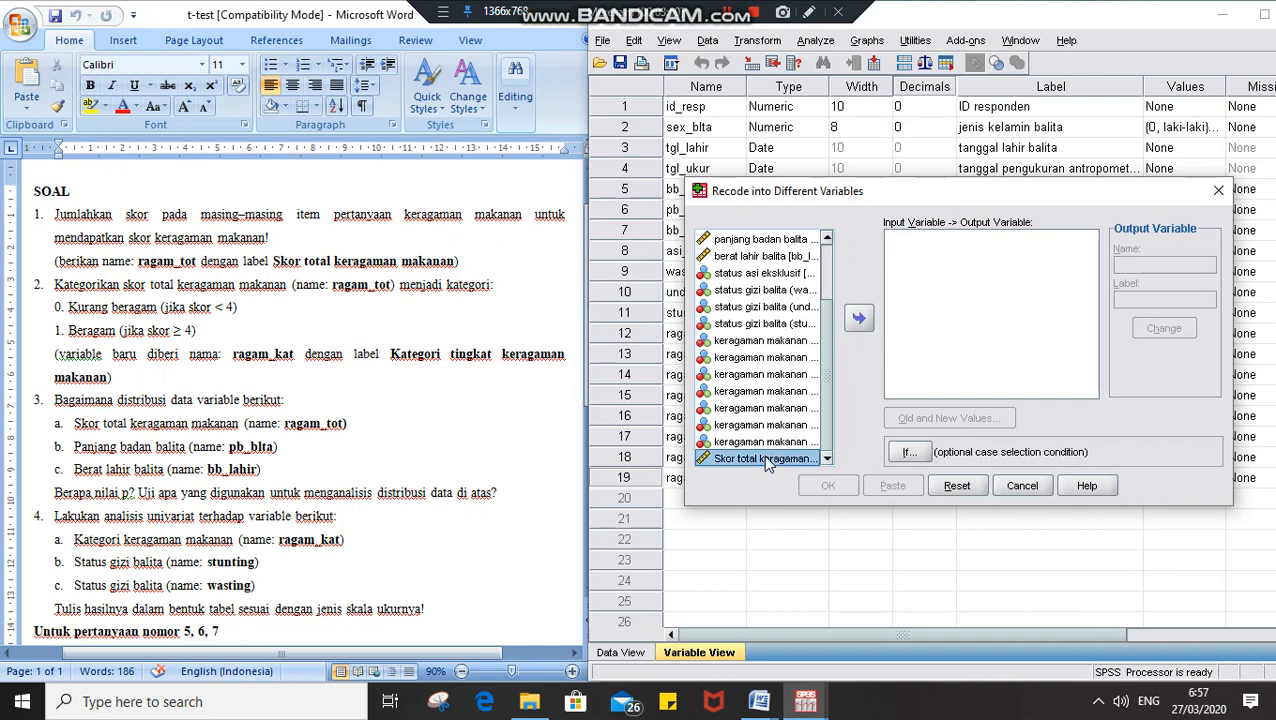
{"action": "left_click", "coordinate": [858, 319]}
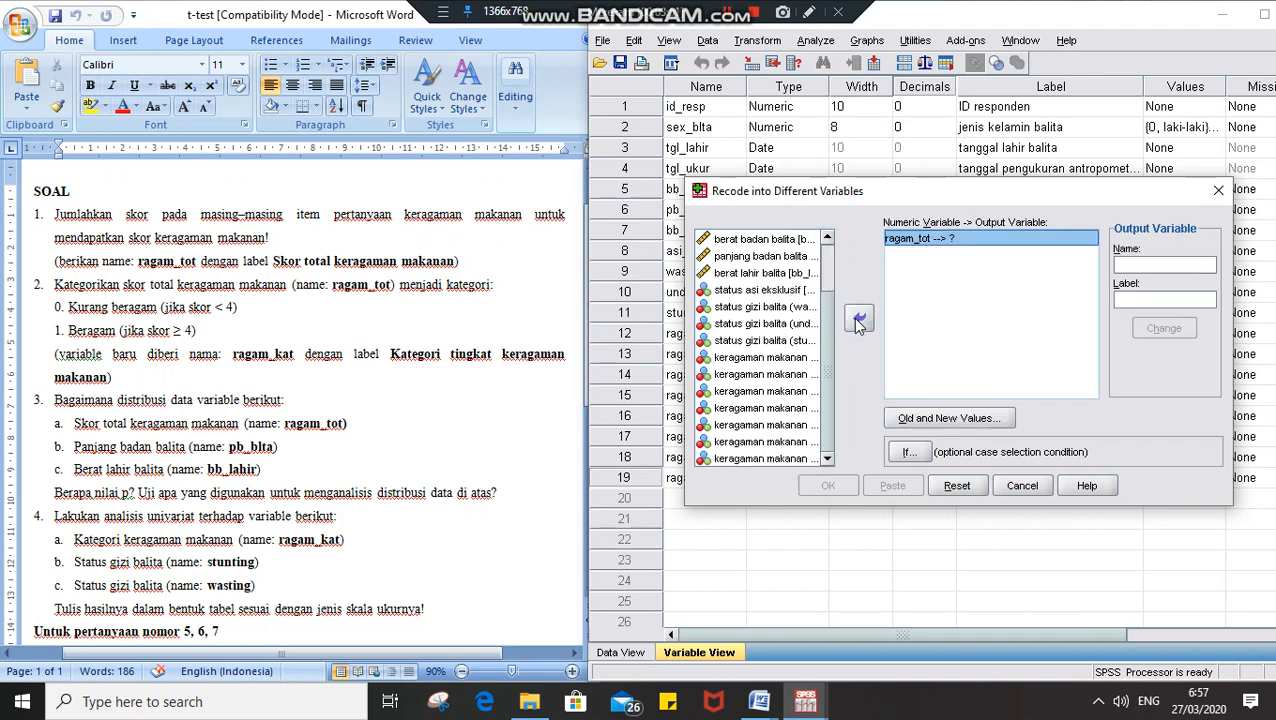
Step: Set the recode's output variable to ragam_kat with the label "Kategori tingkat keragaman makanan" and apply it to ragam_tot
{"action": "left_click", "coordinate": [1127, 264]}
{"action": "type", "text": "ra"}
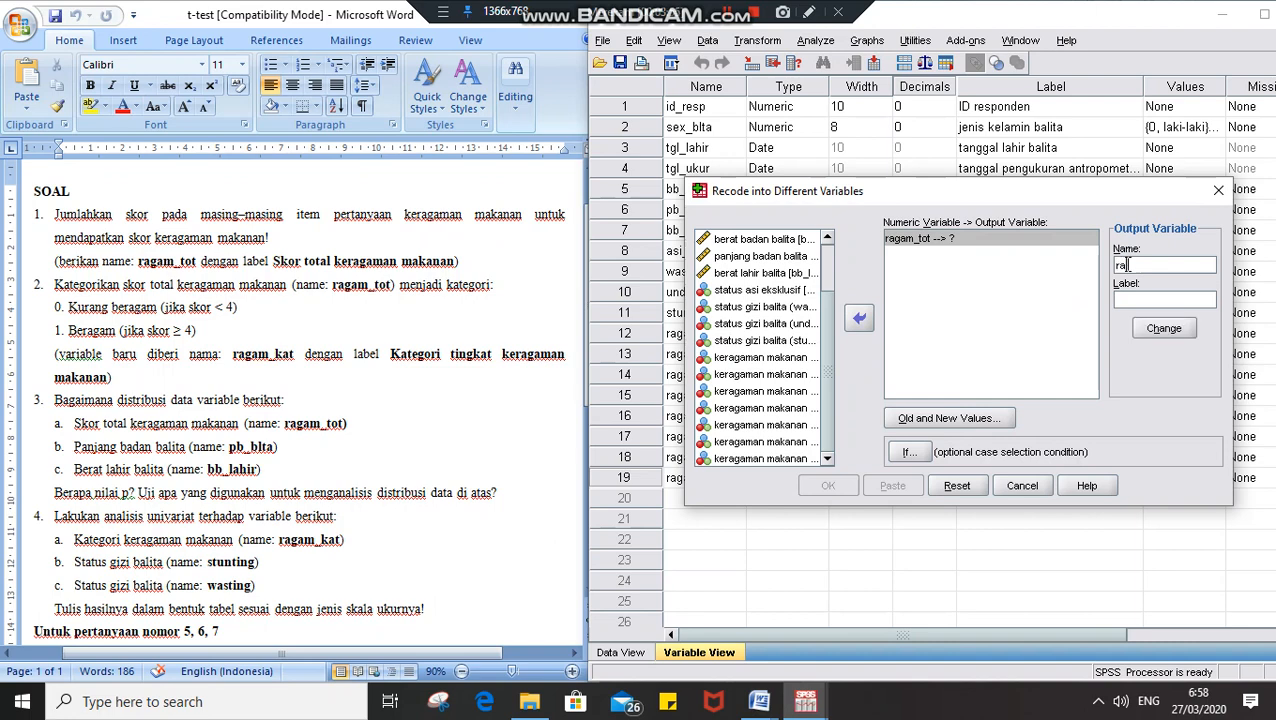
{"action": "type", "text": "gam_kat"}
{"action": "left_click", "coordinate": [1121, 302]}
{"action": "type", "text": "Kate"}
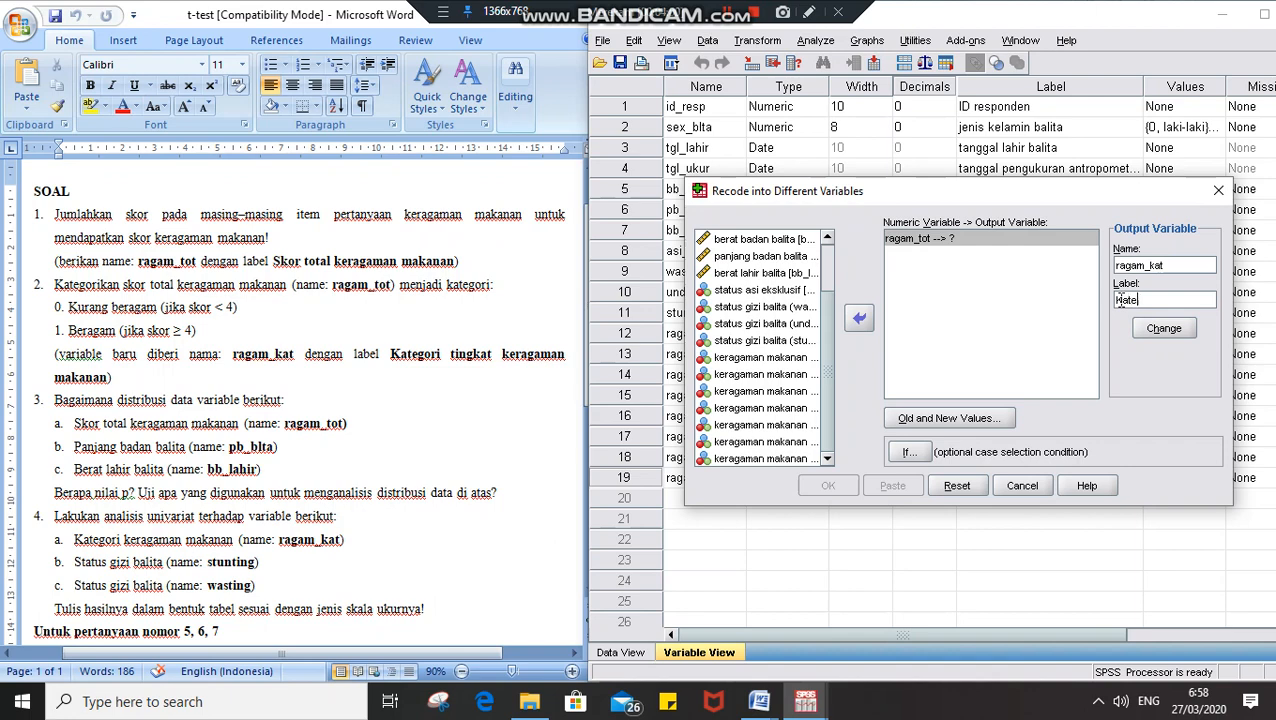
{"action": "type", "text": "gori tingkat kerg"}
{"action": "type", "text": "aman"}
{"action": "key", "text": "BackSpace"}
{"action": "key", "text": "BackSpace"}
{"action": "key", "text": "BackSpace"}
{"action": "key", "text": "BackSpace"}
{"action": "key", "text": "BackSpace"}
{"action": "type", "text": "agaman"}
{"action": "key", "text": "Tab"}
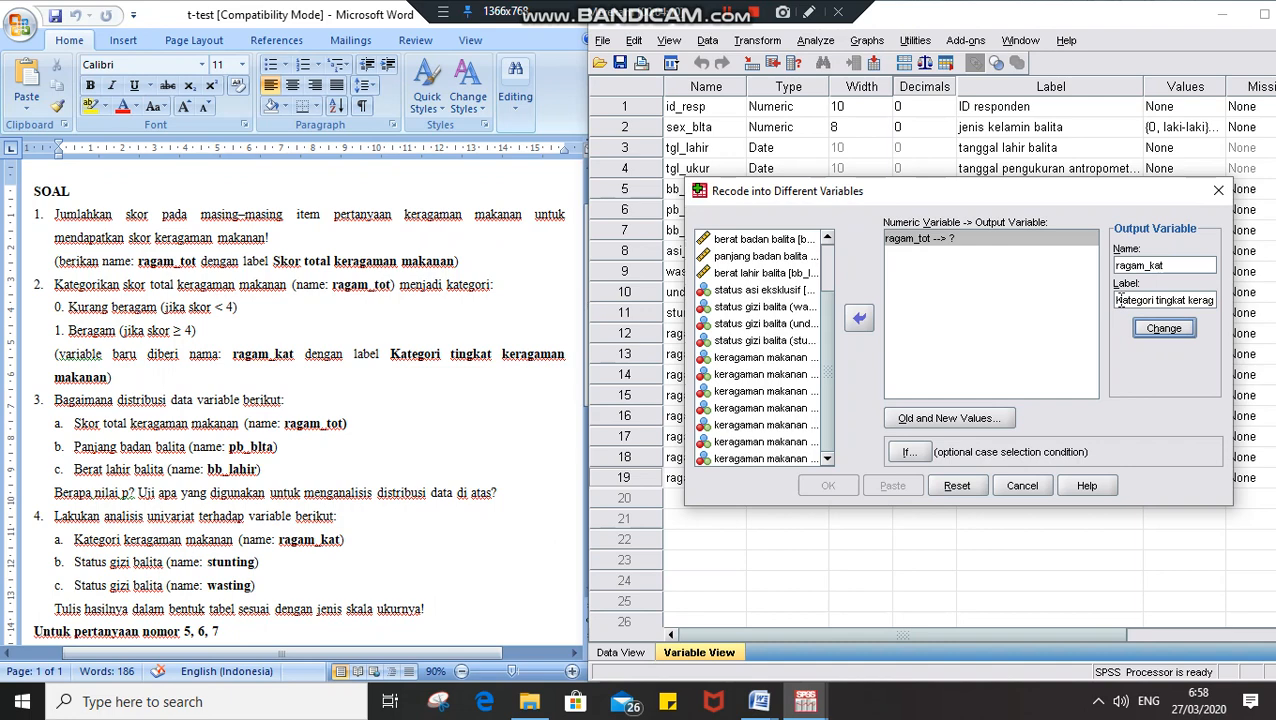
{"action": "key", "text": "space"}
Step: Add a recode rule that maps old values from the lowest through 3.99 to the new value 0
{"action": "left_click", "coordinate": [931, 424]}
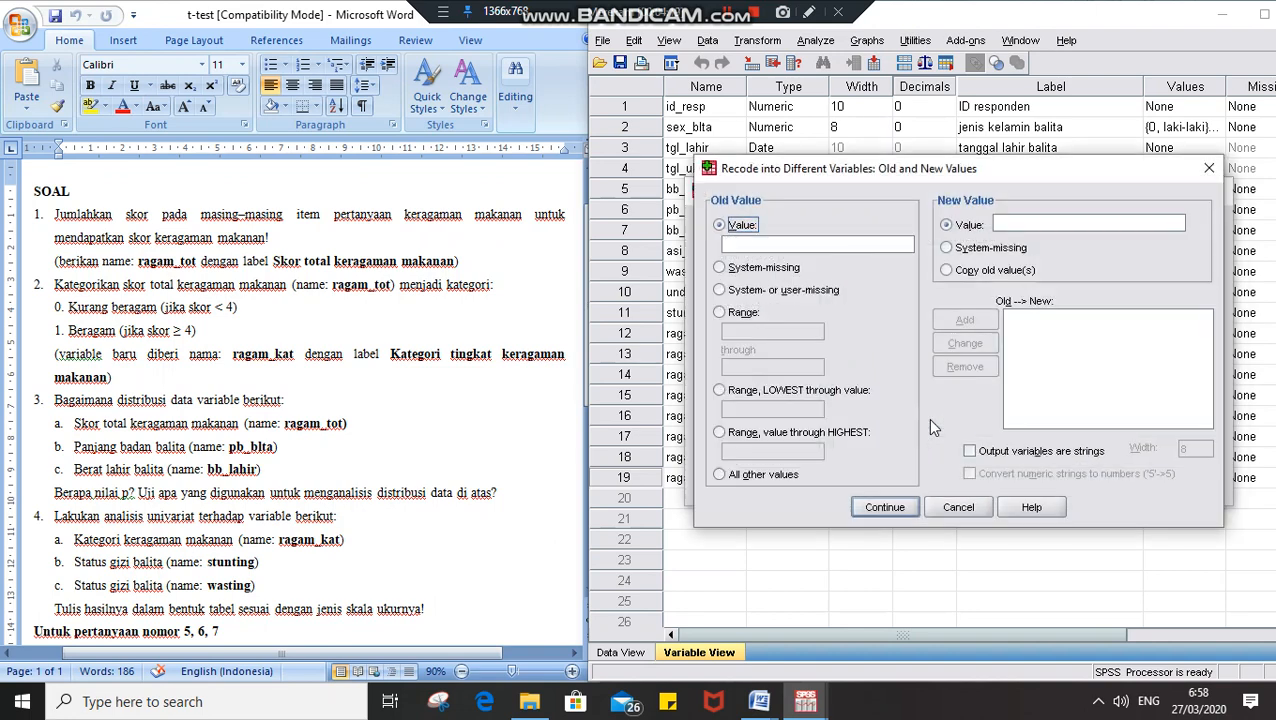
{"action": "left_click", "coordinate": [1012, 222]}
{"action": "left_click", "coordinate": [770, 398]}
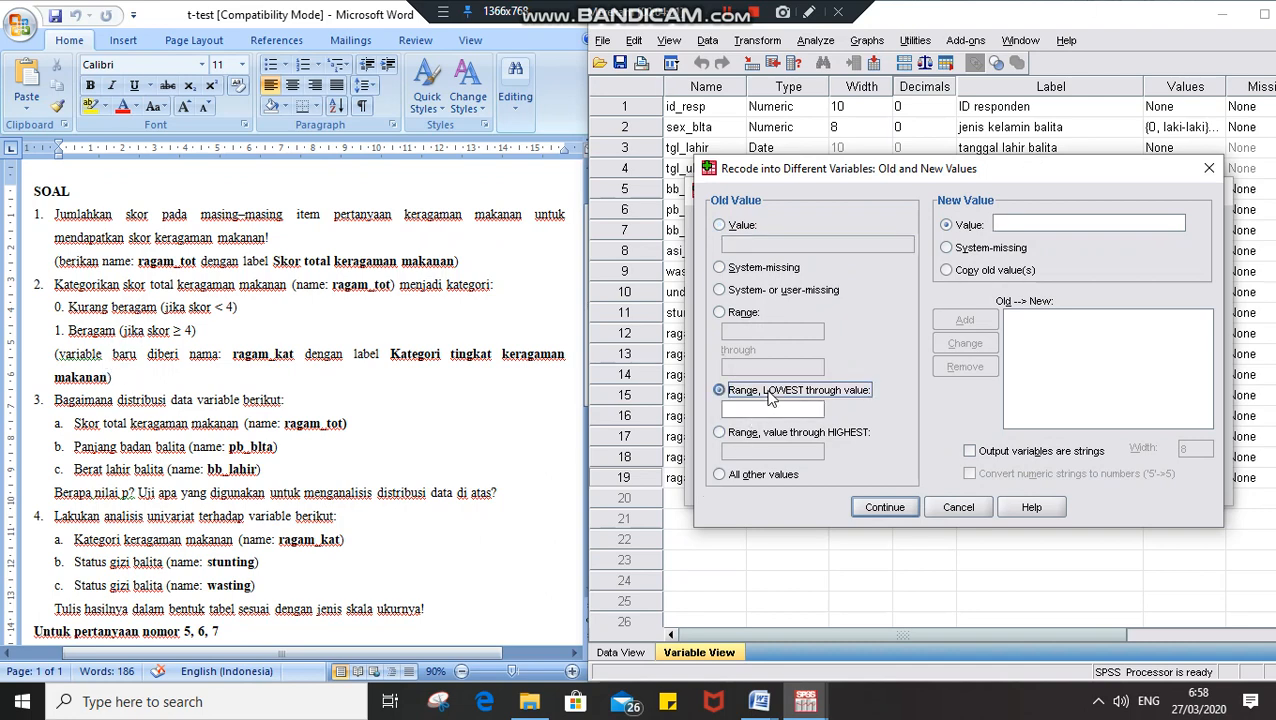
{"action": "left_click", "coordinate": [753, 410]}
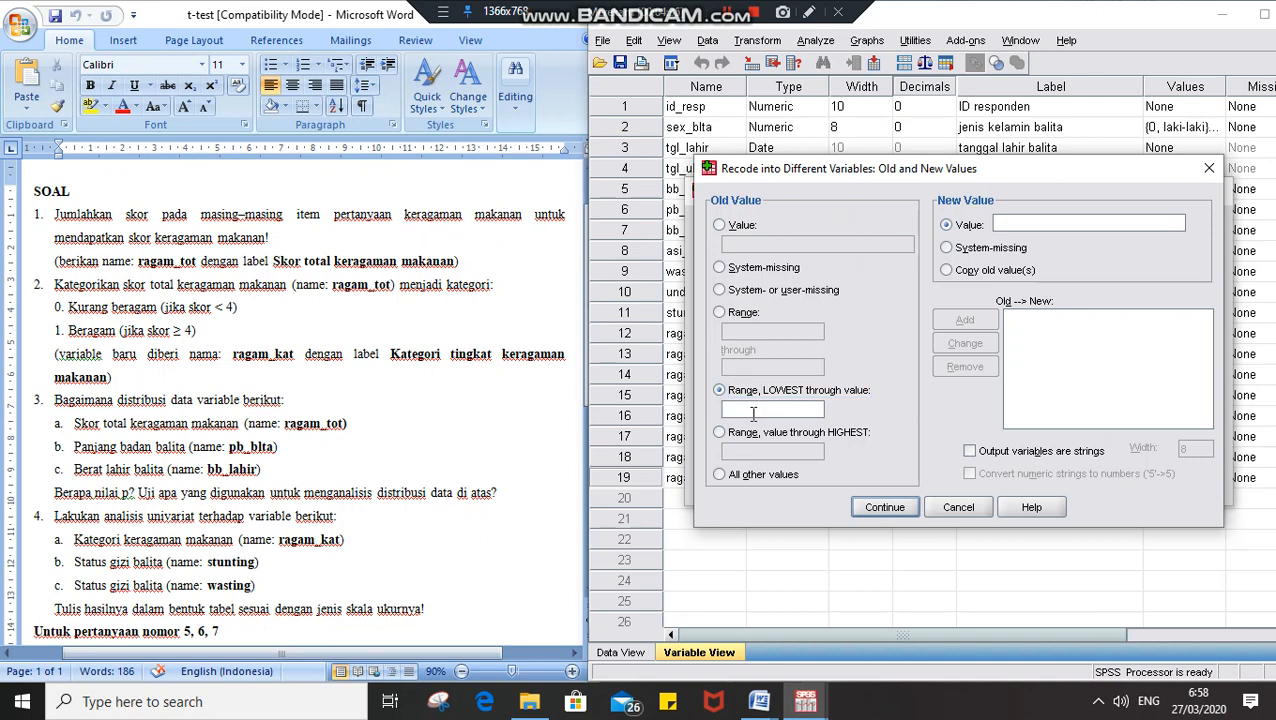
{"action": "type", "text": "3.99"}
{"action": "left_click", "coordinate": [1016, 225]}
{"action": "type", "text": "0"}
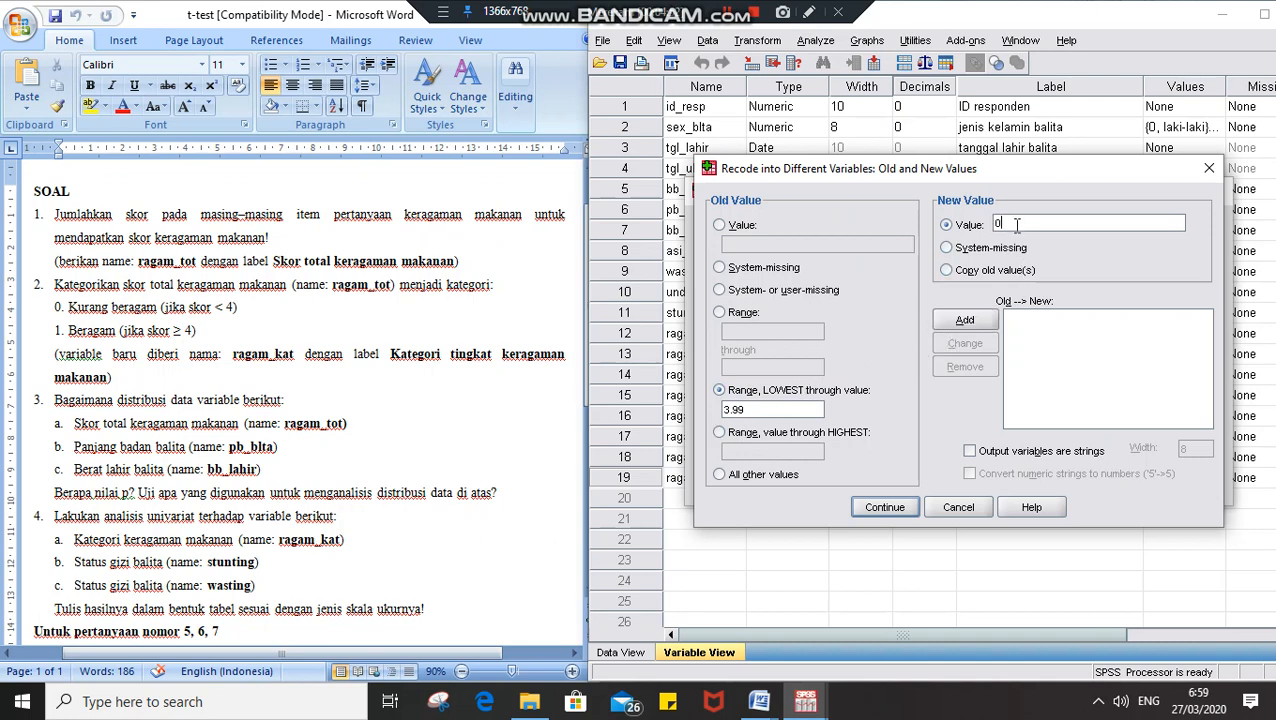
{"action": "left_click", "coordinate": [965, 321]}
Step: Add a rule that maps old values from 4.00 through the highest to 1, and run the recode
{"action": "left_click", "coordinate": [771, 440]}
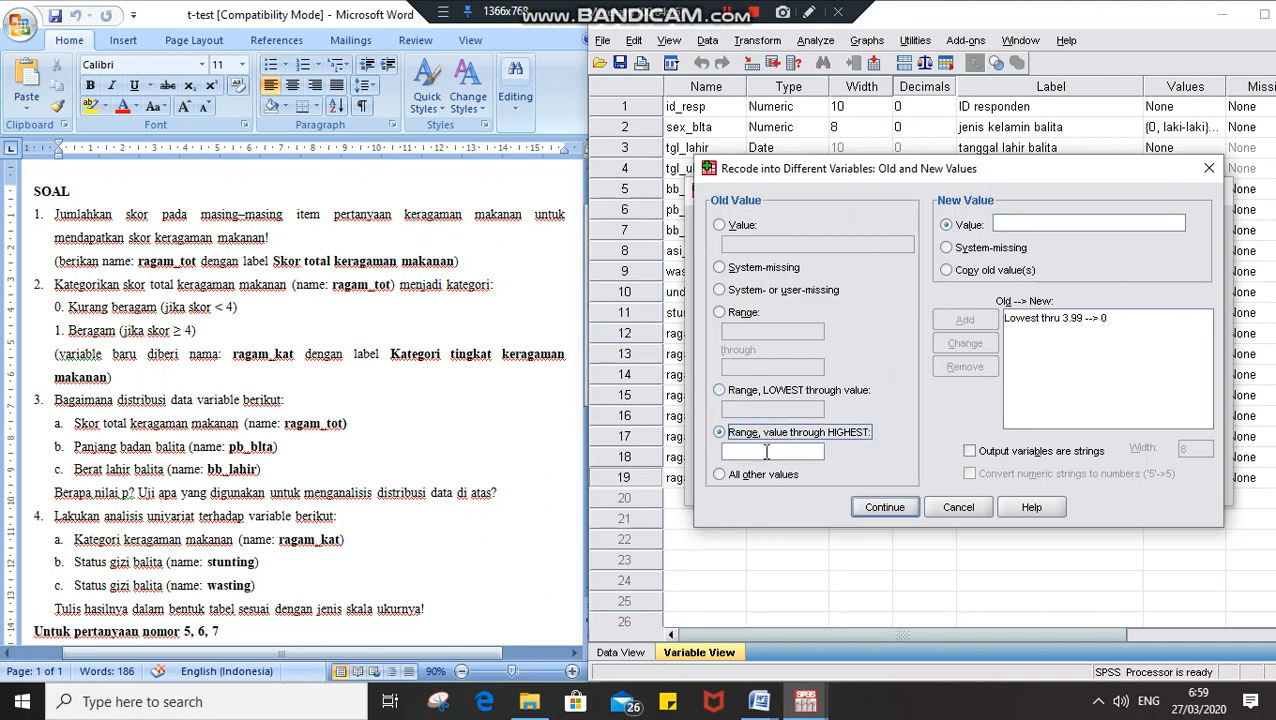
{"action": "left_click", "coordinate": [767, 456]}
{"action": "type", "text": "4.00"}
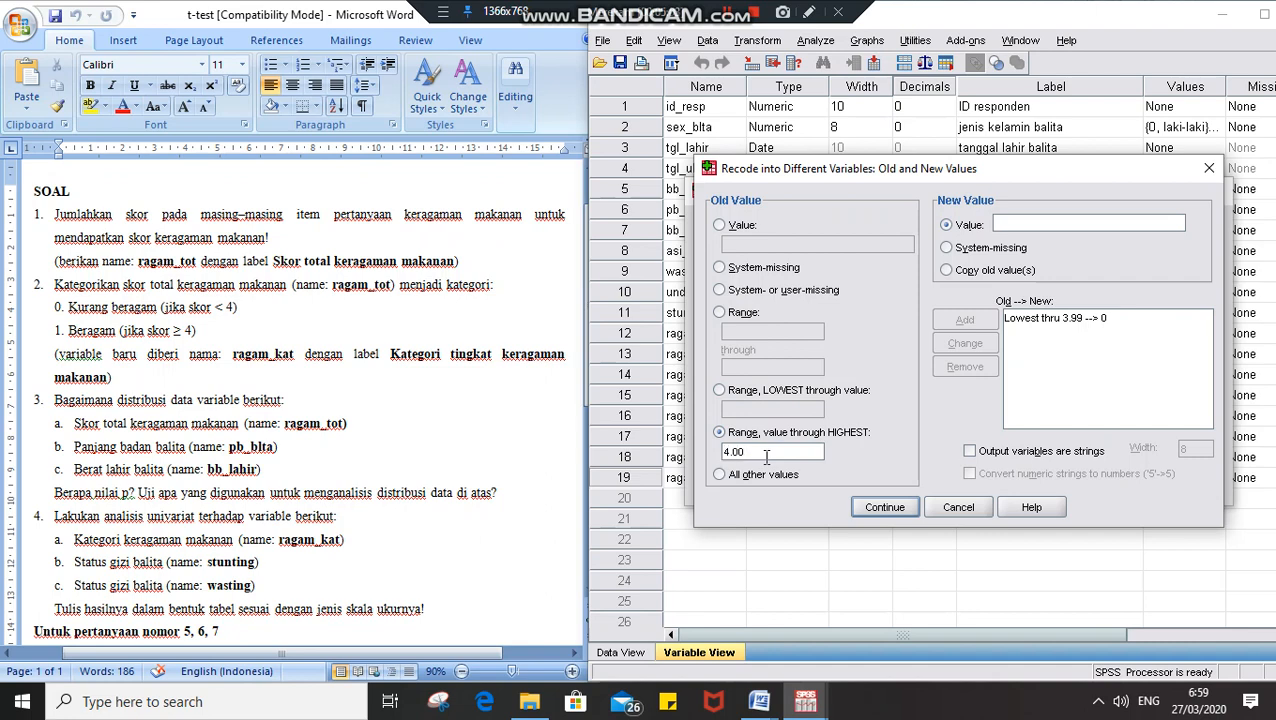
{"action": "left_click", "coordinate": [1011, 225]}
{"action": "type", "text": "1"}
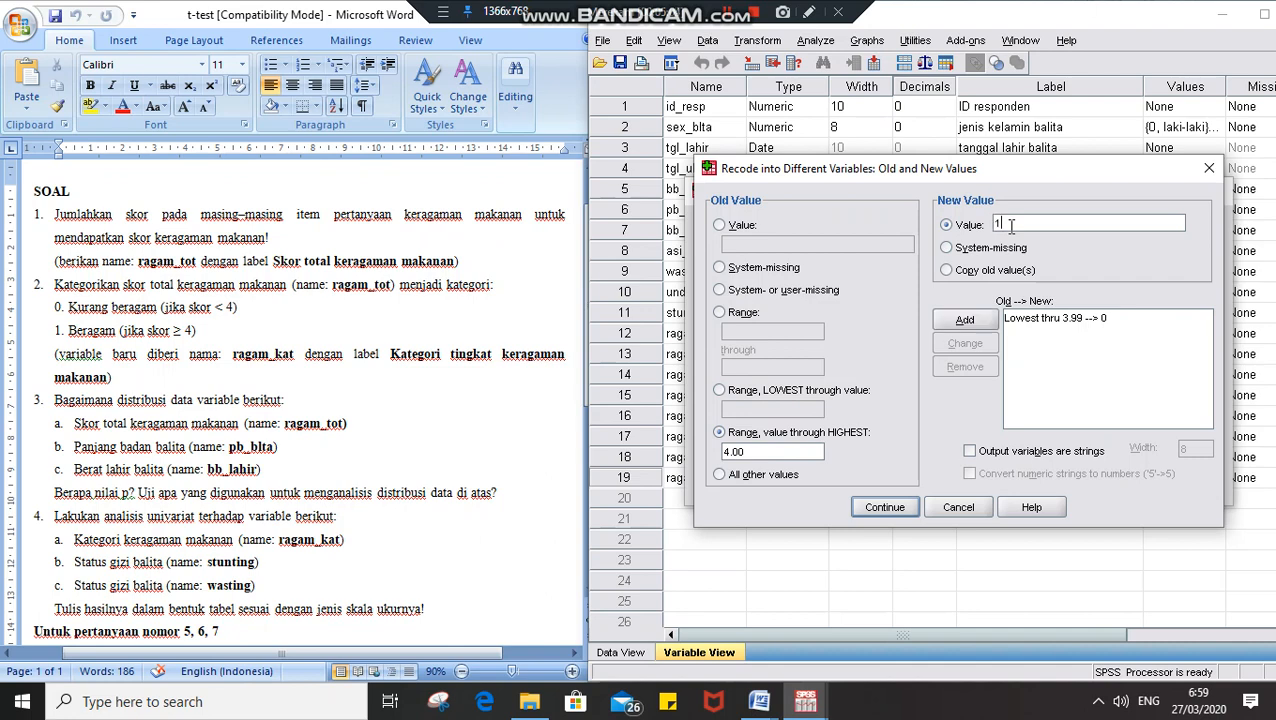
{"action": "left_click", "coordinate": [965, 322]}
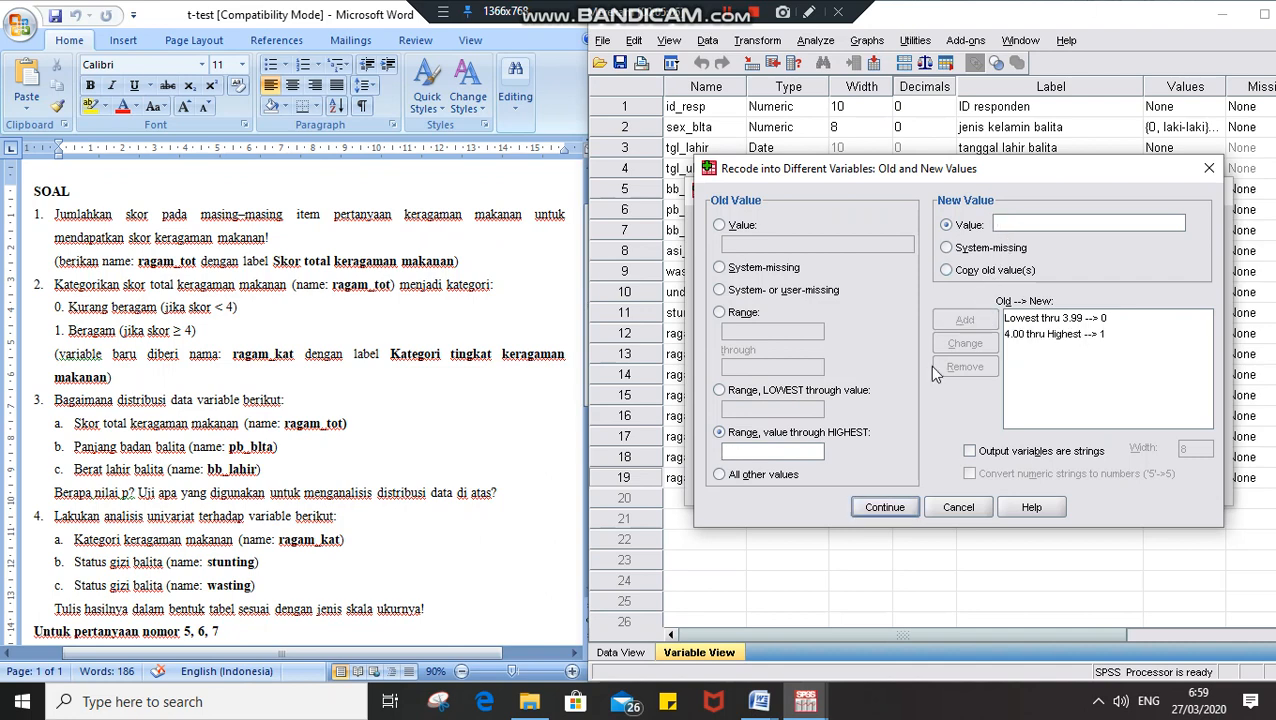
{"action": "left_click", "coordinate": [878, 510]}
{"action": "left_click", "coordinate": [830, 486]}
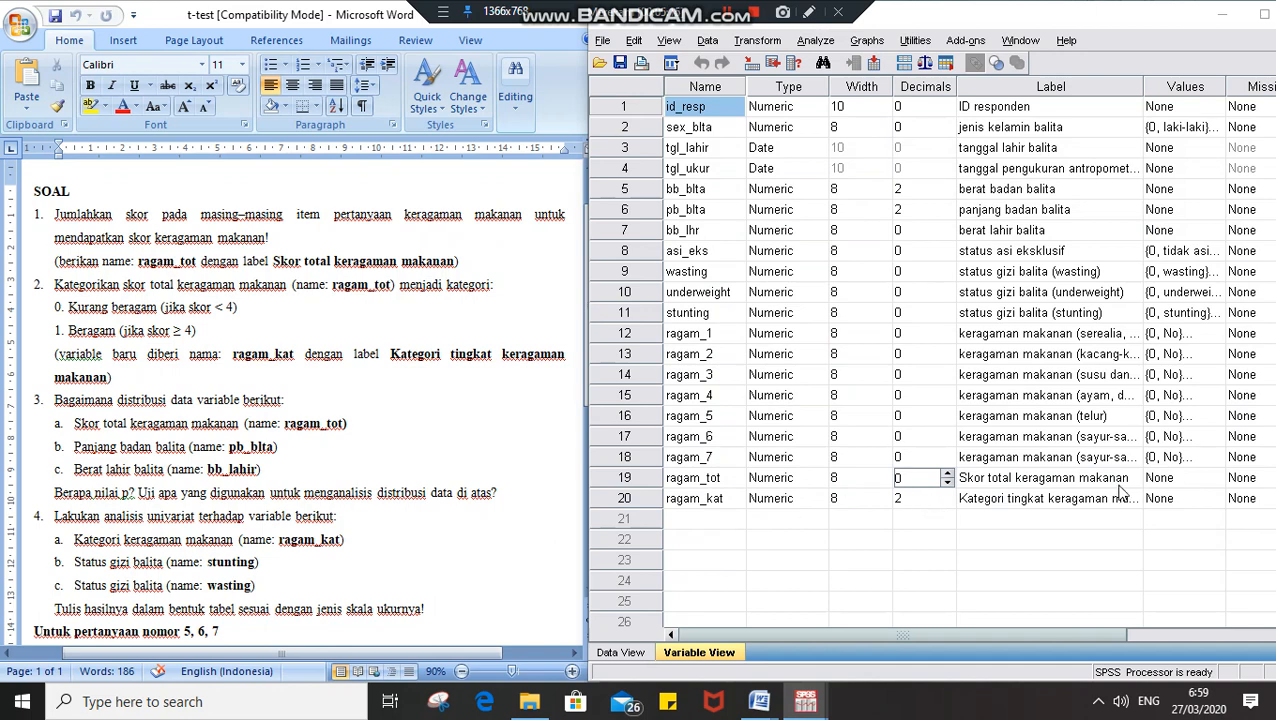
Step: Compare the ragam_tot scores with the ragam_kat categories in the data and return to the variable definitions
{"action": "double_click", "coordinate": [628, 478]}
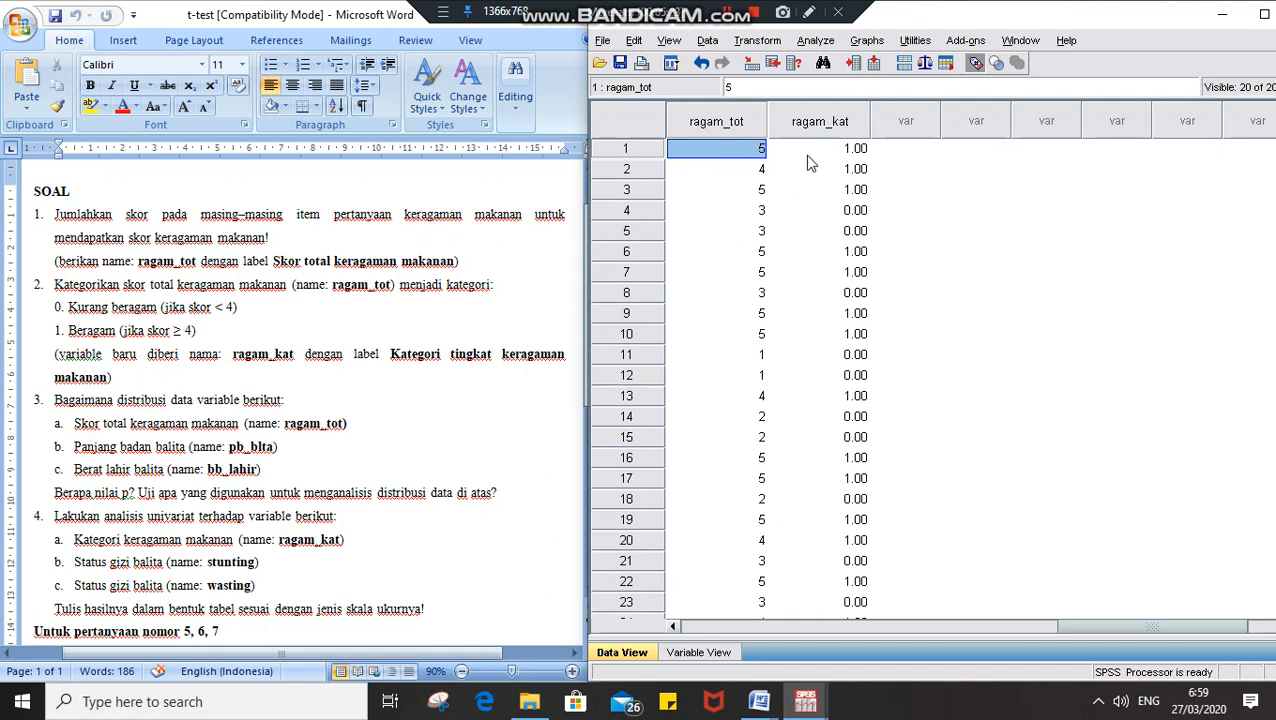
{"action": "double_click", "coordinate": [697, 125]}
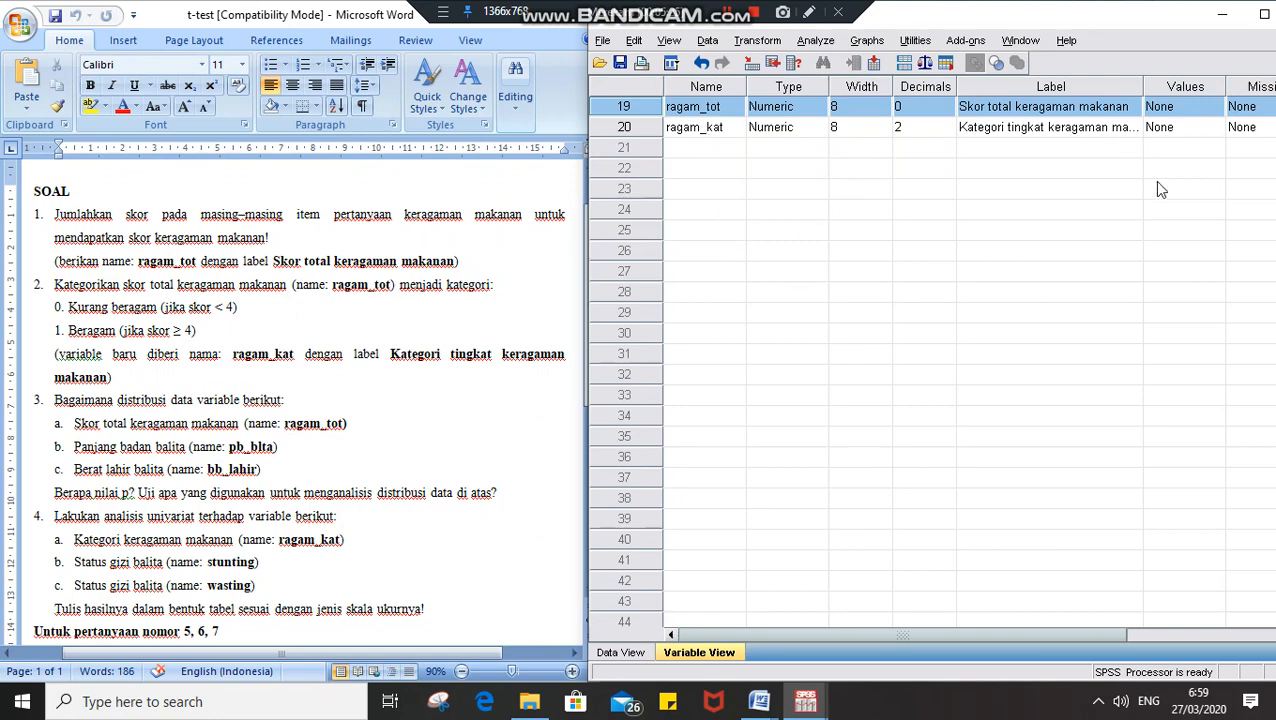
{"action": "scroll", "coordinate": [1150, 392], "scroll_direction": "down", "scroll_amount": 5}
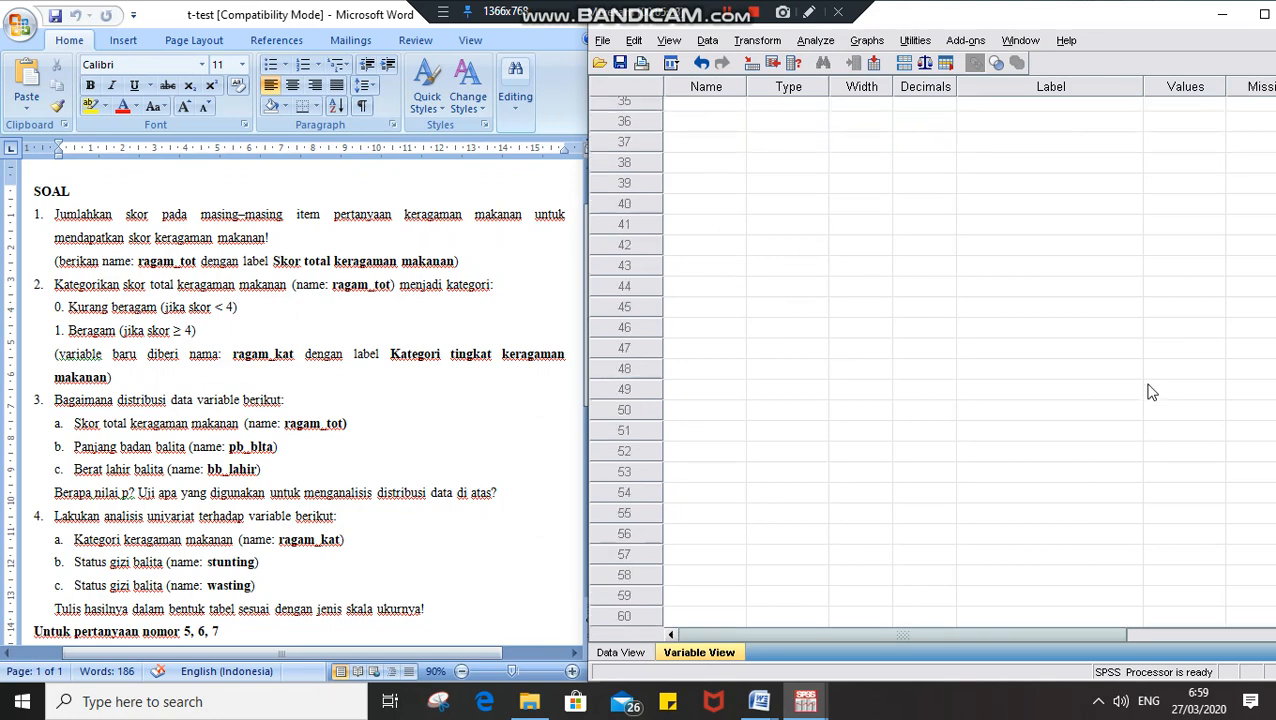
{"action": "double_click", "coordinate": [1163, 17]}
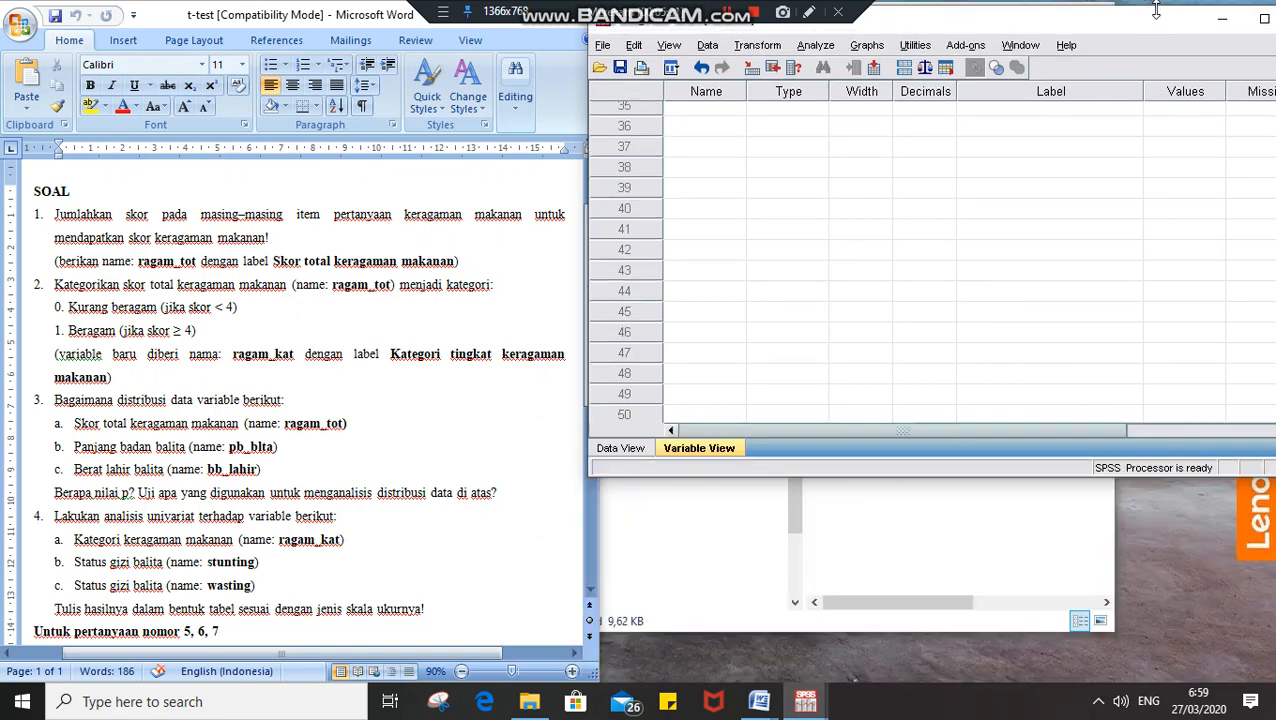
{"action": "double_click", "coordinate": [1050, 482]}
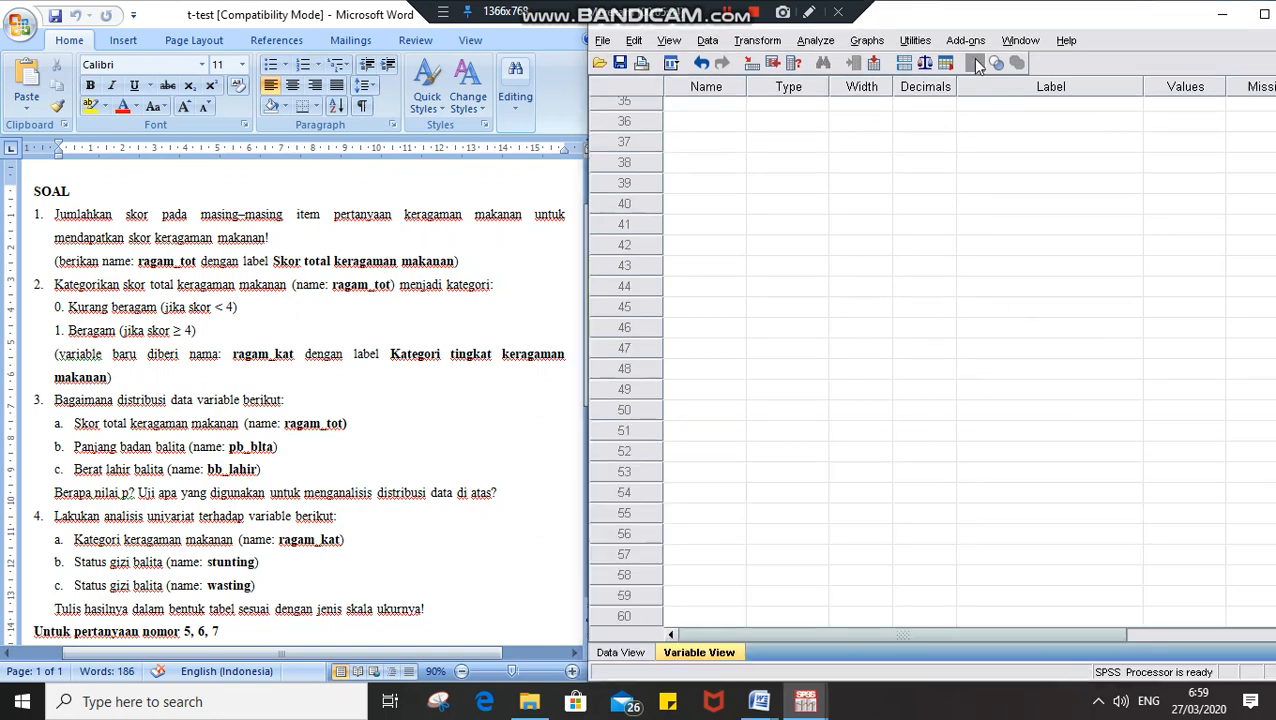
Step: Open the value labels of ragam_kat and add the label "Kurang beragam" for the value 0
{"action": "left_click", "coordinate": [858, 105]}
{"action": "key", "text": "Up"}
{"action": "key", "text": "Up"}
{"action": "key", "text": "Up"}
{"action": "key", "text": "Up"}
{"action": "key", "text": "Up"}
{"action": "key", "text": "Up"}
{"action": "key", "text": "Up"}
{"action": "key", "text": "Up"}
{"action": "key", "text": "Up"}
{"action": "key", "text": "Up"}
{"action": "key", "text": "Up"}
{"action": "key", "text": "Up"}
{"action": "key", "text": "Up"}
{"action": "key", "text": "Up"}
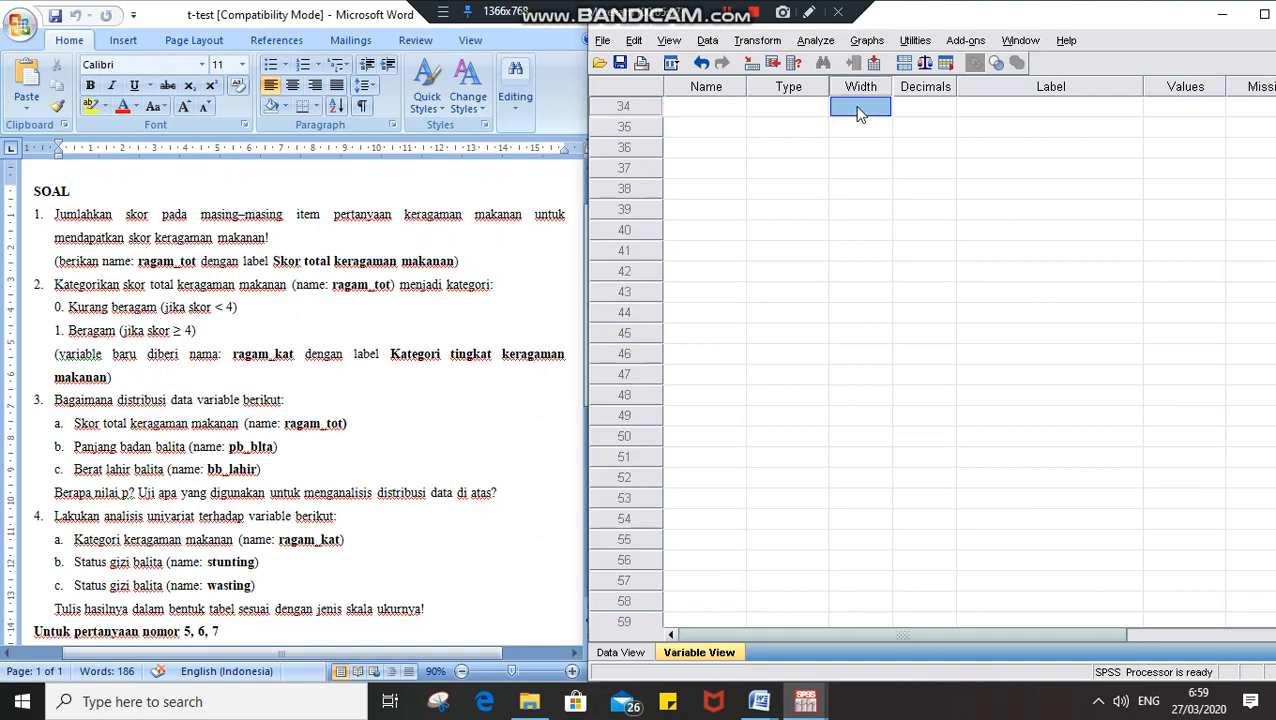
{"action": "key", "text": "Up"}
{"action": "key", "text": "Up"}
{"action": "key", "text": "Up"}
{"action": "key", "text": "Up"}
{"action": "key", "text": "Up"}
{"action": "key", "text": "Up"}
{"action": "key", "text": "Up"}
{"action": "key", "text": "Up"}
{"action": "key", "text": "Up"}
{"action": "key", "text": "Up"}
{"action": "key", "text": "Up"}
{"action": "key", "text": "Up"}
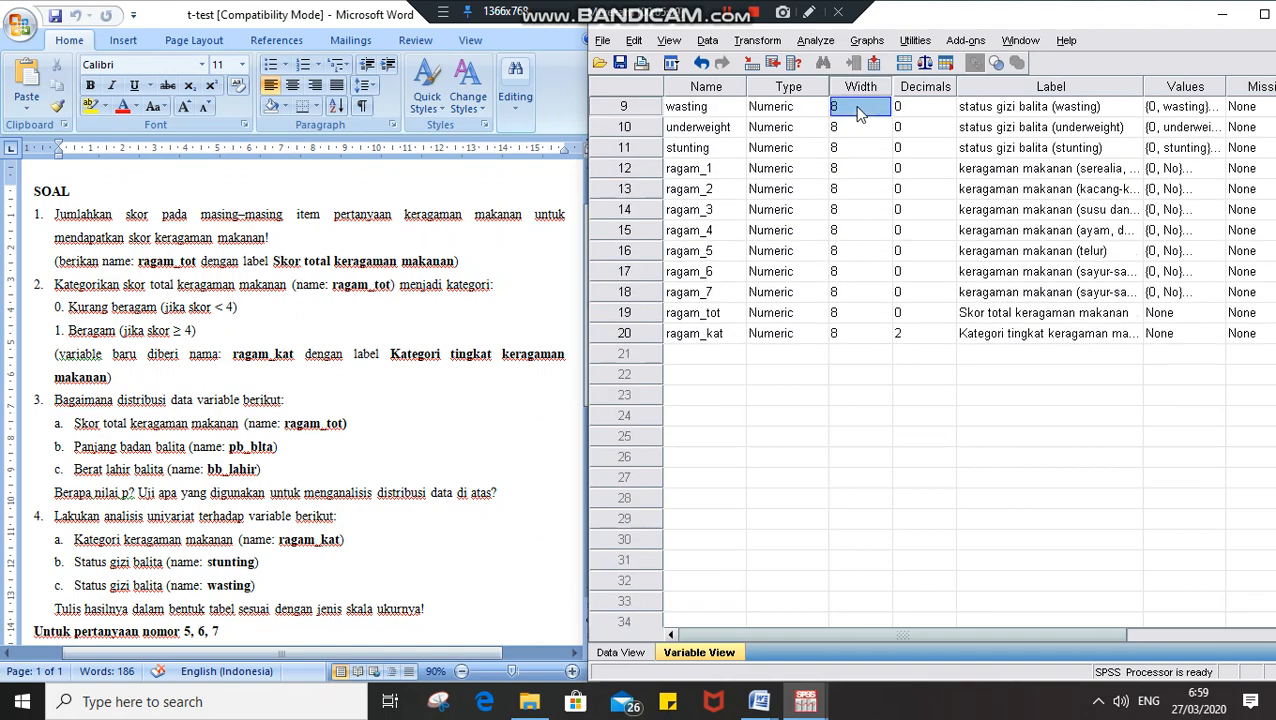
{"action": "key", "text": "Down"}
{"action": "key", "text": "Down"}
{"action": "key", "text": "Down"}
{"action": "key", "text": "Down"}
{"action": "key", "text": "Down"}
{"action": "key", "text": "Down"}
{"action": "key", "text": "Down"}
{"action": "key", "text": "Down"}
{"action": "key", "text": "Down"}
{"action": "key", "text": "Down"}
{"action": "key", "text": "Down"}
{"action": "key", "text": "Right"}
{"action": "key", "text": "Right"}
{"action": "key", "text": "Right"}
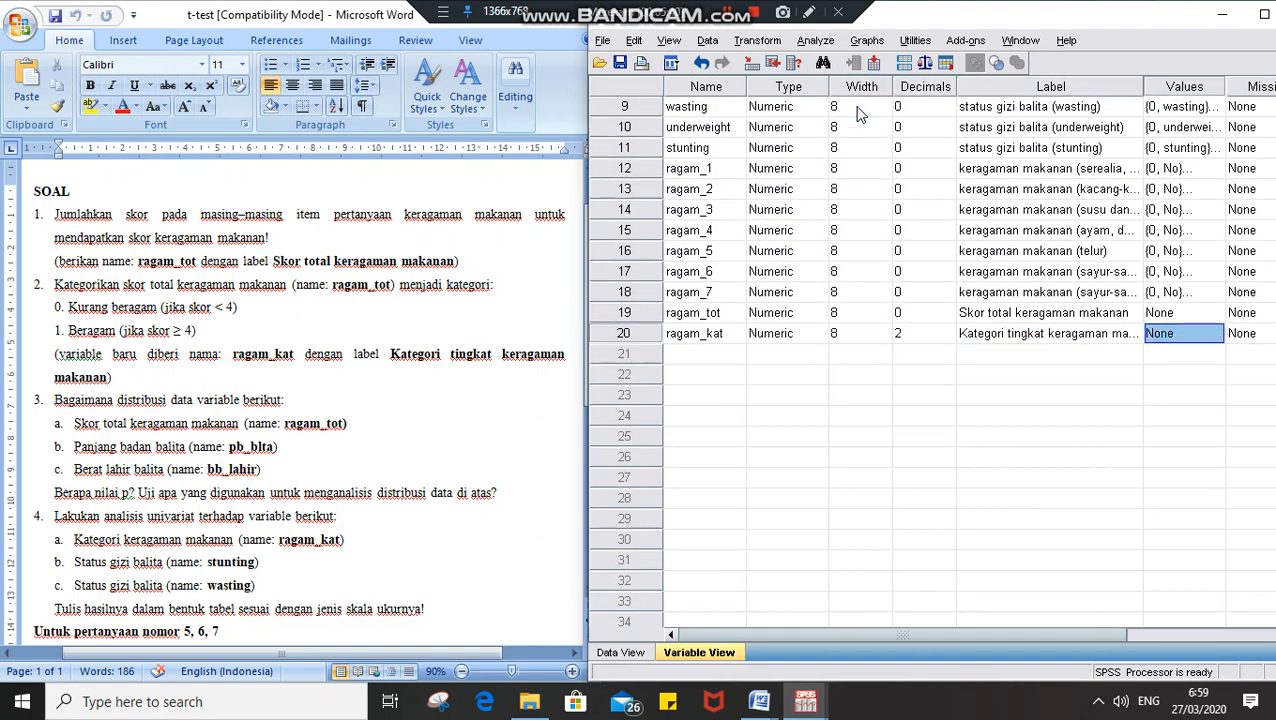
{"action": "left_click", "coordinate": [1205, 338]}
{"action": "left_click", "coordinate": [1213, 334]}
{"action": "type", "text": "0"}
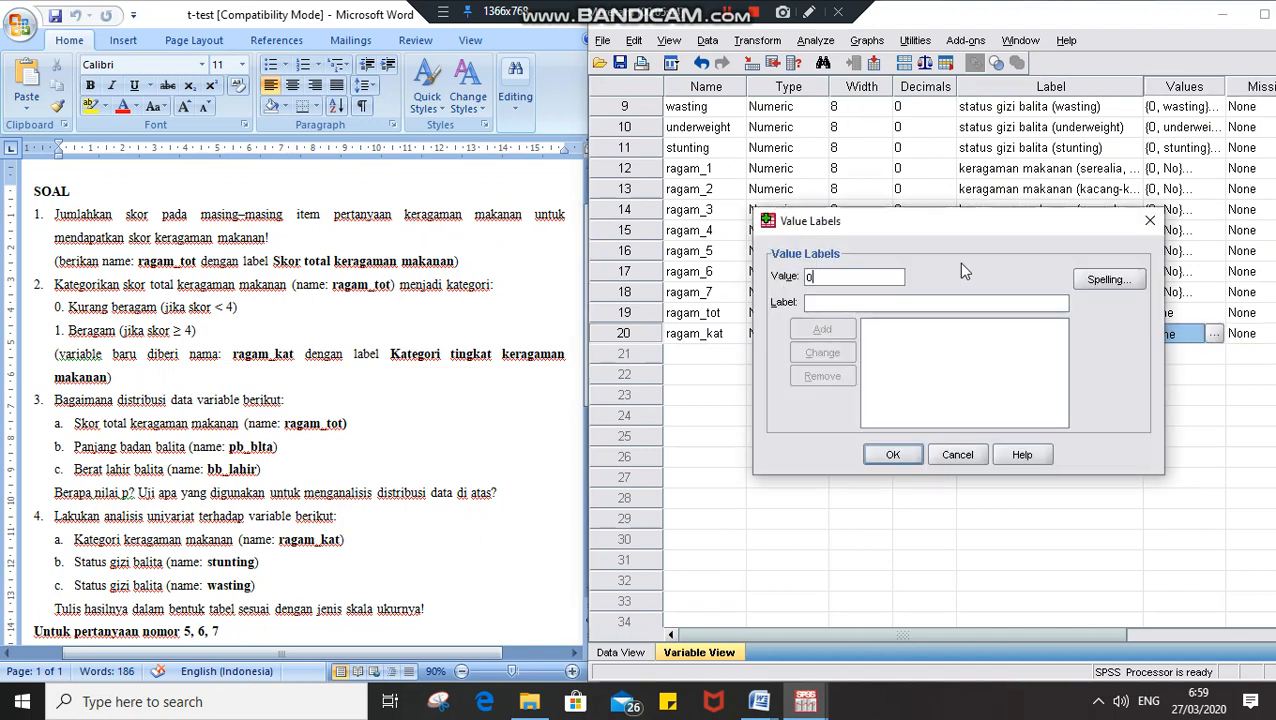
{"action": "key", "text": "Tab"}
{"action": "type", "text": "Kurang be"}
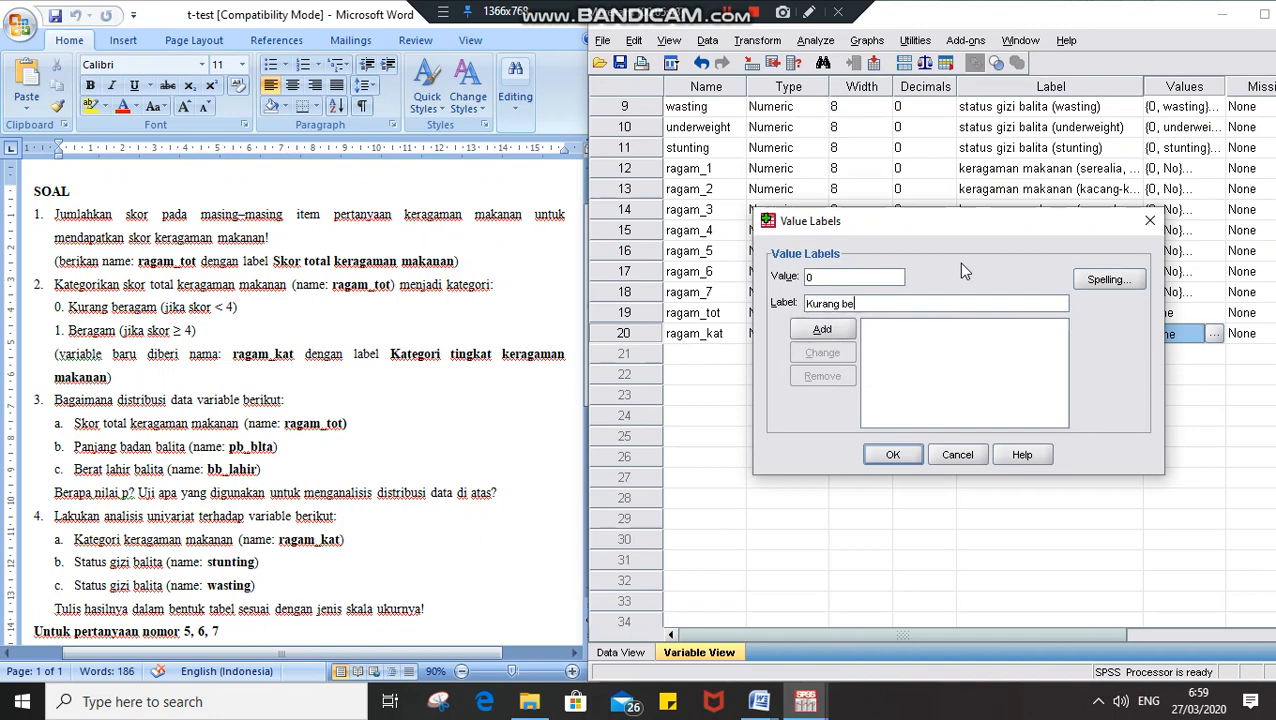
{"action": "type", "text": "ragam"}
{"action": "key", "text": "Tab"}
{"action": "key", "text": "Return"}
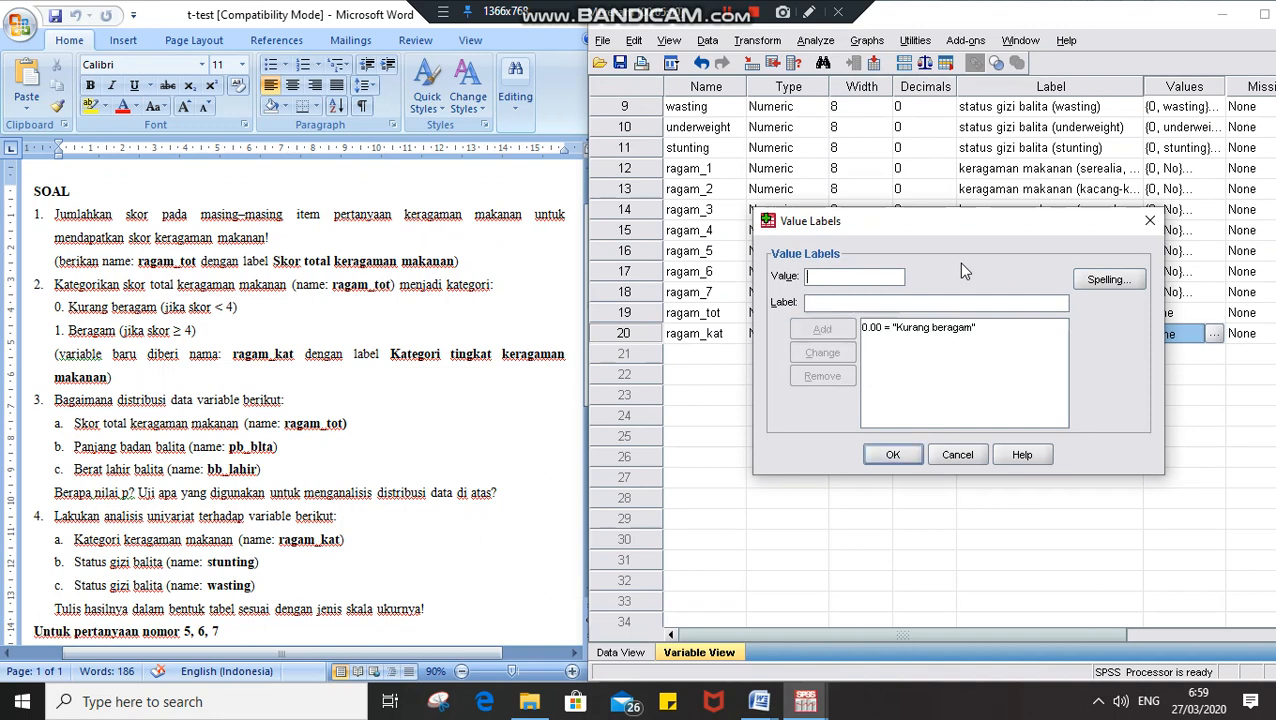
Step: Add the label "Beragam" for the value 1 of ragam_kat and confirm the value labels
{"action": "type", "text": "1"}
{"action": "key", "text": "Tab"}
{"action": "type", "text": "B"}
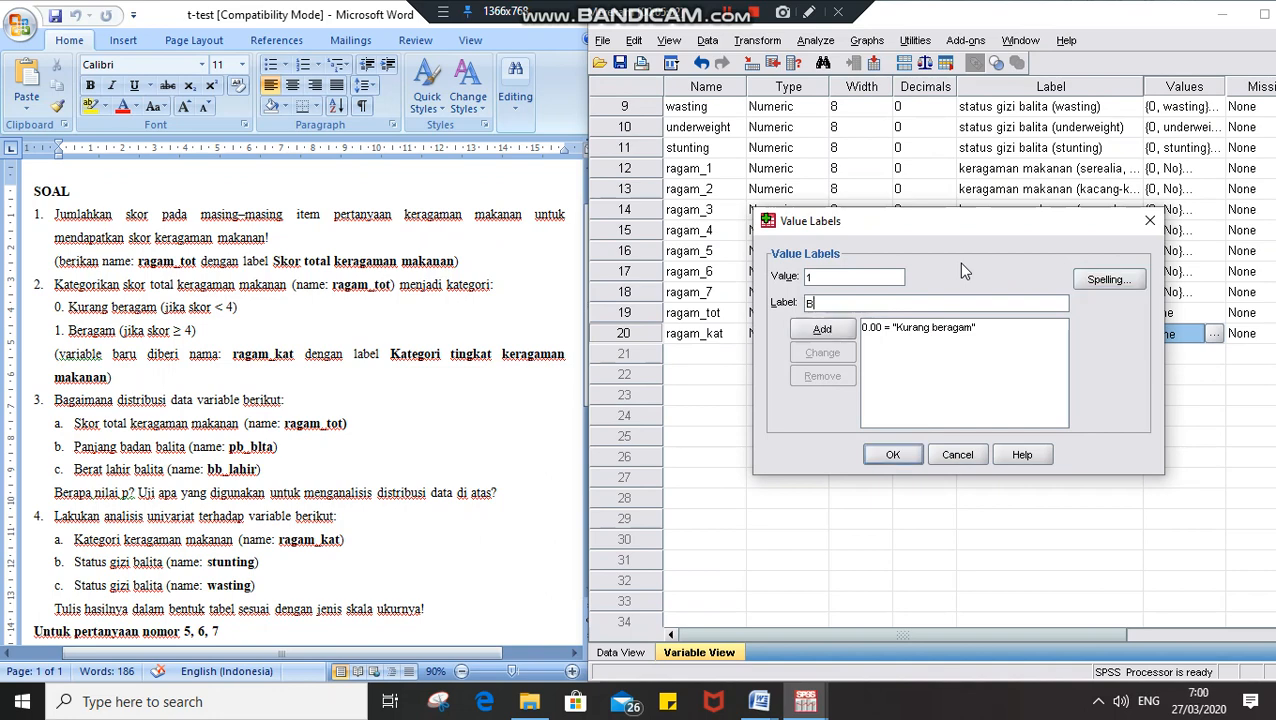
{"action": "type", "text": "eragam"}
{"action": "key", "text": "Tab"}
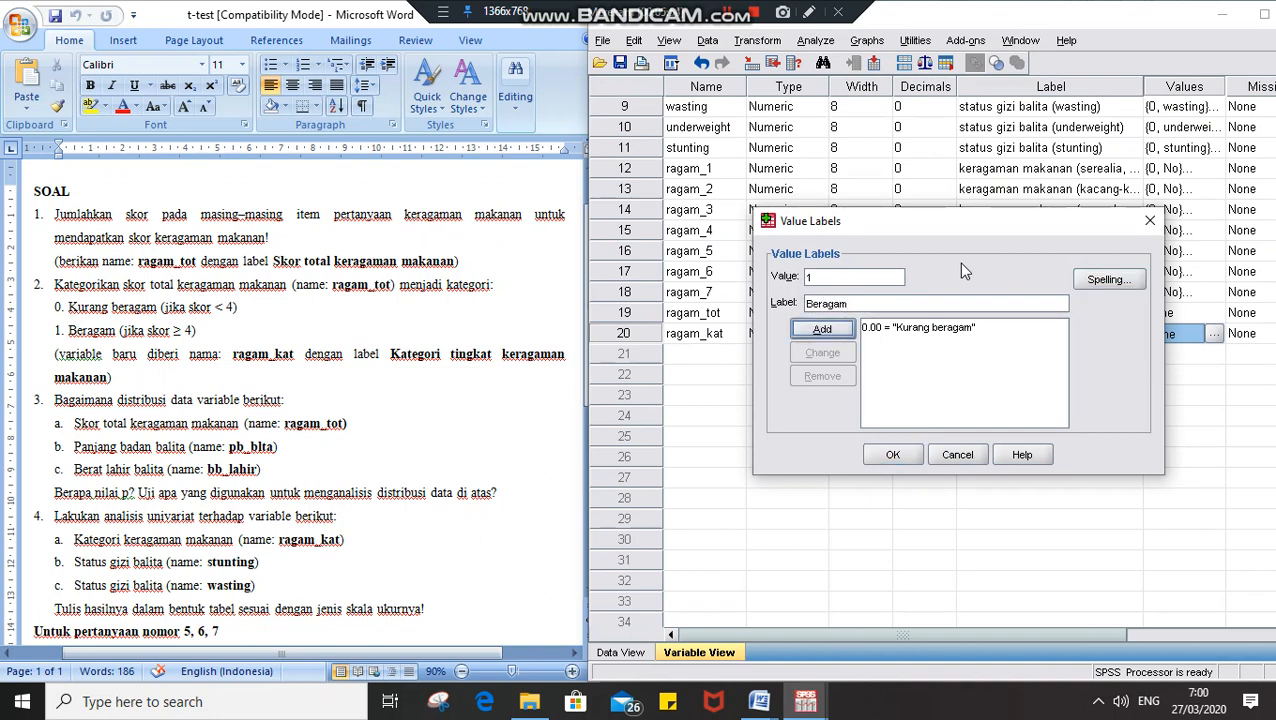
{"action": "key", "text": "Return"}
{"action": "left_click", "coordinate": [872, 450]}
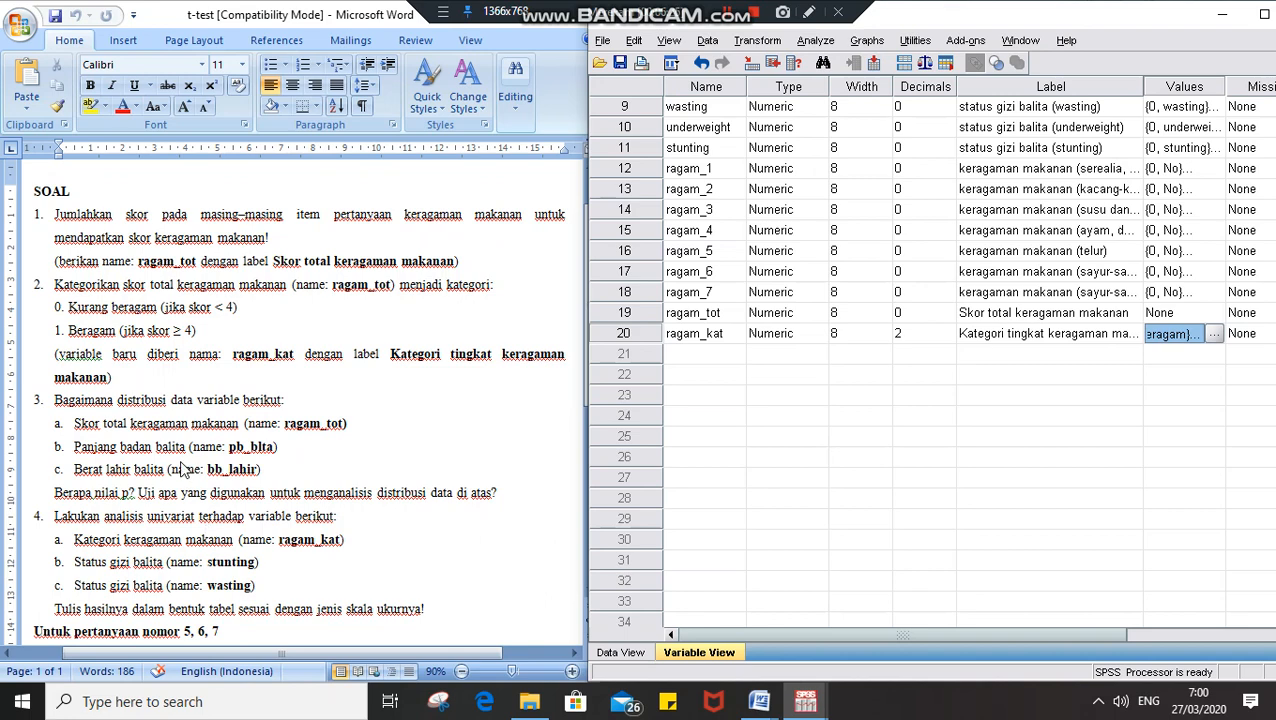
Step: Start an Explore analysis and add Skor total keragaman makanan (ragam_tot) as a dependent variable
{"action": "left_click", "coordinate": [826, 44]}
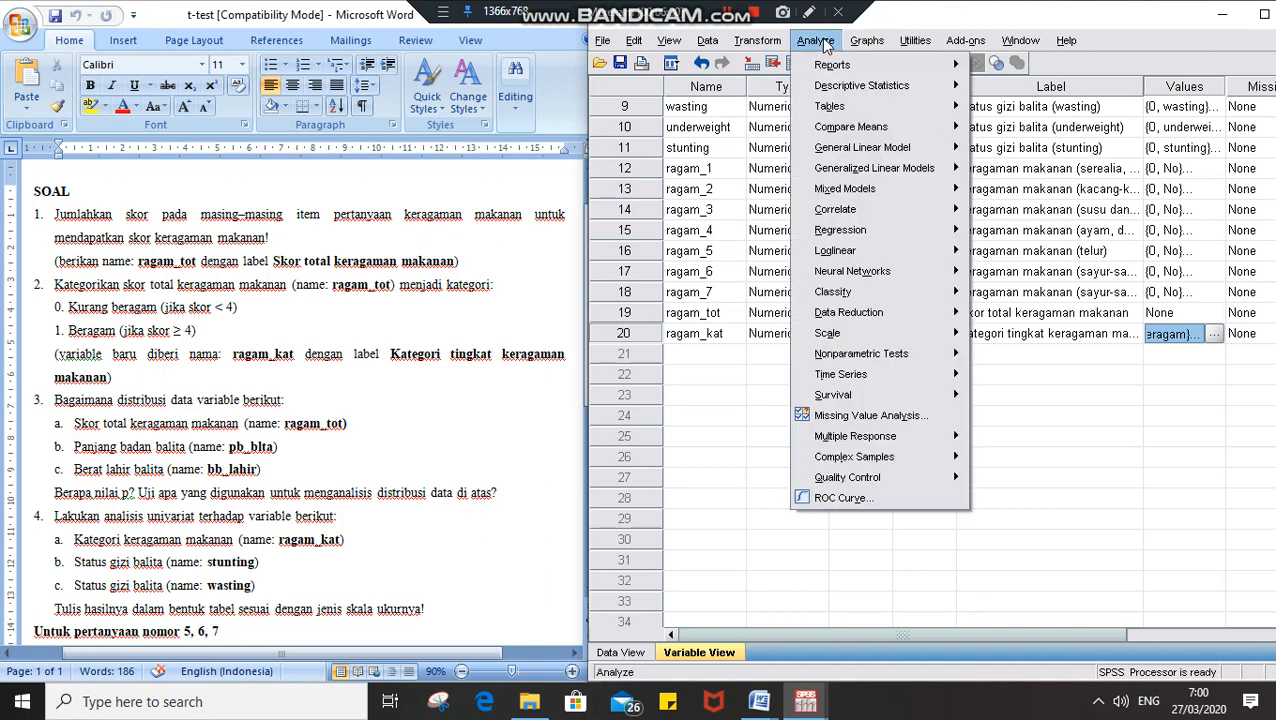
{"action": "mouse_move", "coordinate": [833, 88]}
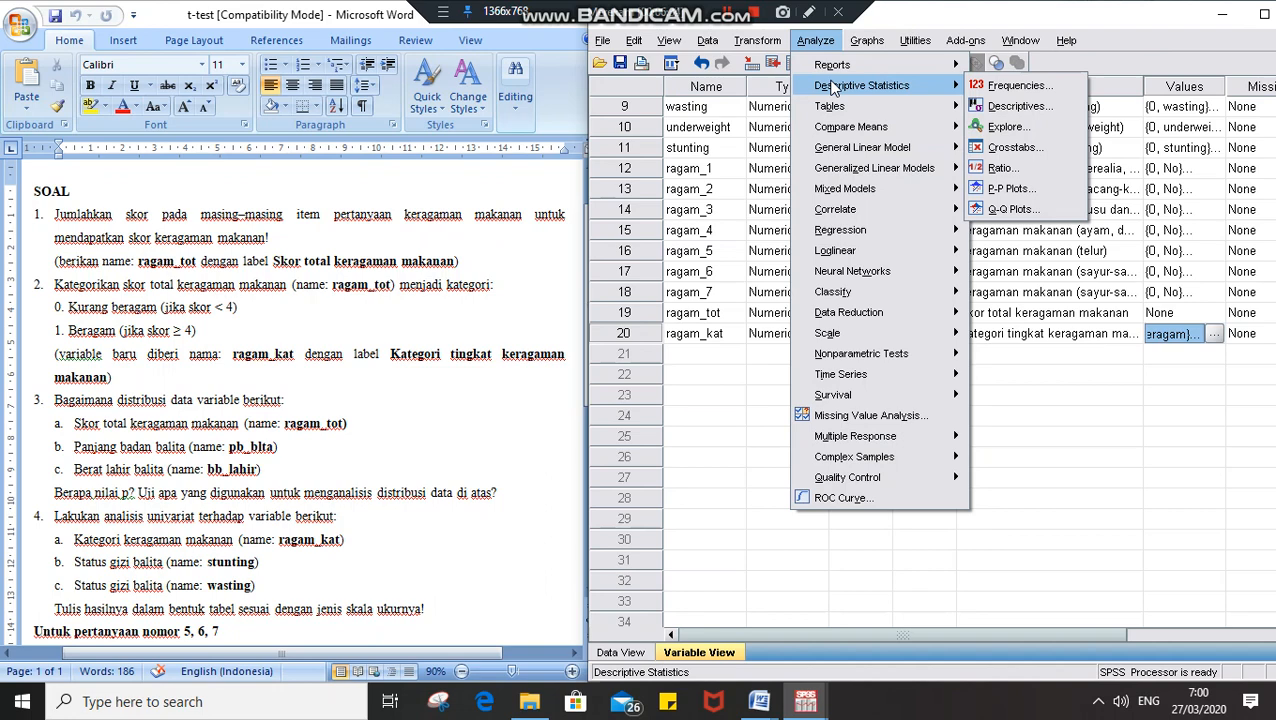
{"action": "left_click", "coordinate": [1003, 130]}
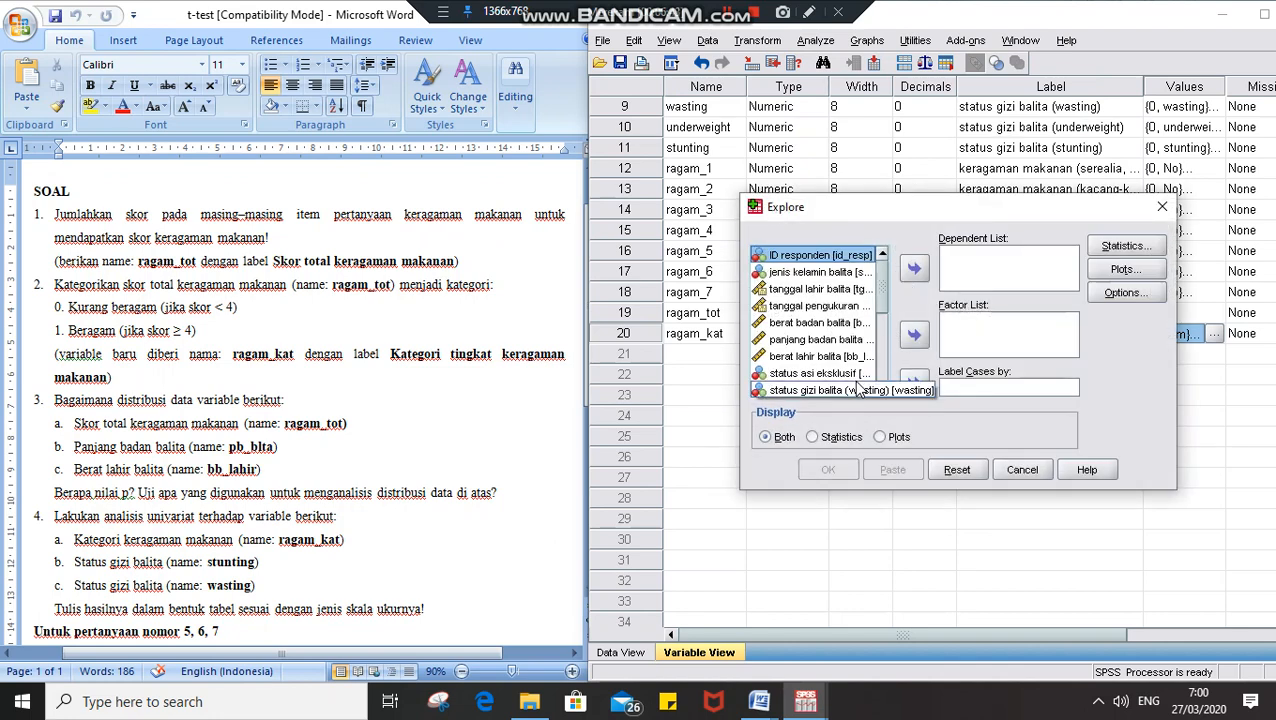
{"action": "left_click_drag", "start_coordinate": [881, 302], "coordinate": [880, 388]}
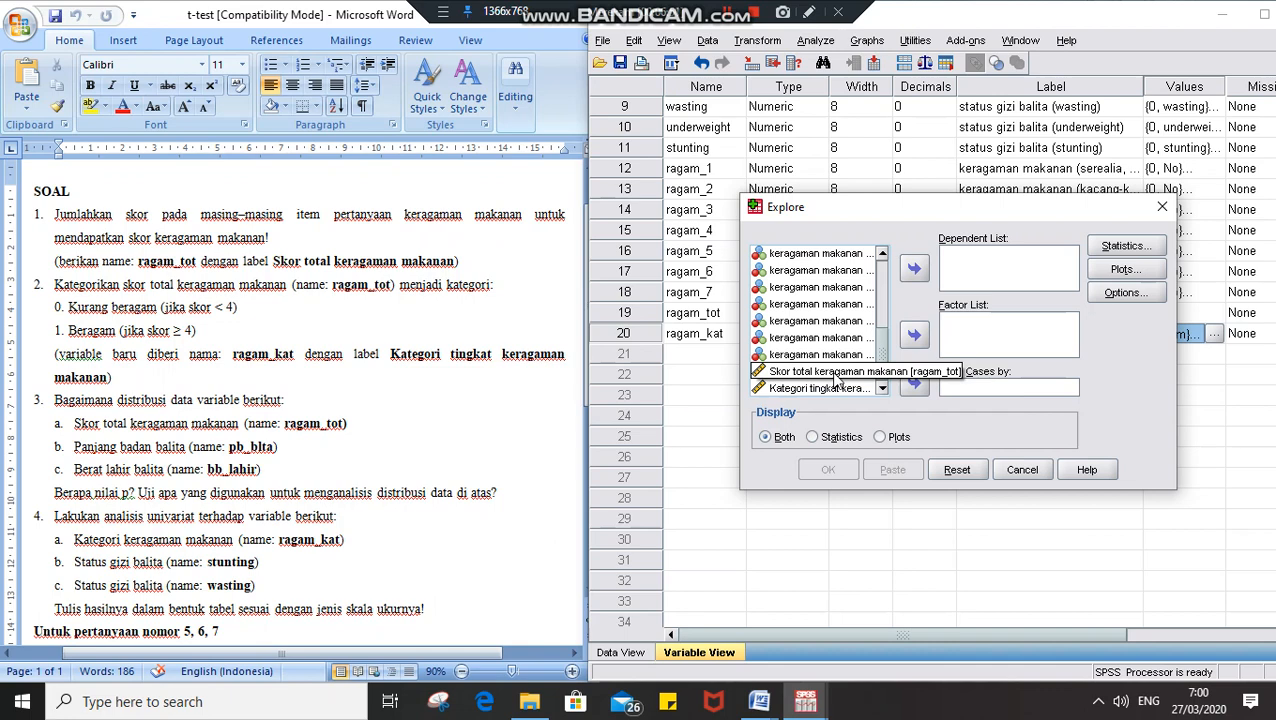
{"action": "left_click", "coordinate": [831, 376]}
{"action": "left_click", "coordinate": [913, 270]}
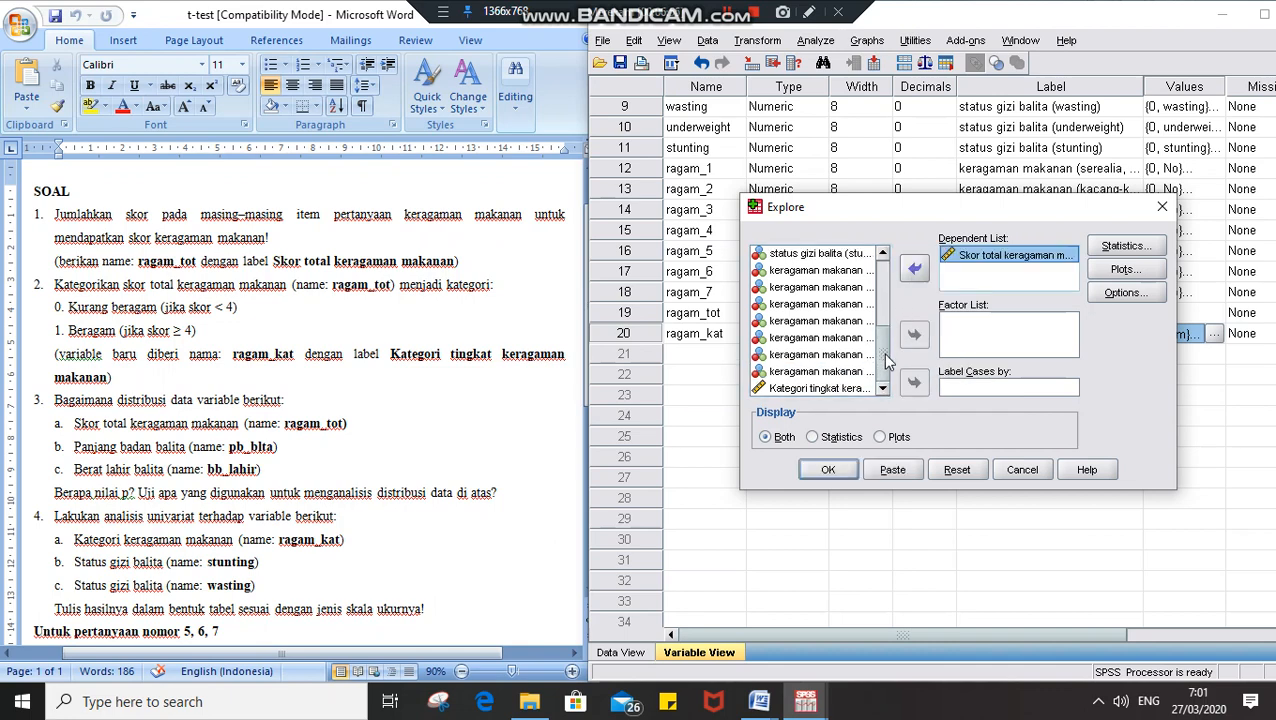
Step: Add panjang badan balita and berat lahir balita as further dependent variables of the Explore analysis
{"action": "scroll", "coordinate": [830, 325], "scroll_direction": "up", "scroll_amount": 5}
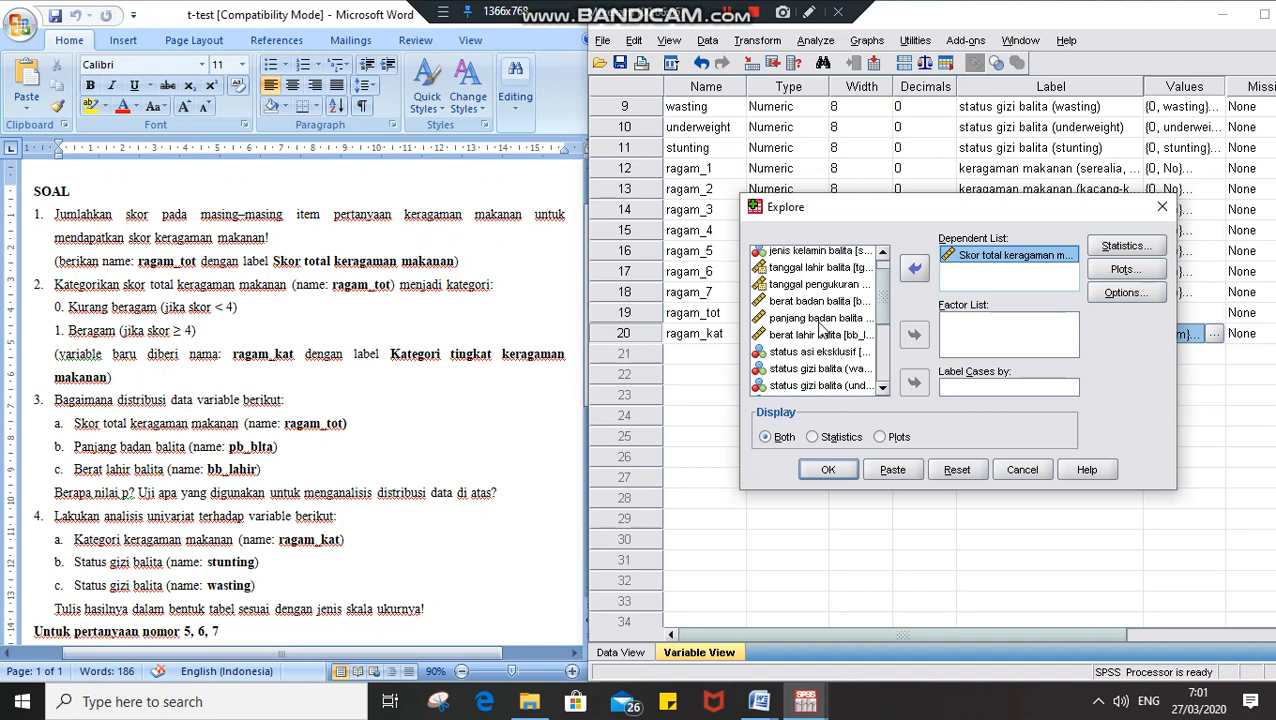
{"action": "left_click", "coordinate": [819, 320]}
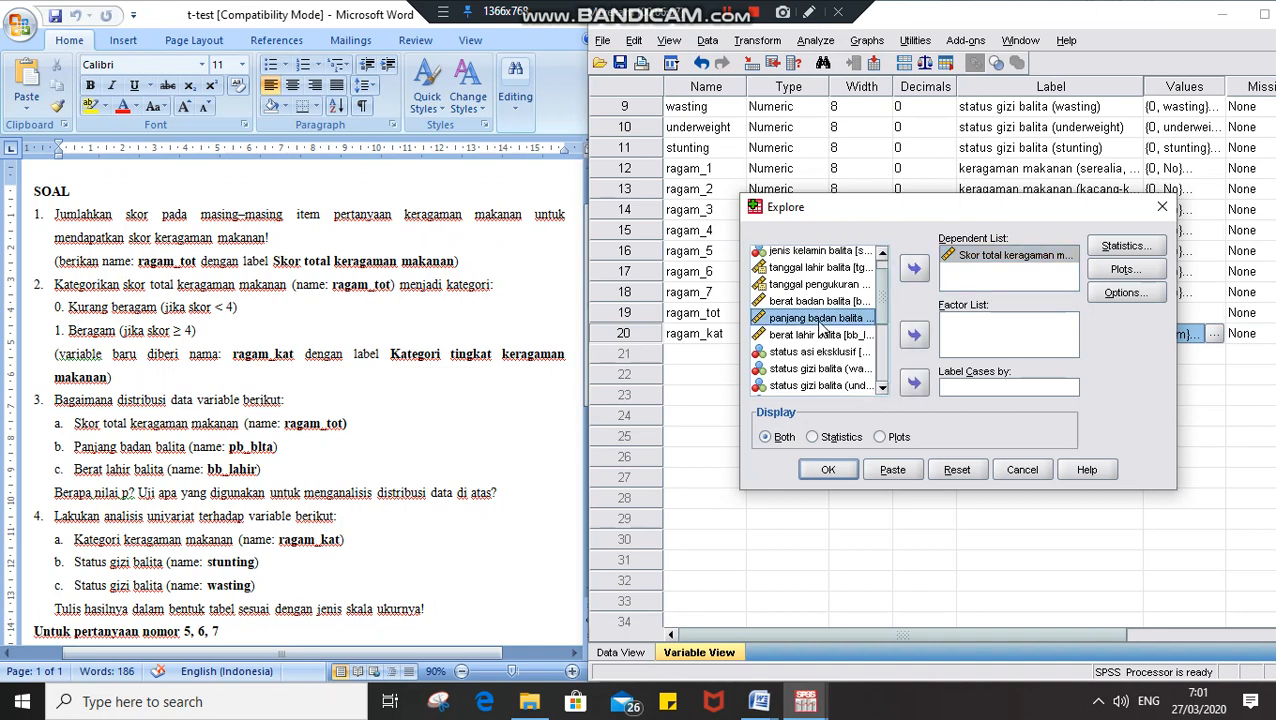
{"action": "left_click", "coordinate": [915, 270]}
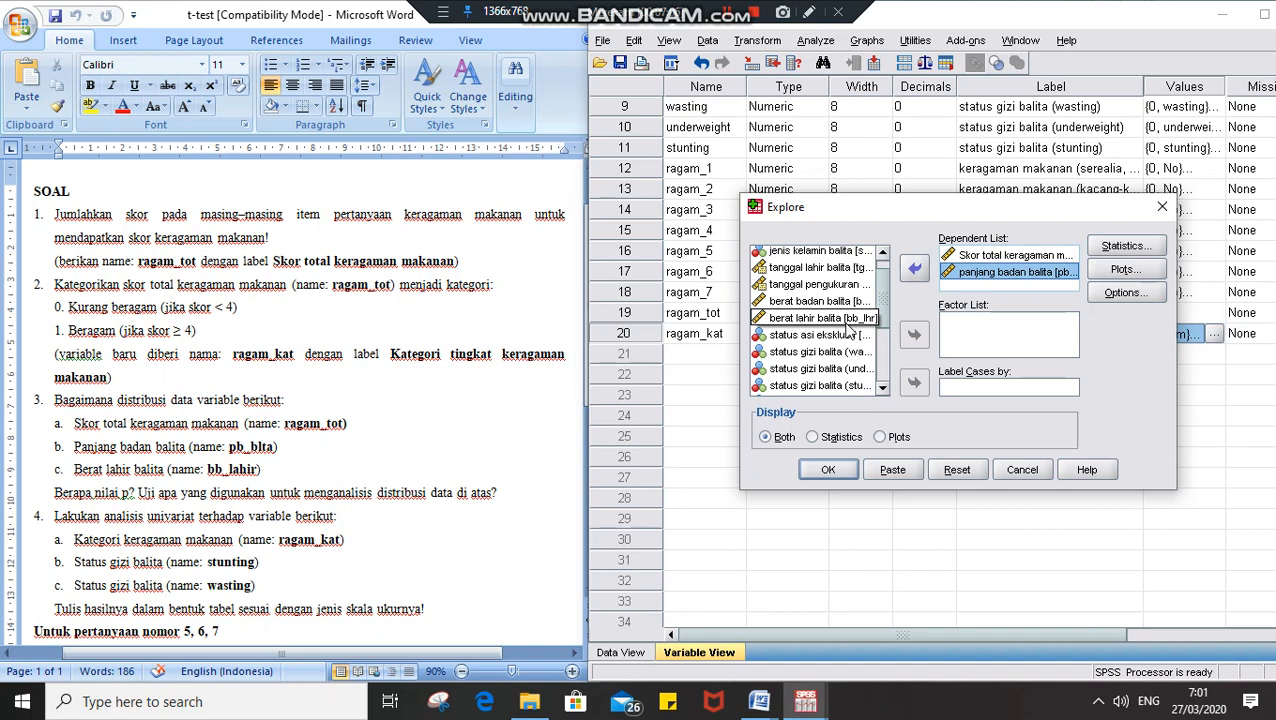
{"action": "left_click", "coordinate": [848, 322]}
{"action": "left_click", "coordinate": [913, 270]}
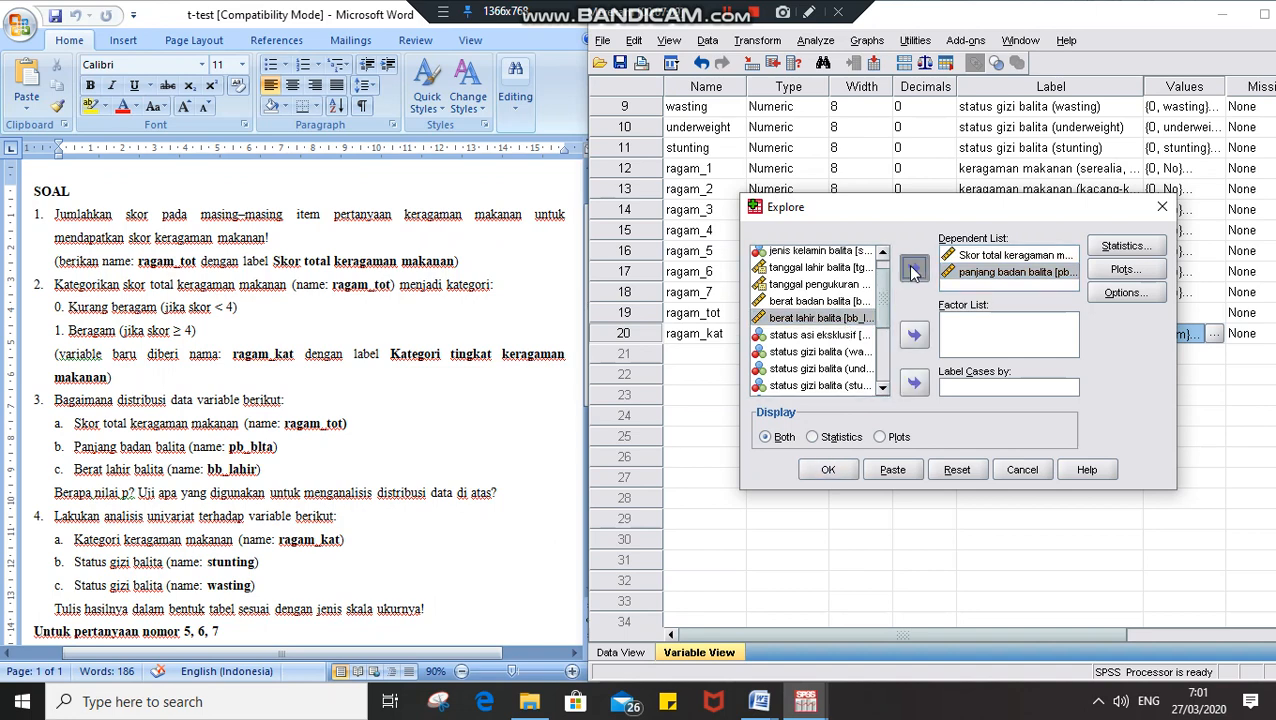
Step: Keep the Explore statistics at descriptives with a 95% confidence interval and enable normality plots with tests
{"action": "left_click", "coordinate": [1143, 248]}
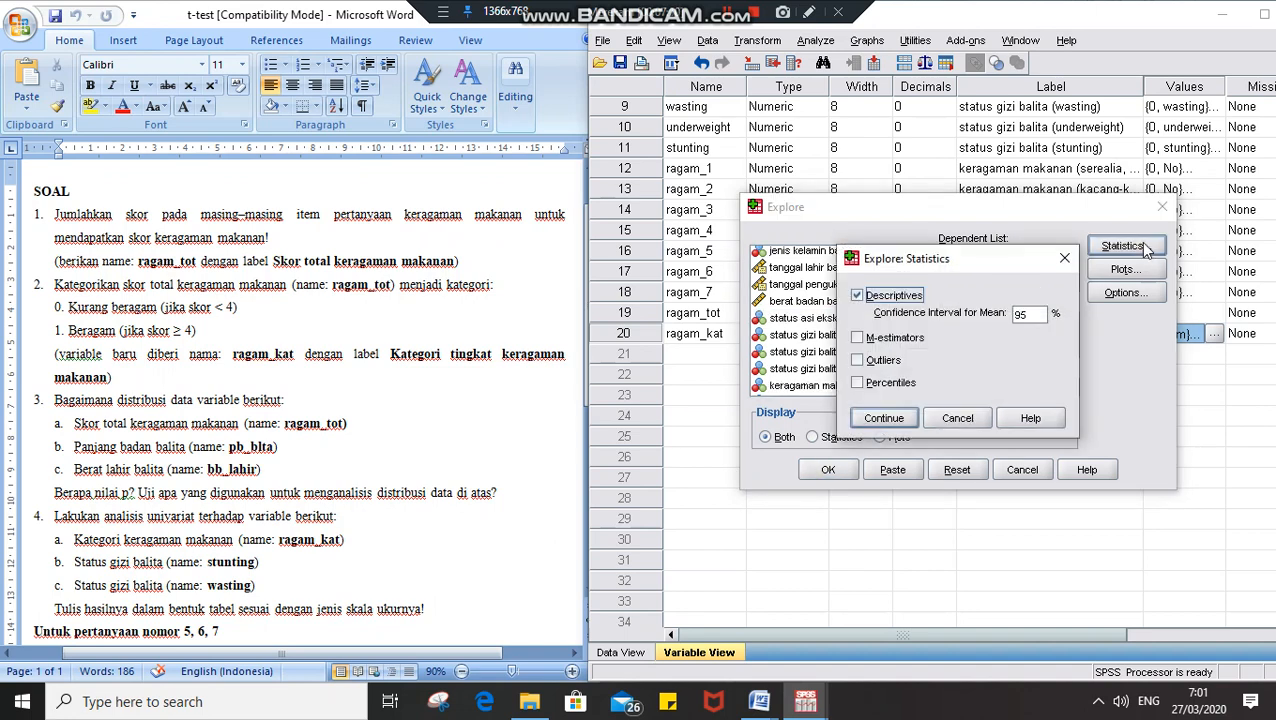
{"action": "left_click", "coordinate": [858, 424]}
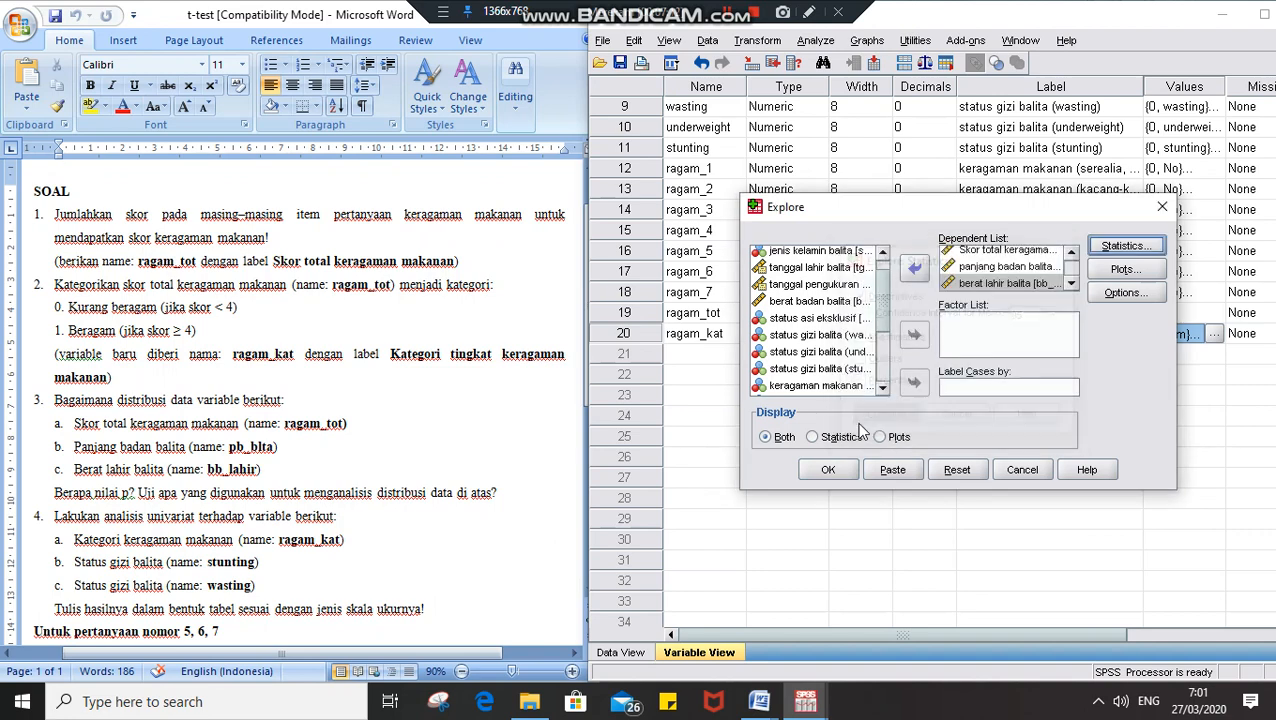
{"action": "left_click", "coordinate": [1108, 248]}
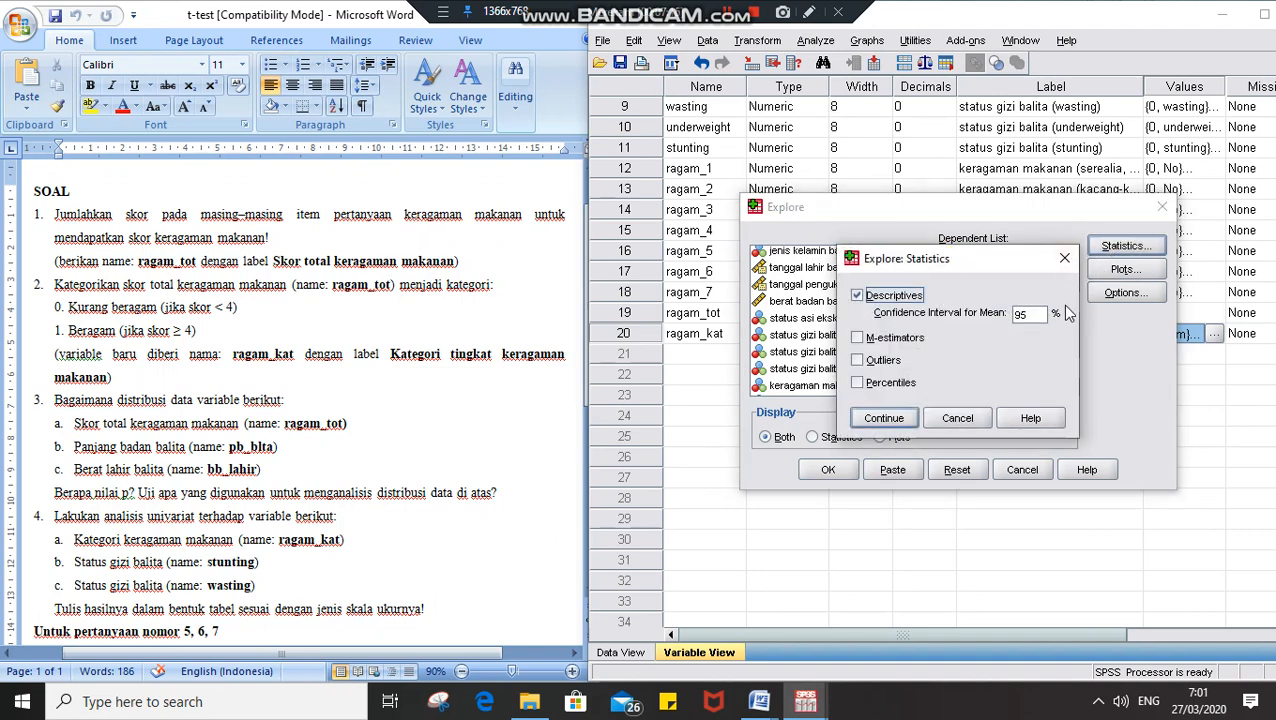
{"action": "left_click", "coordinate": [902, 420]}
{"action": "left_click", "coordinate": [1120, 272]}
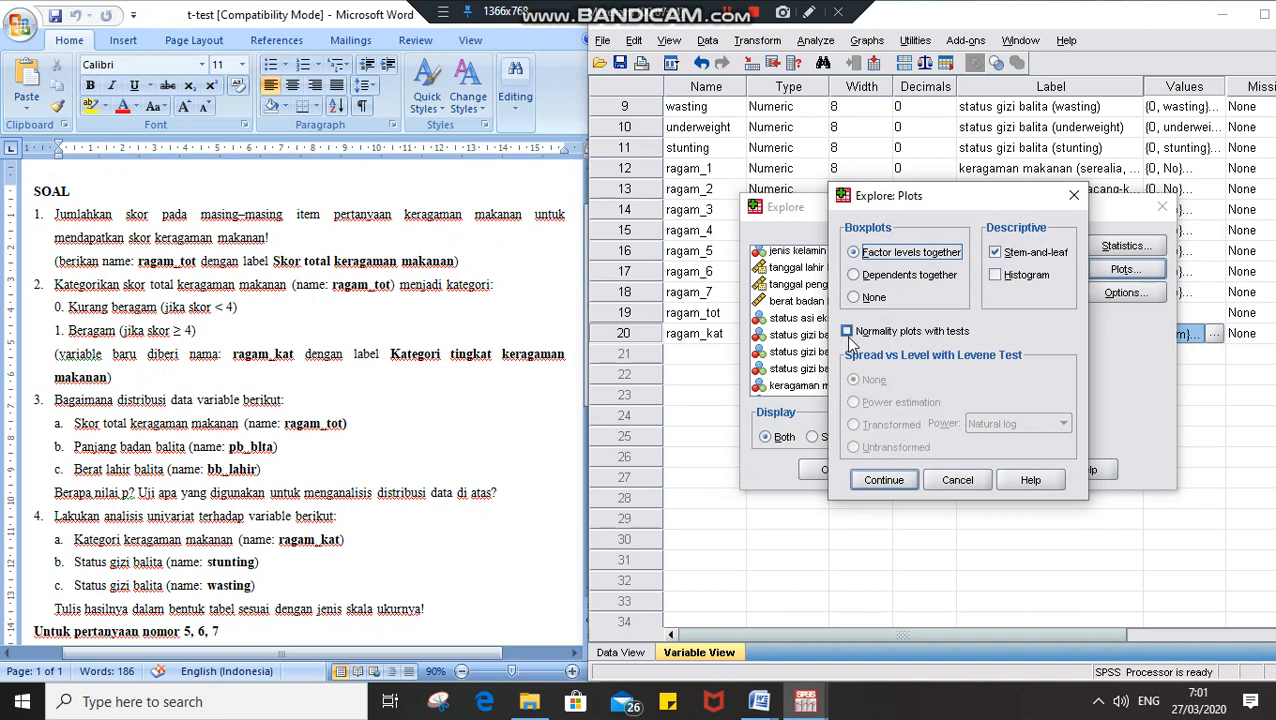
{"action": "left_click", "coordinate": [847, 333]}
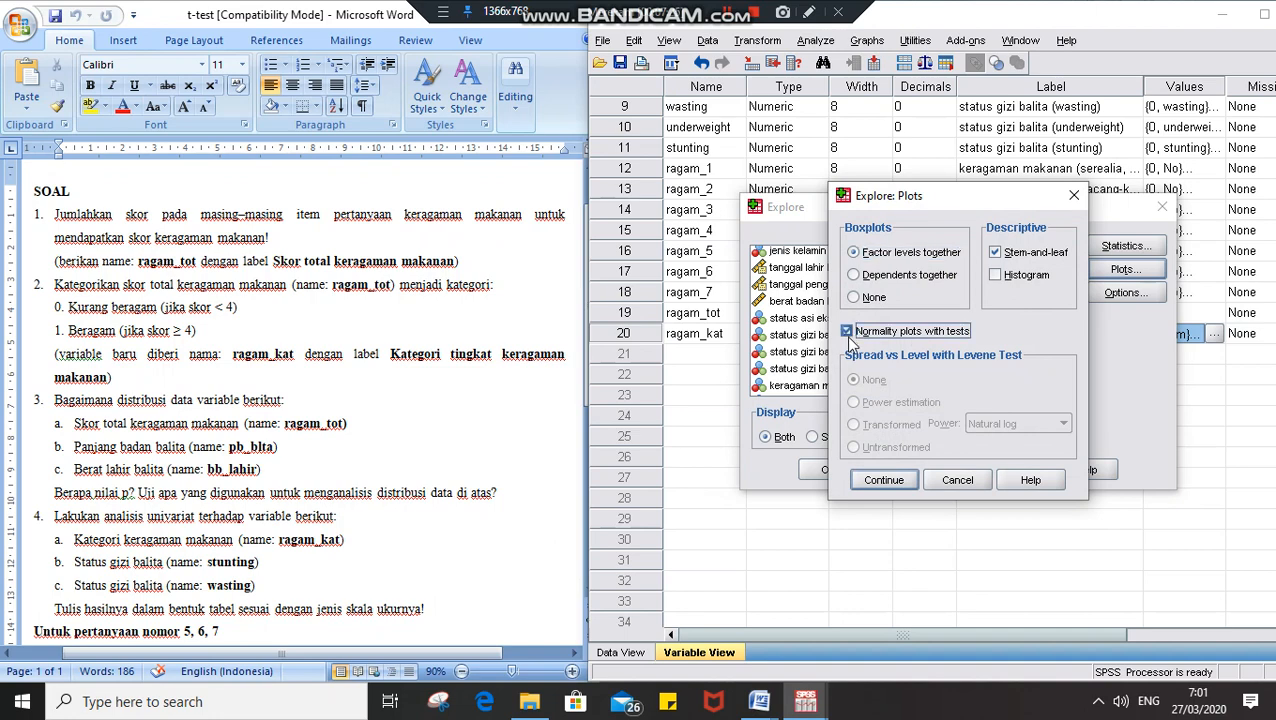
{"action": "left_click", "coordinate": [888, 479]}
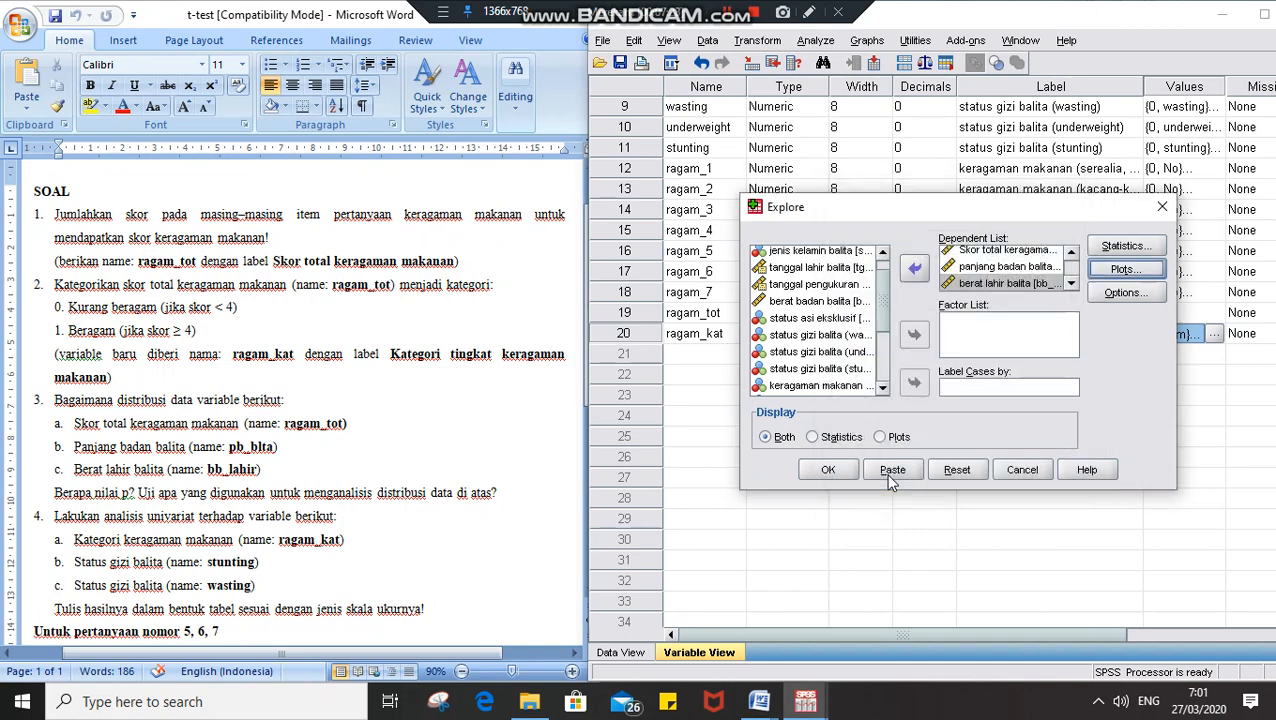
Step: Check the missing-value options without changing them and run the Explore analysis with both statistics and plots
{"action": "left_click", "coordinate": [1105, 295]}
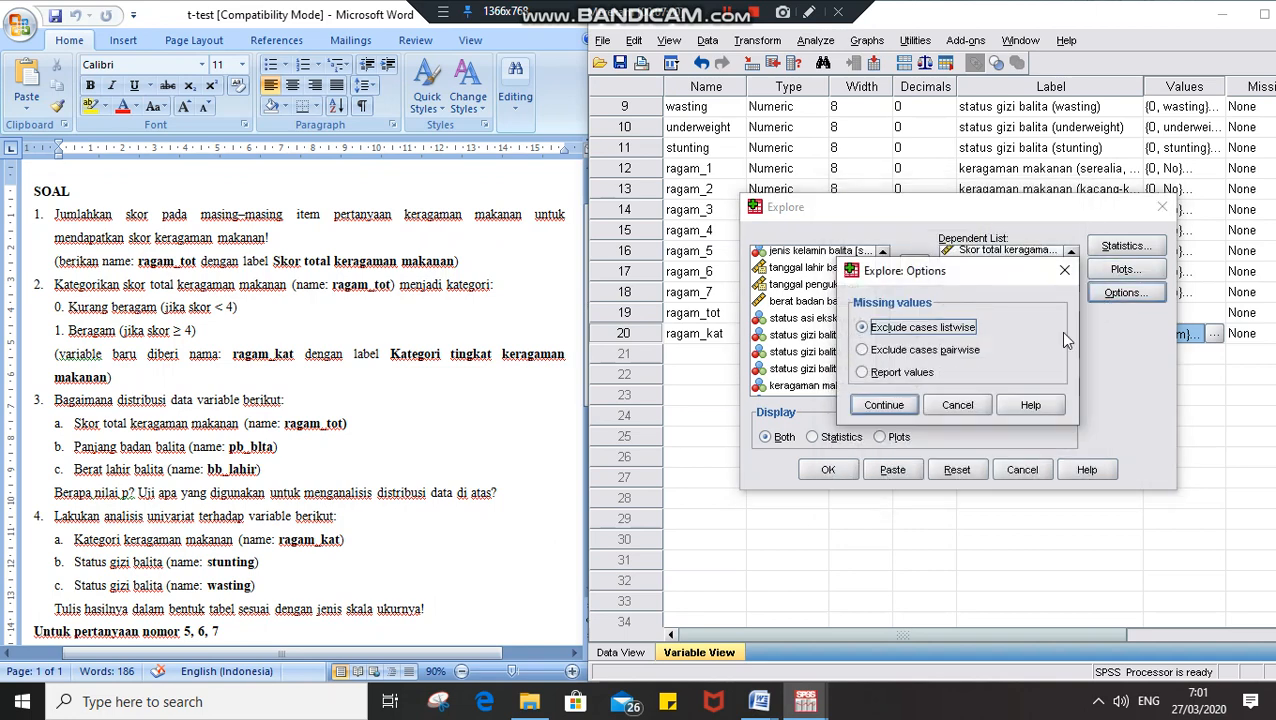
{"action": "left_click", "coordinate": [977, 415]}
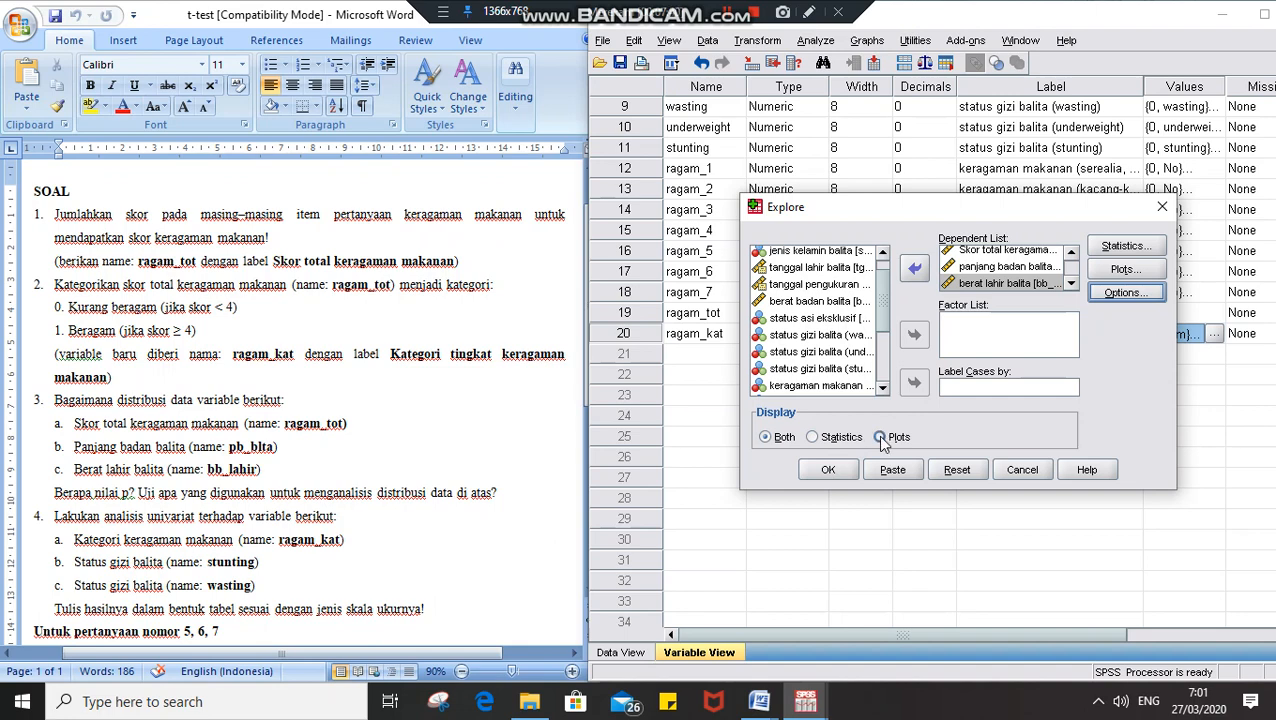
{"action": "left_click", "coordinate": [822, 469]}
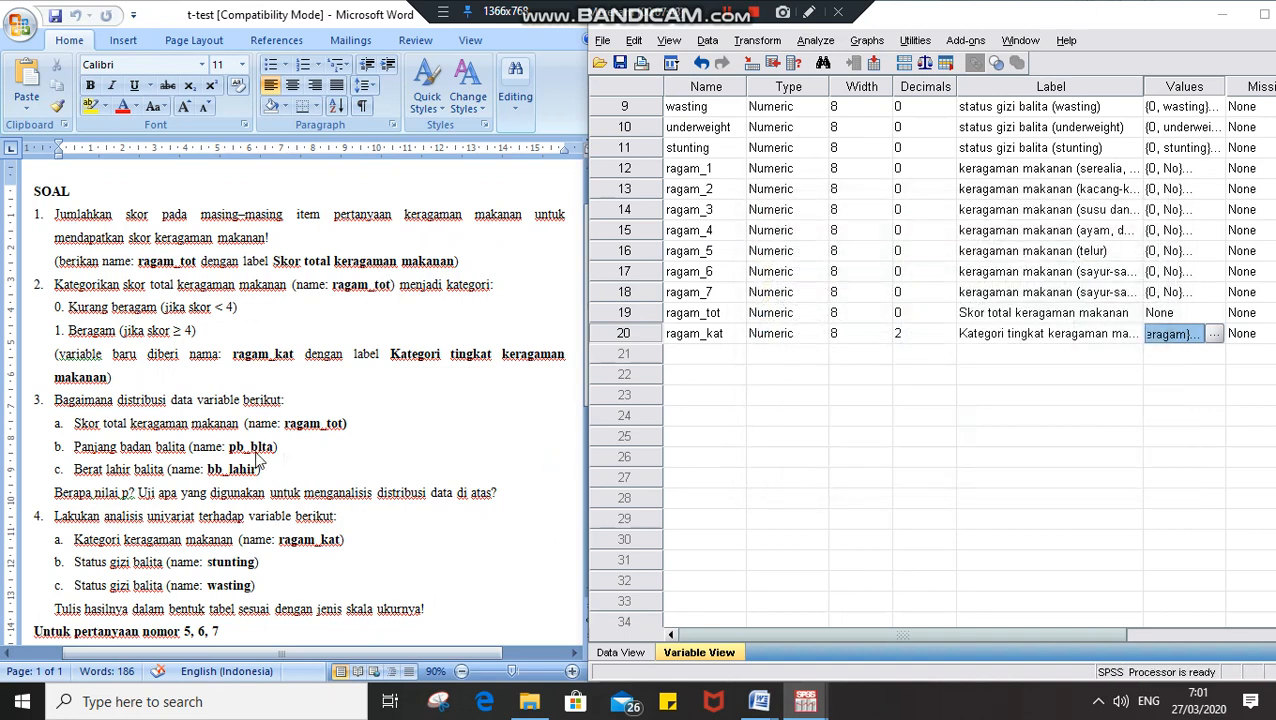
Step: Open the SPSS output and examine the Descriptives and Tests of Normality tables for the three variables
{"action": "left_click", "coordinate": [803, 703]}
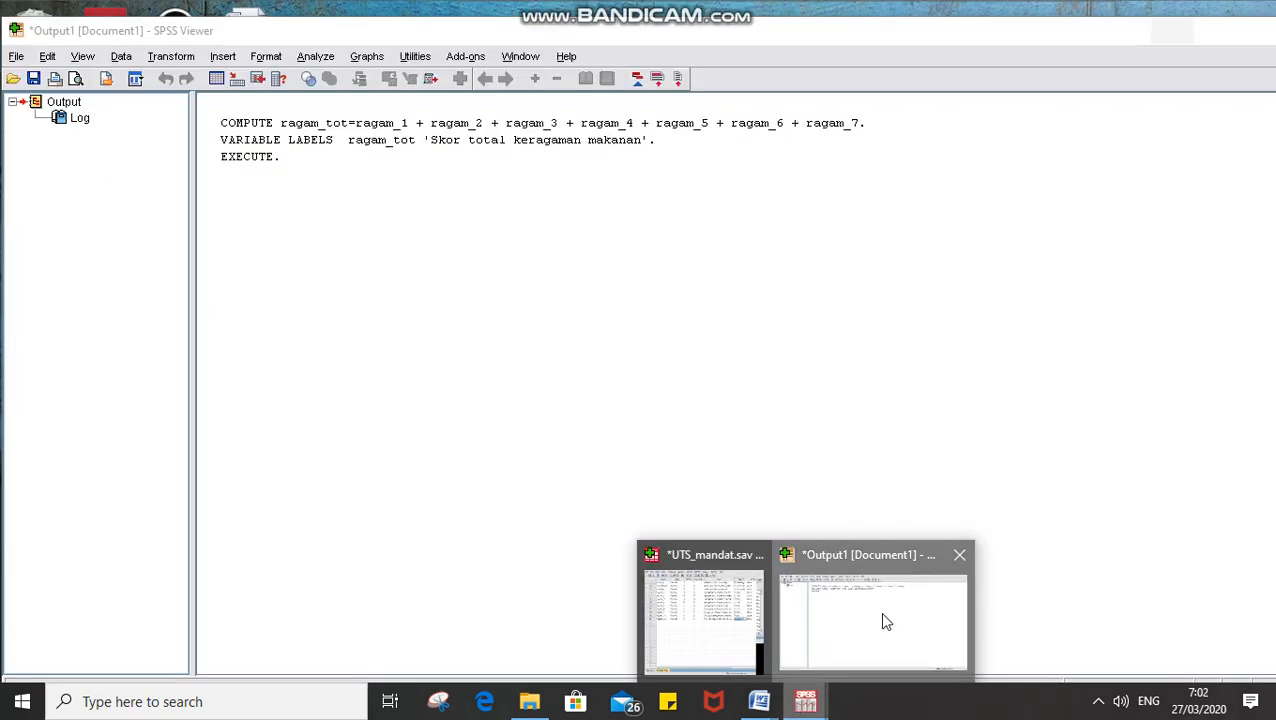
{"action": "left_click", "coordinate": [882, 620]}
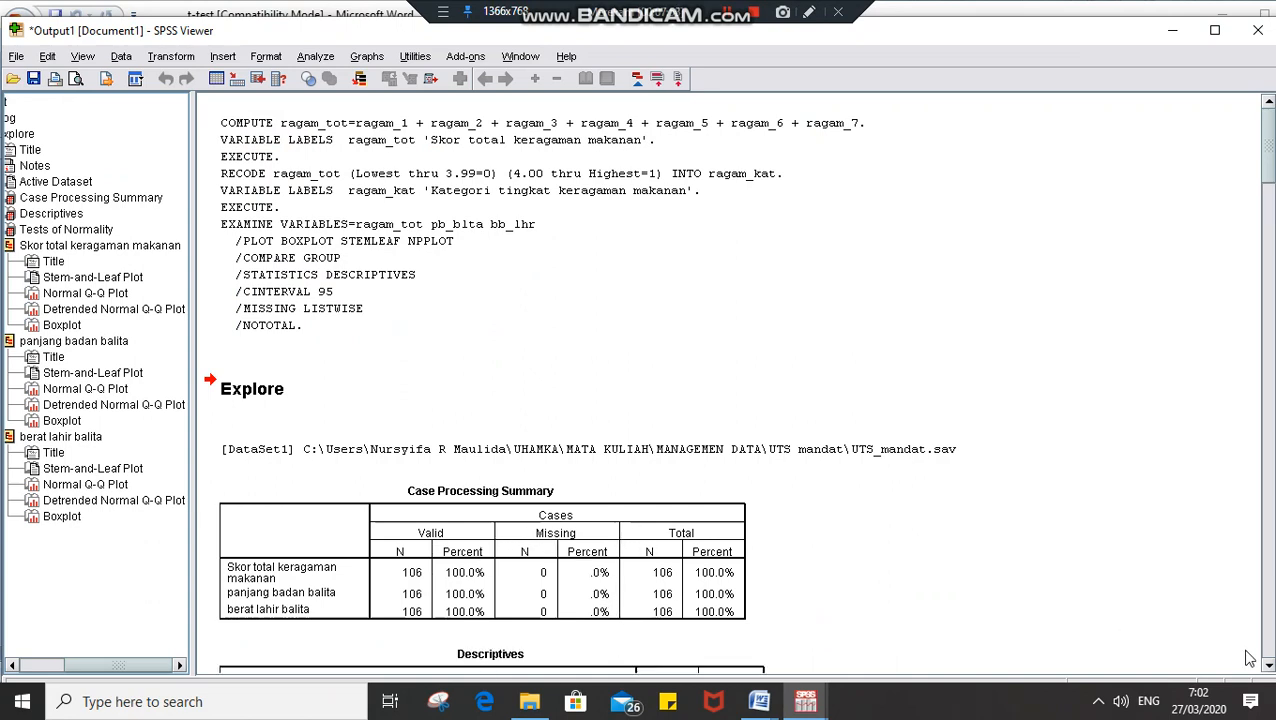
{"action": "left_click_drag", "start_coordinate": [1269, 667], "coordinate": [1269, 667]}
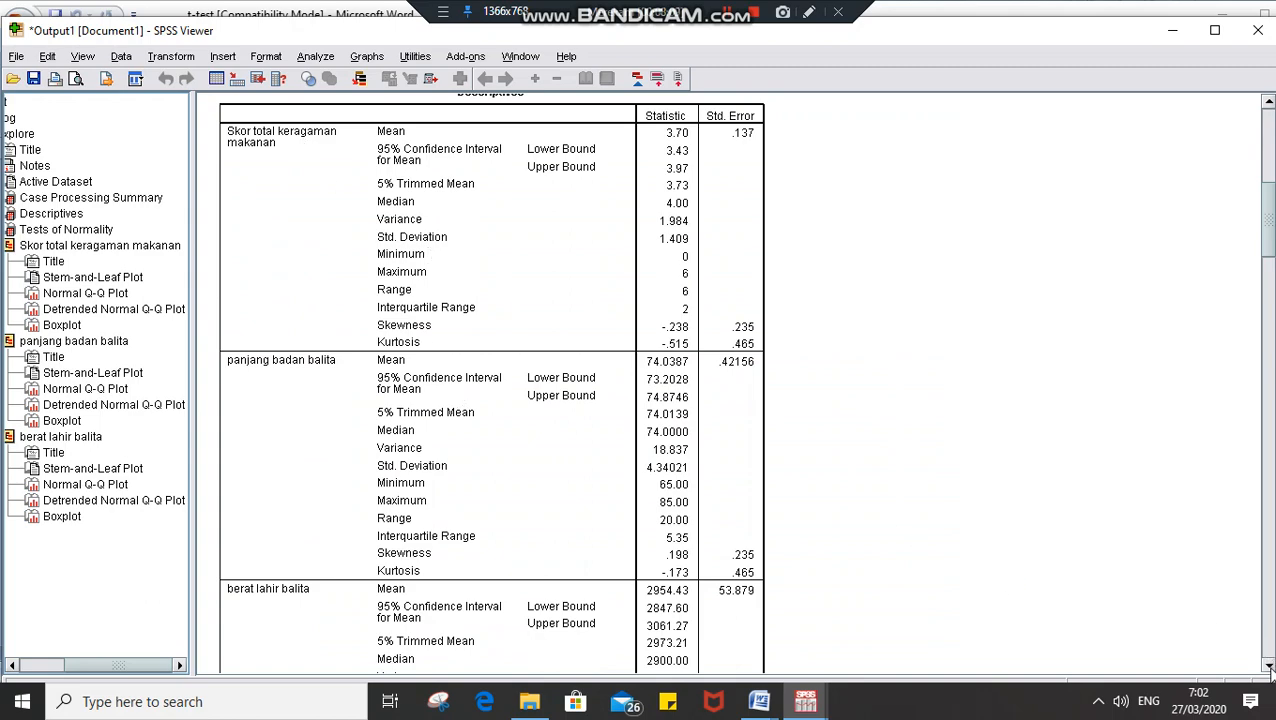
{"action": "left_click_drag", "start_coordinate": [1269, 666], "coordinate": [1270, 668]}
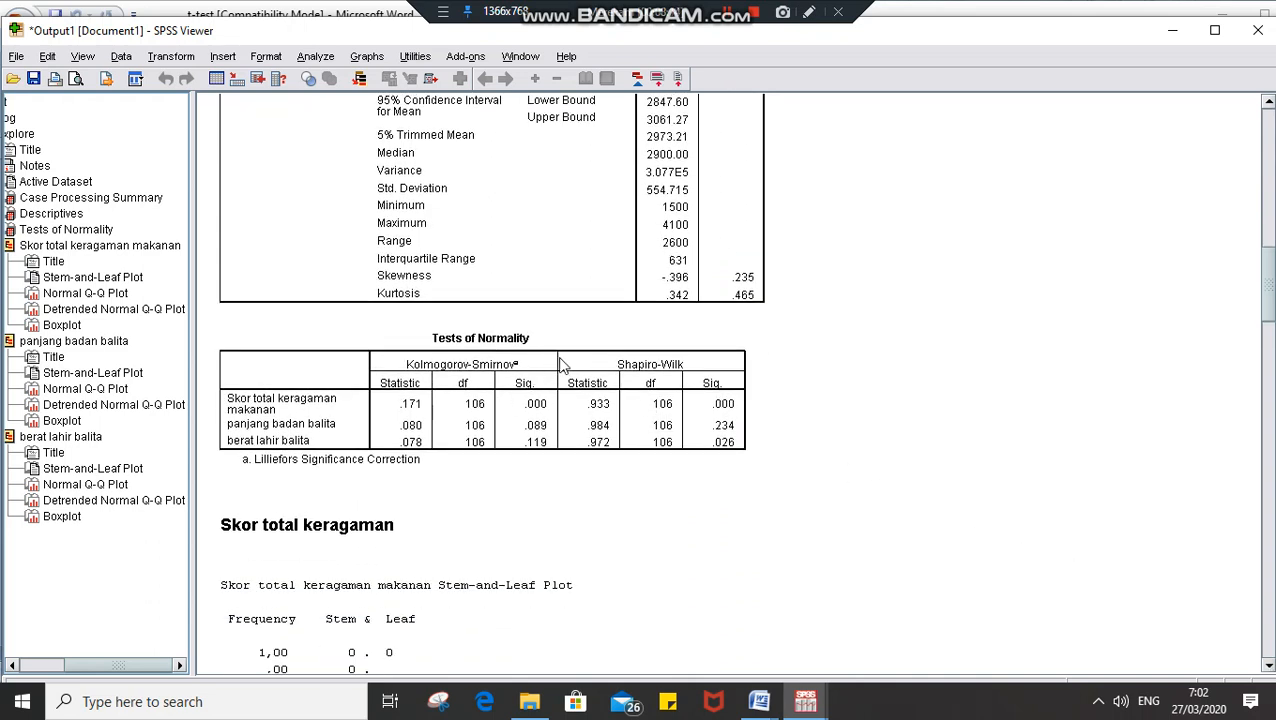
Step: Switch to the t-test document in Word and add the line "Jawaban: a." below the last line of question 3
{"action": "left_click", "coordinate": [758, 703]}
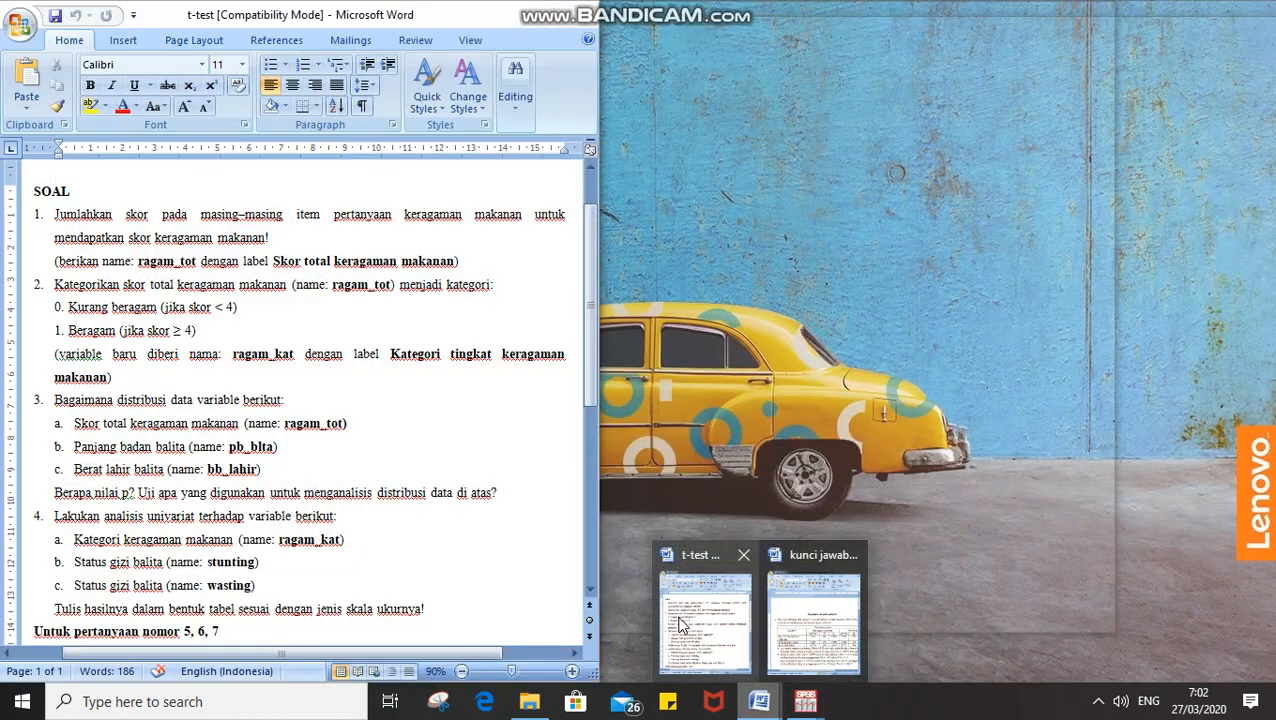
{"action": "left_click", "coordinate": [684, 624]}
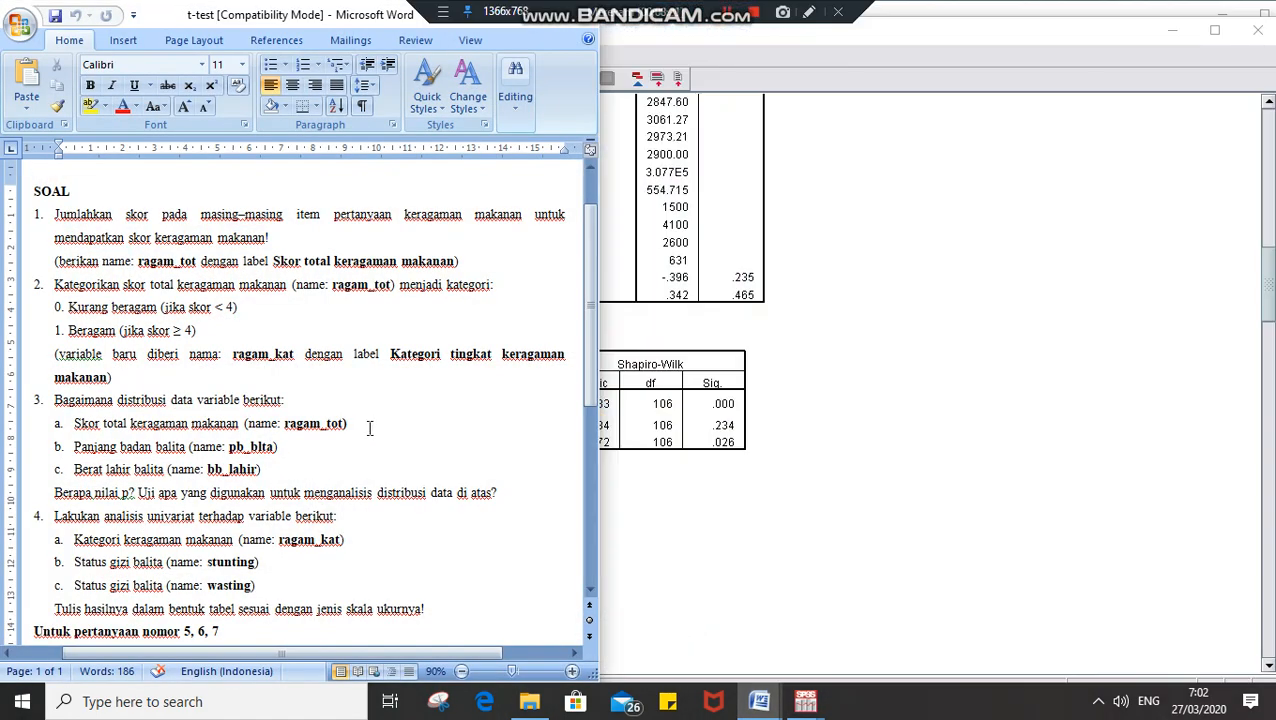
{"action": "left_click", "coordinate": [525, 489]}
{"action": "key", "text": "Return"}
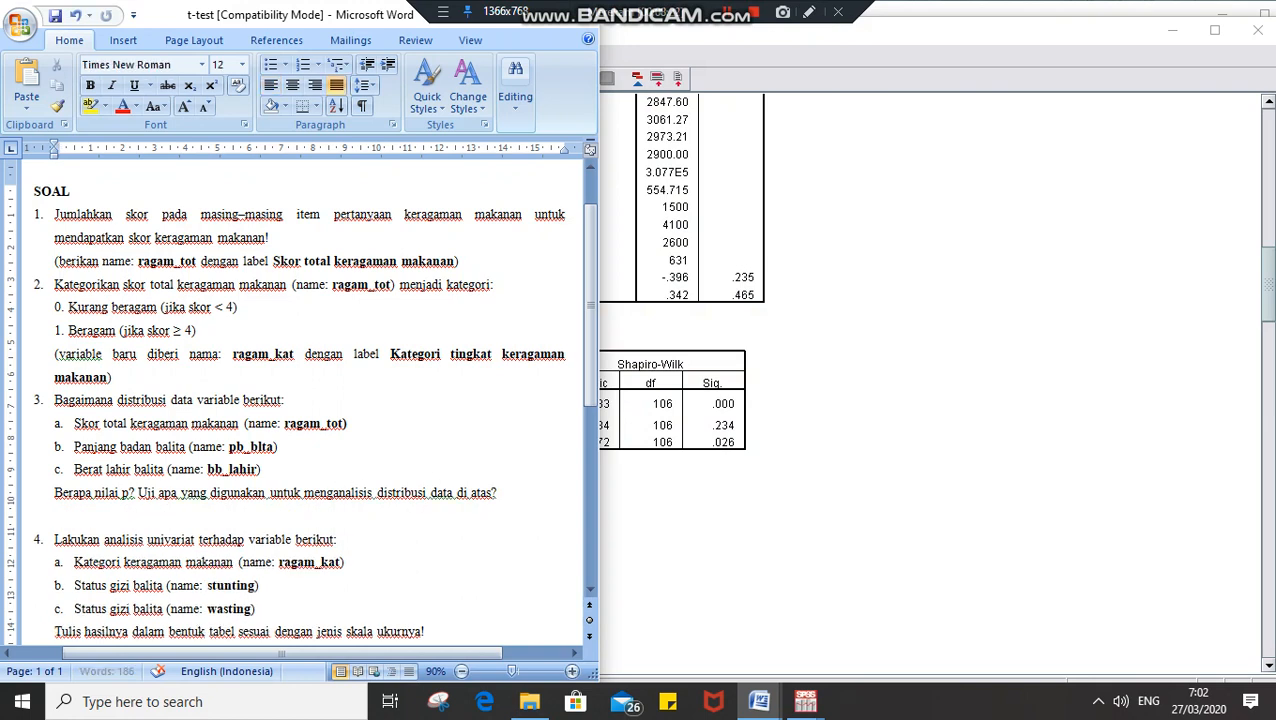
{"action": "type", "text": "Jawab"}
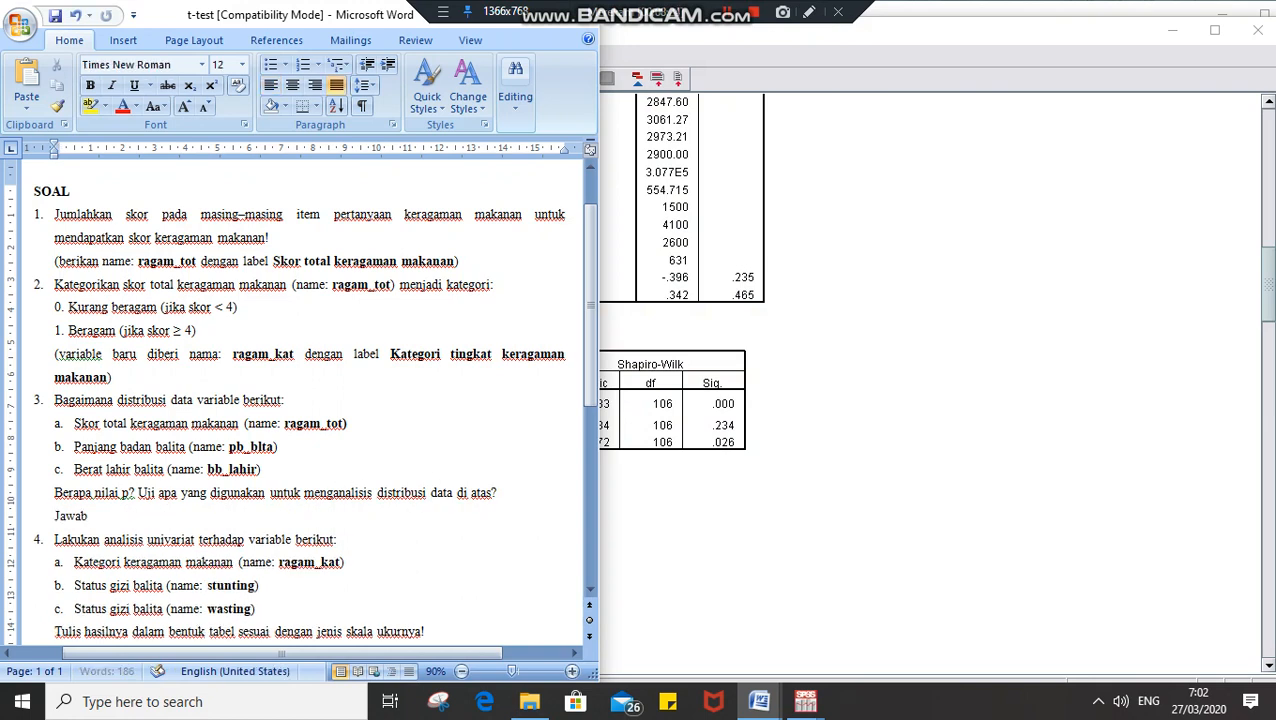
{"action": "type", "text": "an: a."}
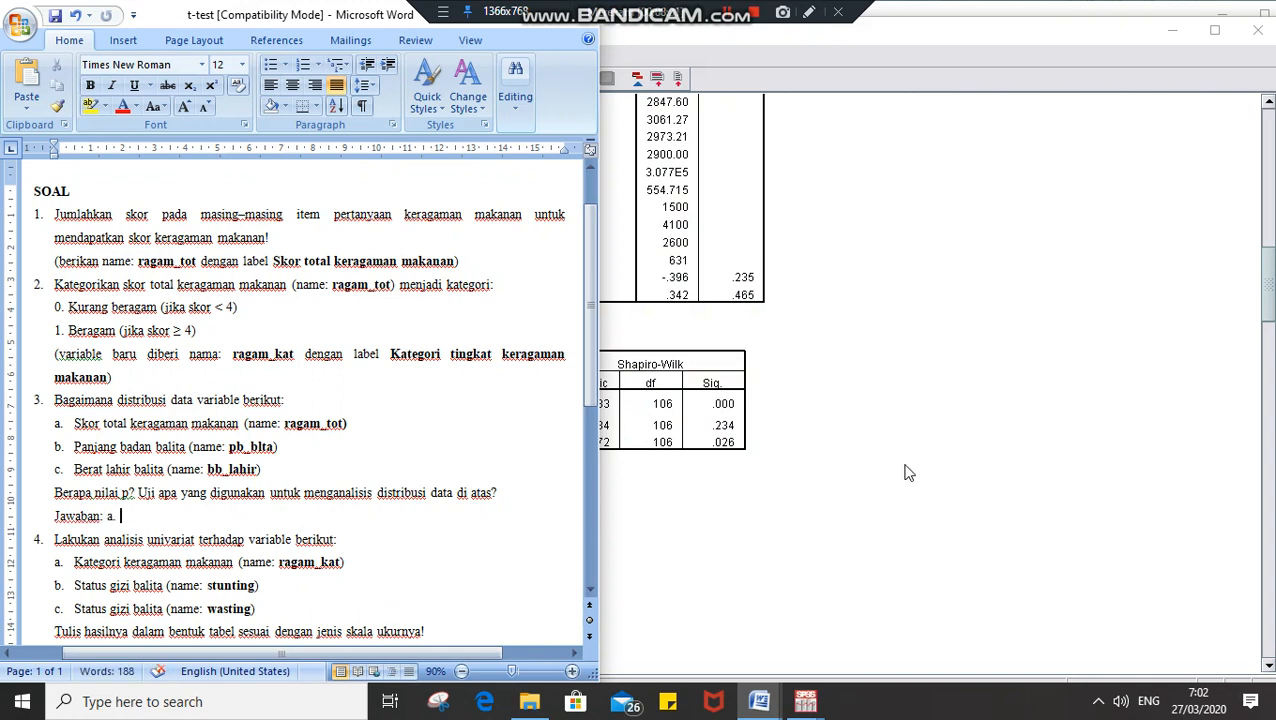
Step: Switch to the SPSS output and place its window beside the Word document so the normality tests can be read alongside question 3
{"action": "left_click", "coordinate": [846, 461]}
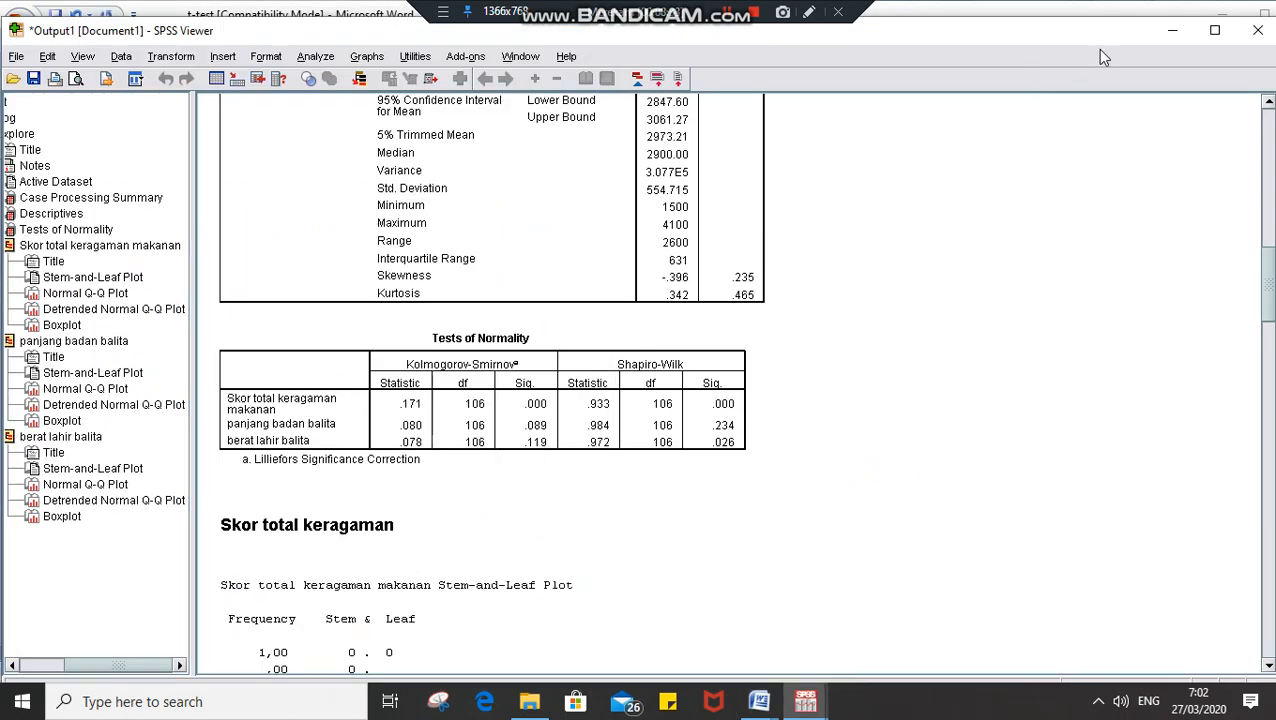
{"action": "left_click", "coordinate": [1214, 31]}
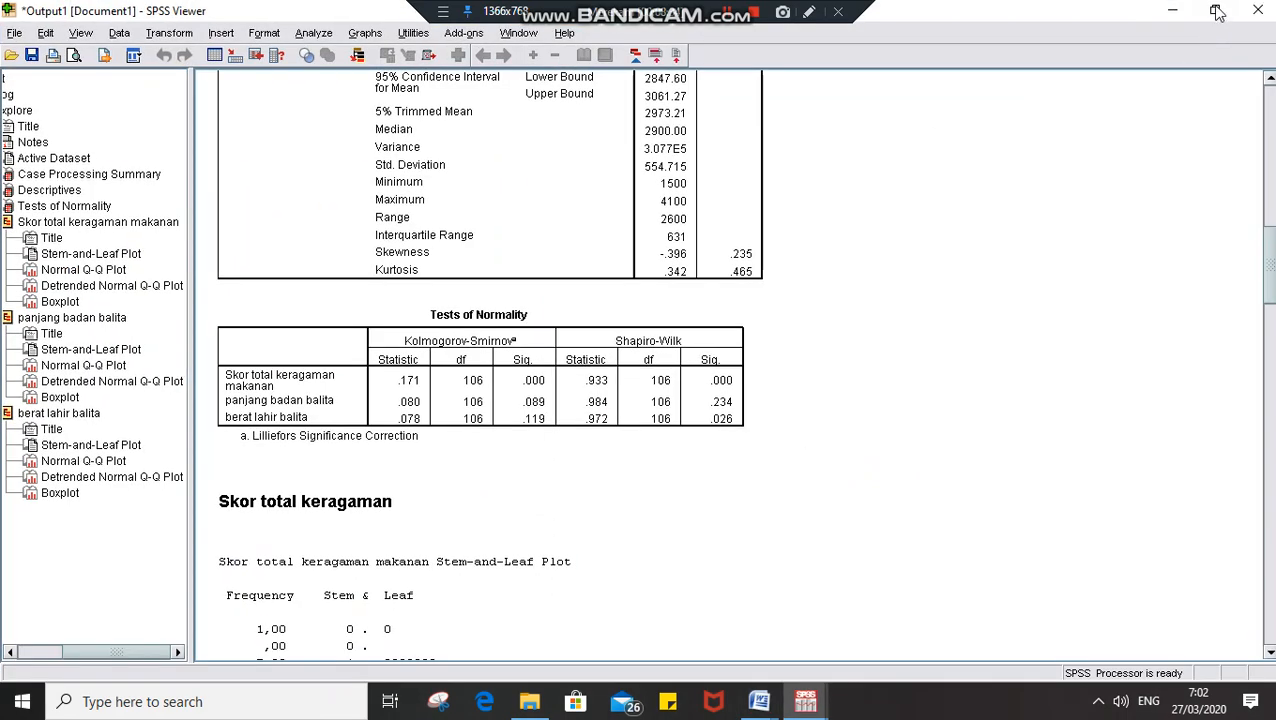
{"action": "left_click", "coordinate": [1216, 11]}
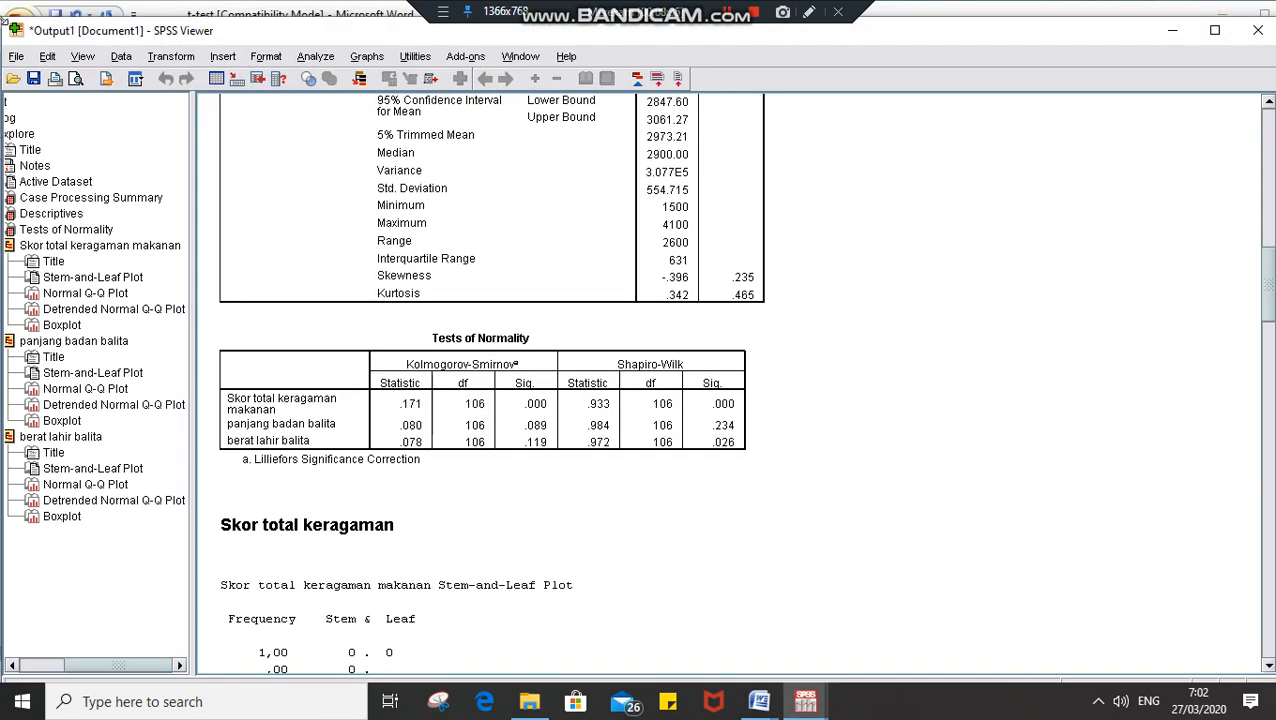
{"action": "left_click_drag", "start_coordinate": [5, 22], "coordinate": [543, 6]}
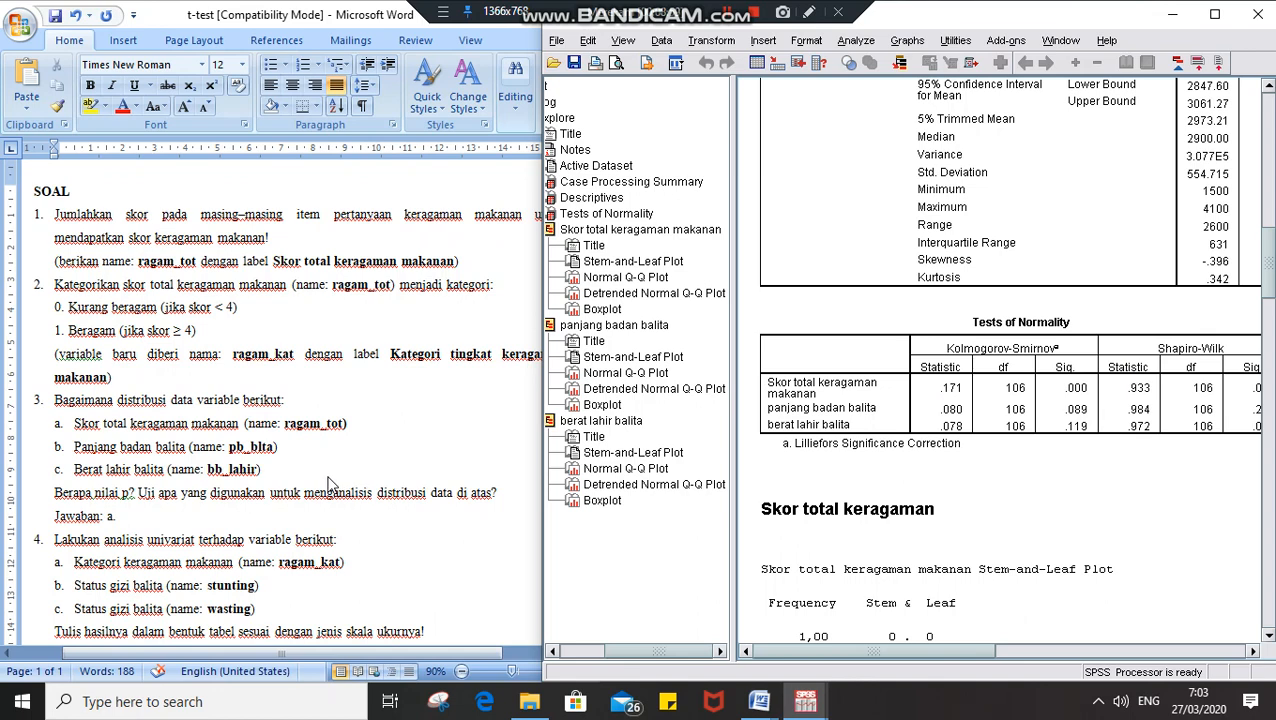
Step: Write answer a of question 3 in Word as "skot total keragaman makanan tidak berdistribusi normal."
{"action": "left_click", "coordinate": [152, 520]}
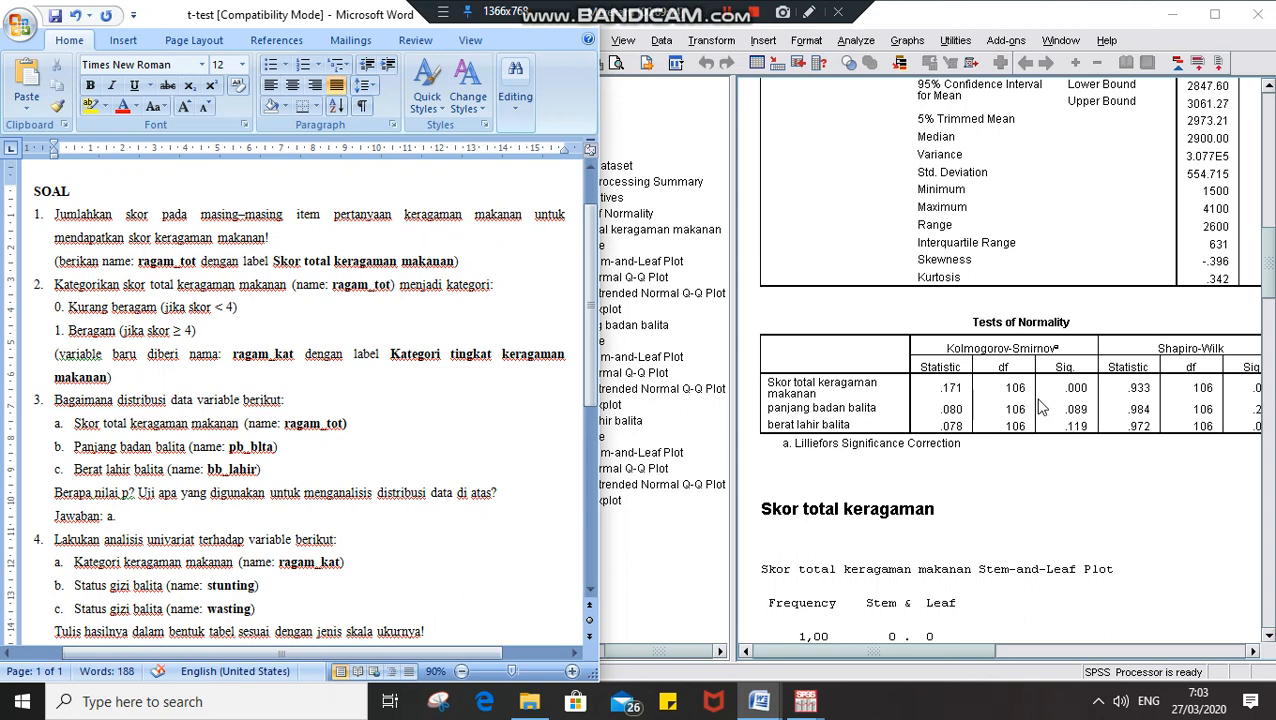
{"action": "type", "text": "skot total kerag"}
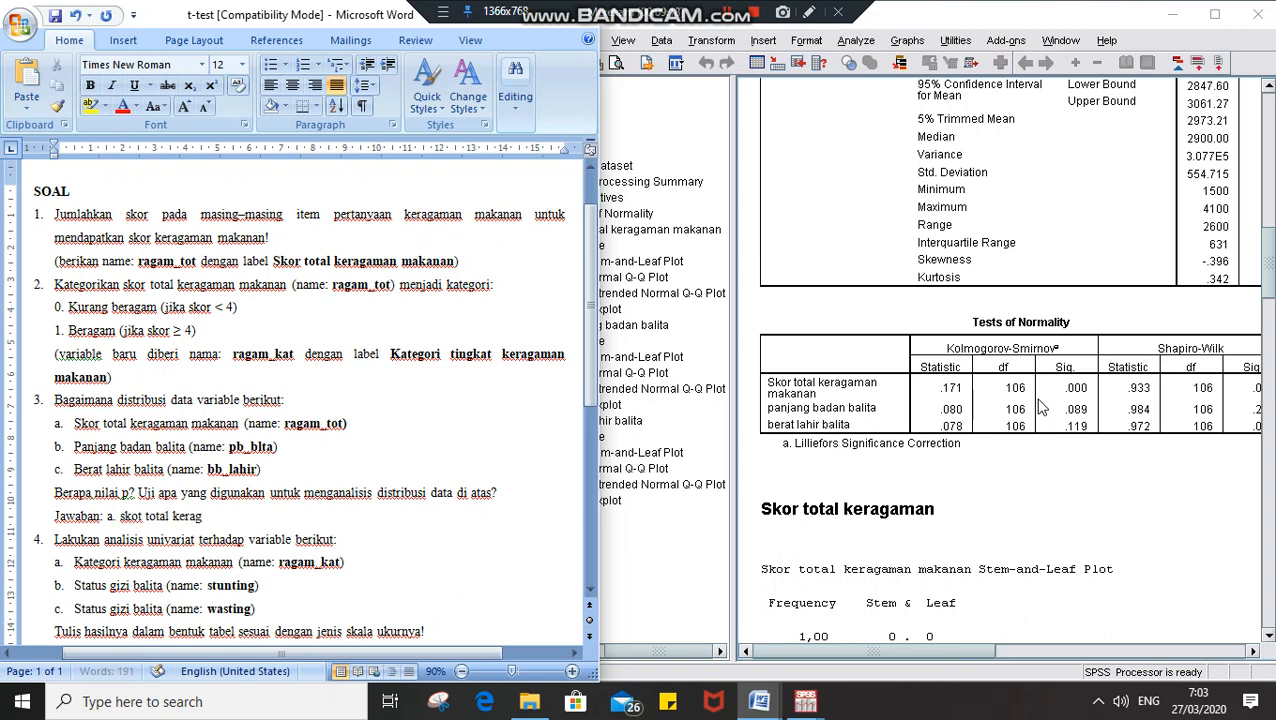
{"action": "type", "text": "aman makanan tidak"}
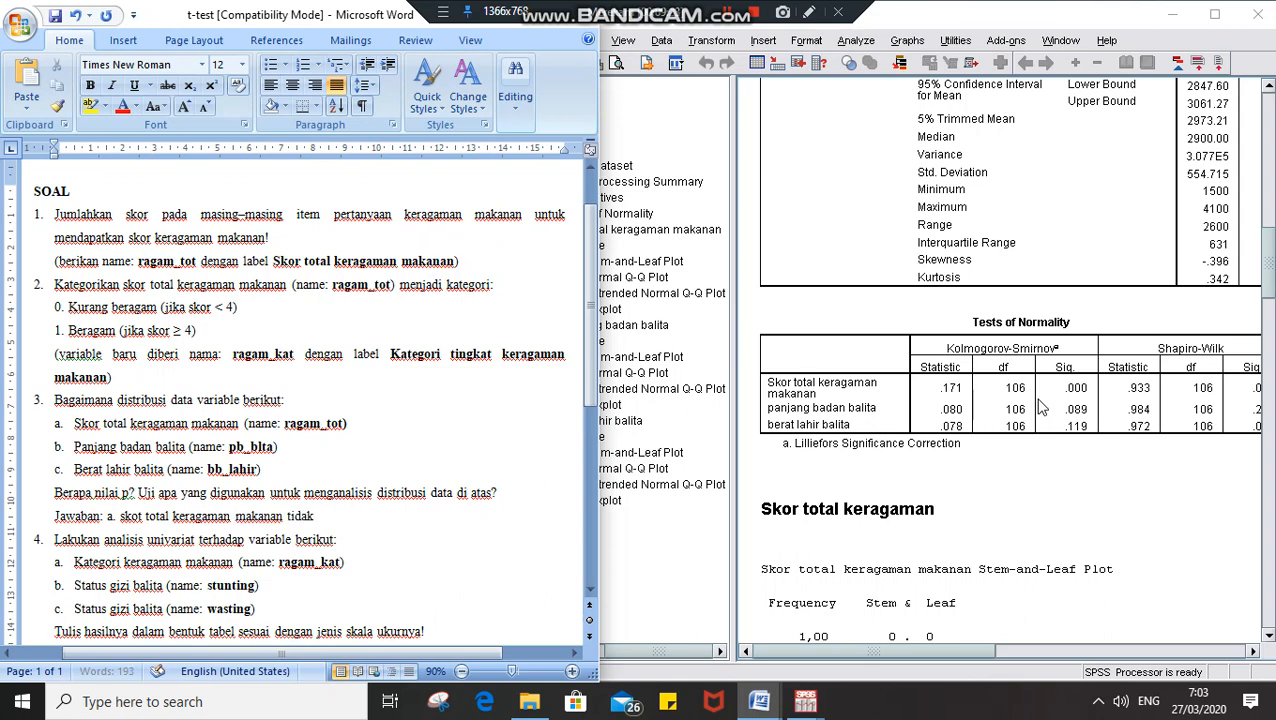
{"action": "type", "text": " berdistribusi n"}
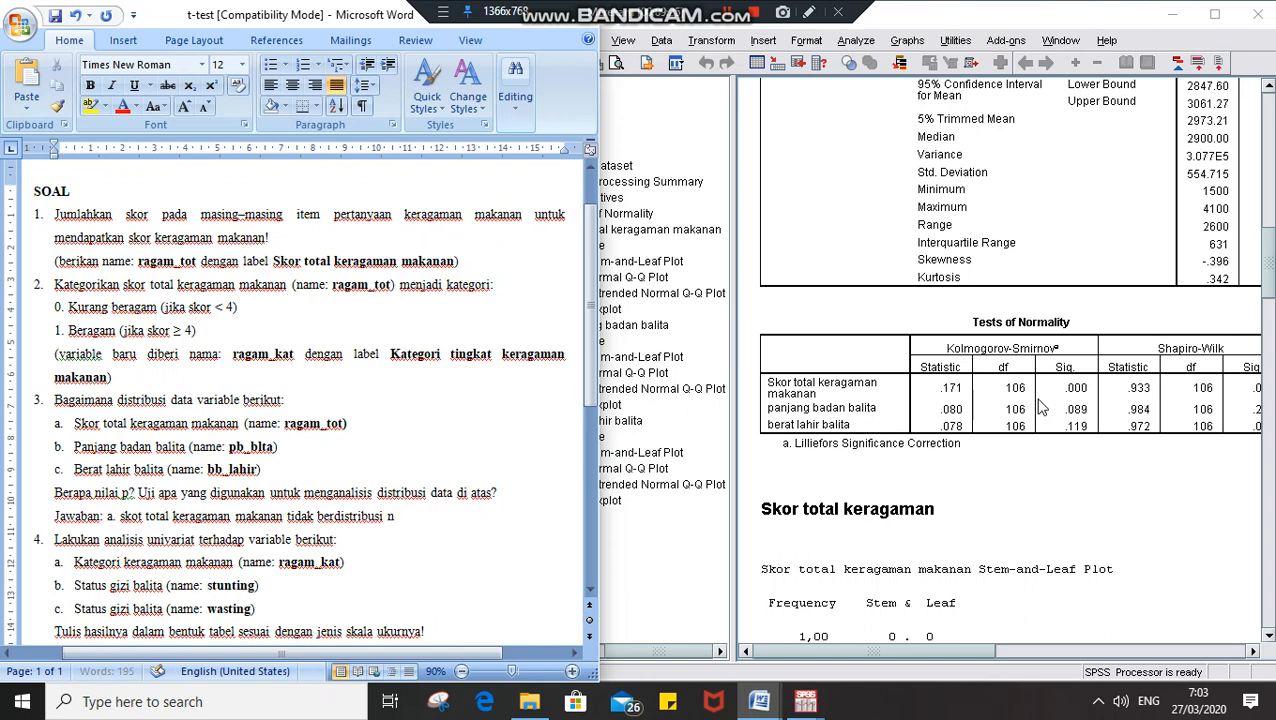
{"action": "type", "text": "ormal."}
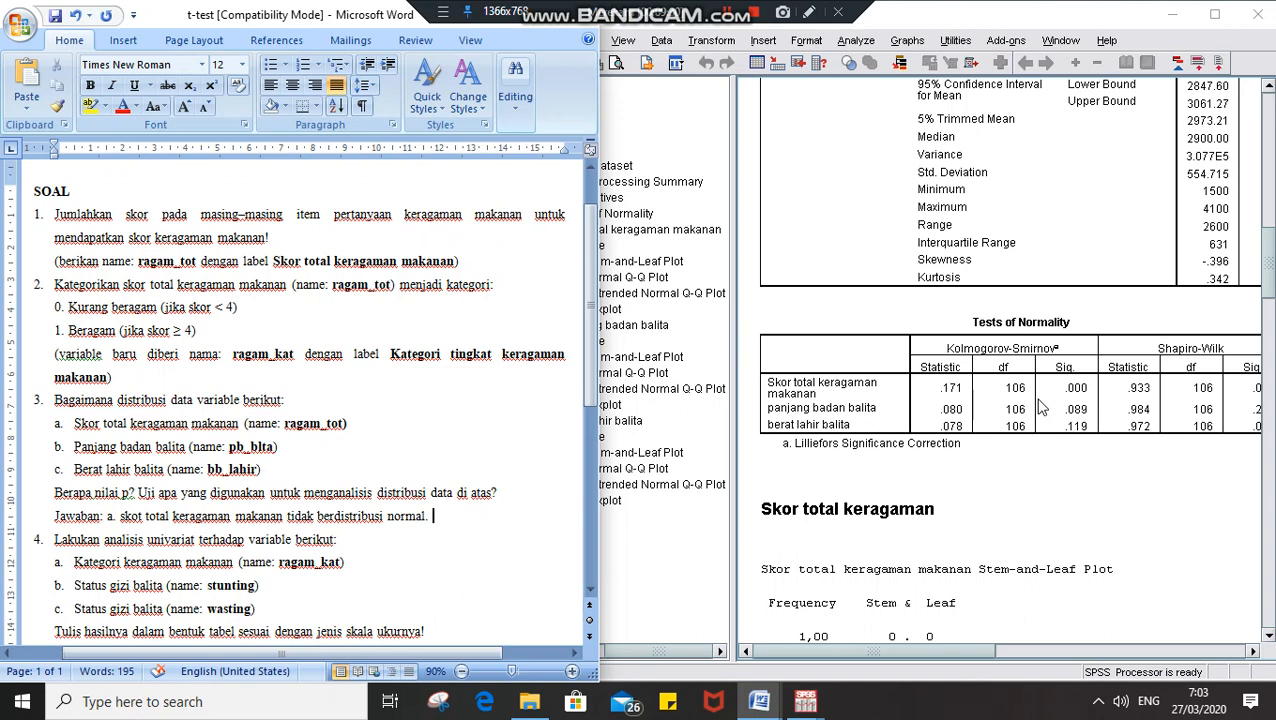
Step: Complete answer a with "P = 0.00; kolmogorov" and add an empty line below it
{"action": "type", "text": " p="}
{"action": "key", "text": "BackSpace"}
{"action": "type", "text": "= 0.00; k"}
{"action": "key", "text": "BackSpace"}
{"action": "key", "text": "BackSpace"}
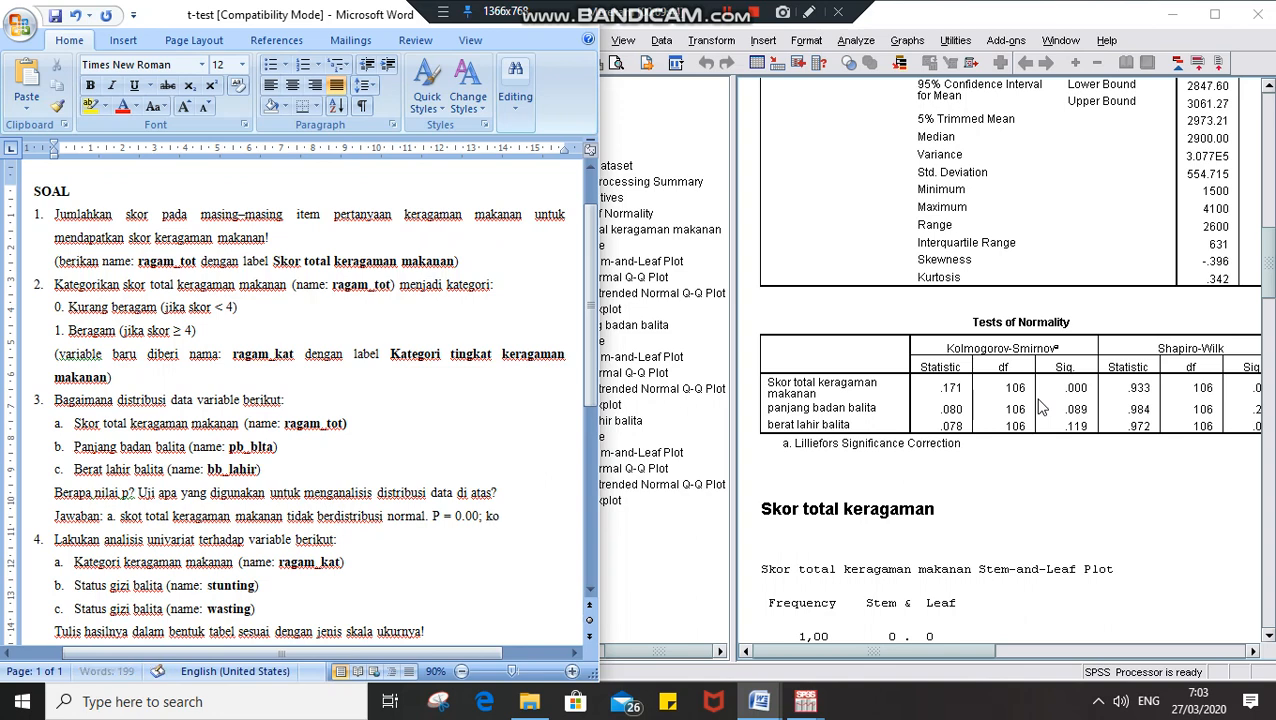
{"action": "type", "text": "lmogorov"}
{"action": "key", "text": "Return"}
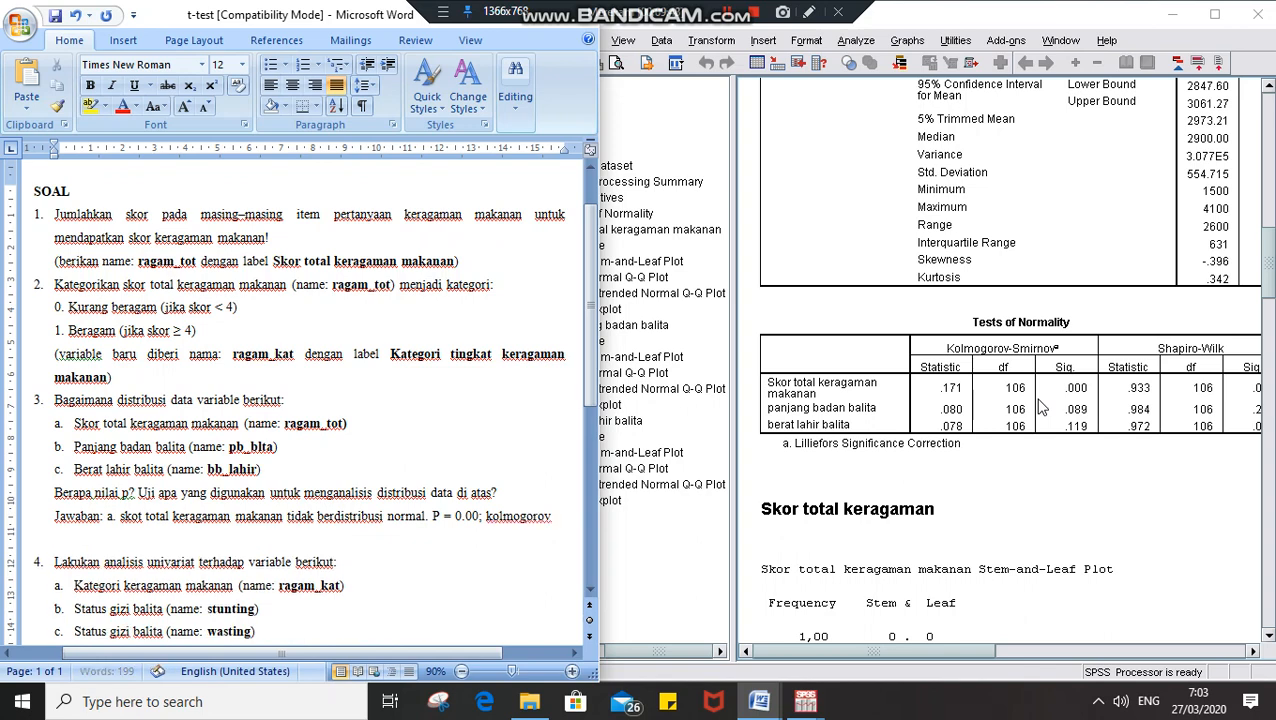
Step: Move answer a onto its own line below "Jawaban:" and begin the following line with "b."
{"action": "key", "text": "Up"}
{"action": "key", "text": "BackSpace"}
{"action": "key", "text": "Return"}
{"action": "key", "text": "Down"}
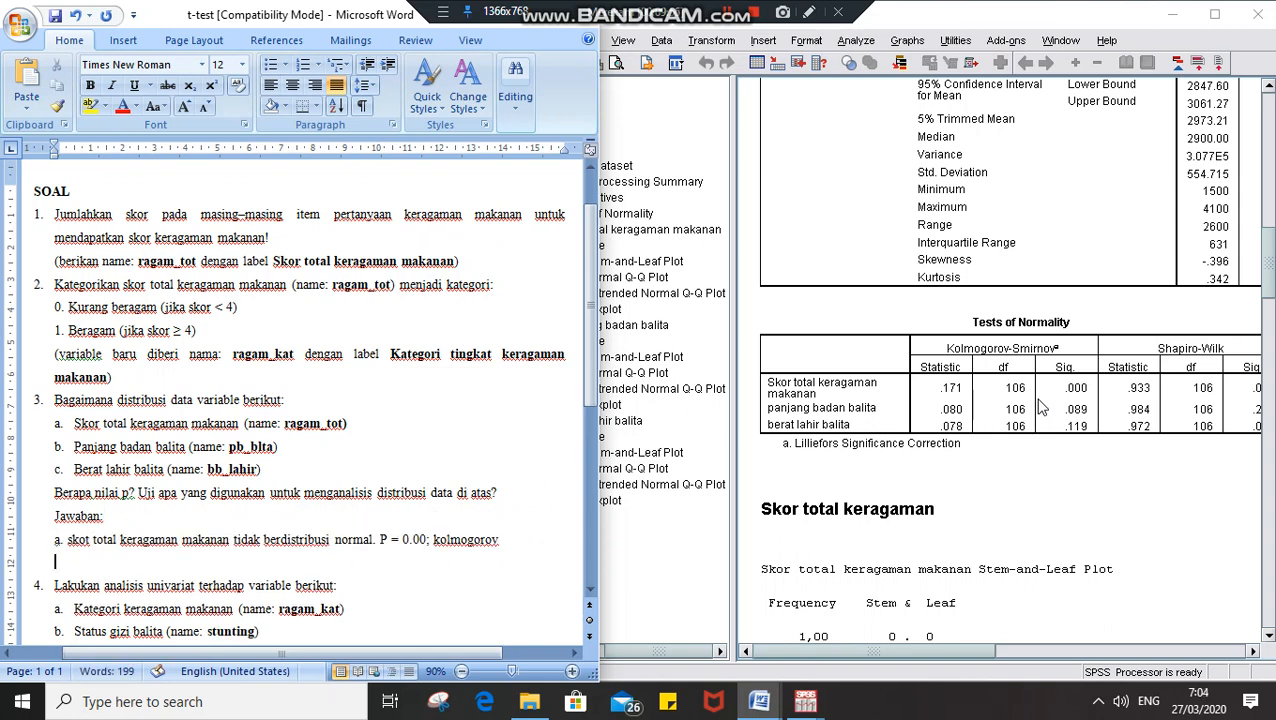
{"action": "type", "text": "b."}
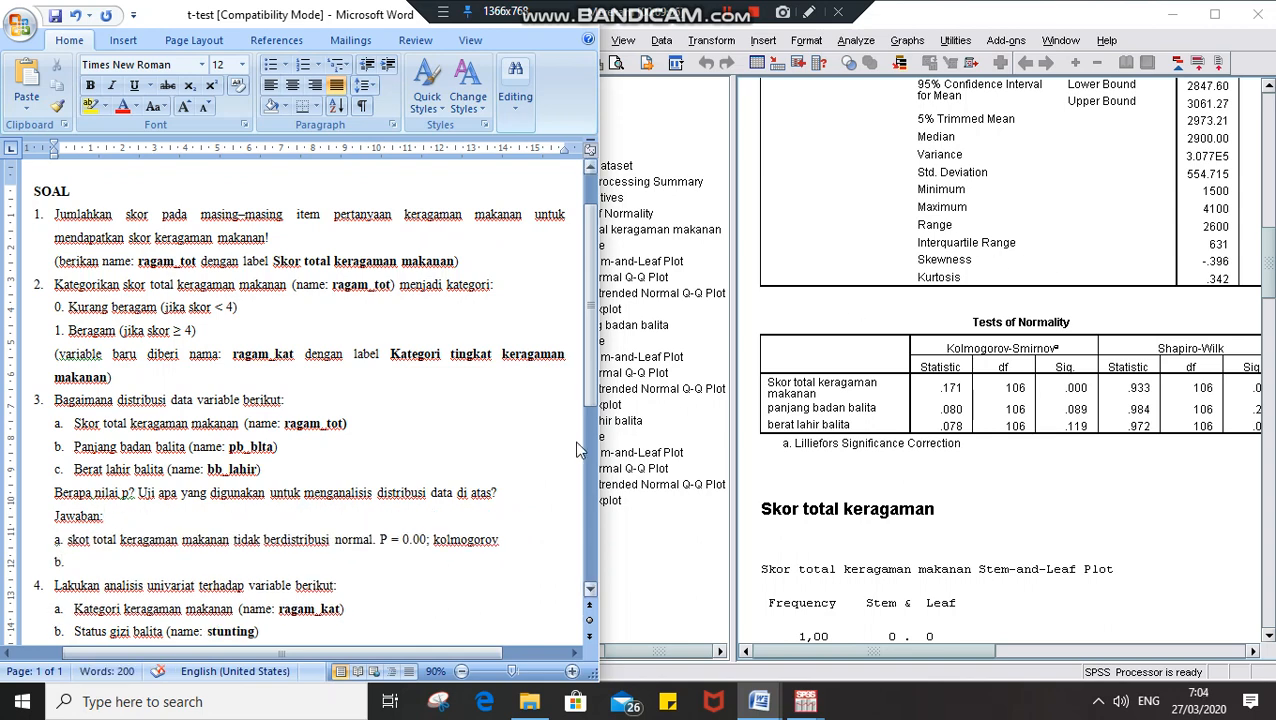